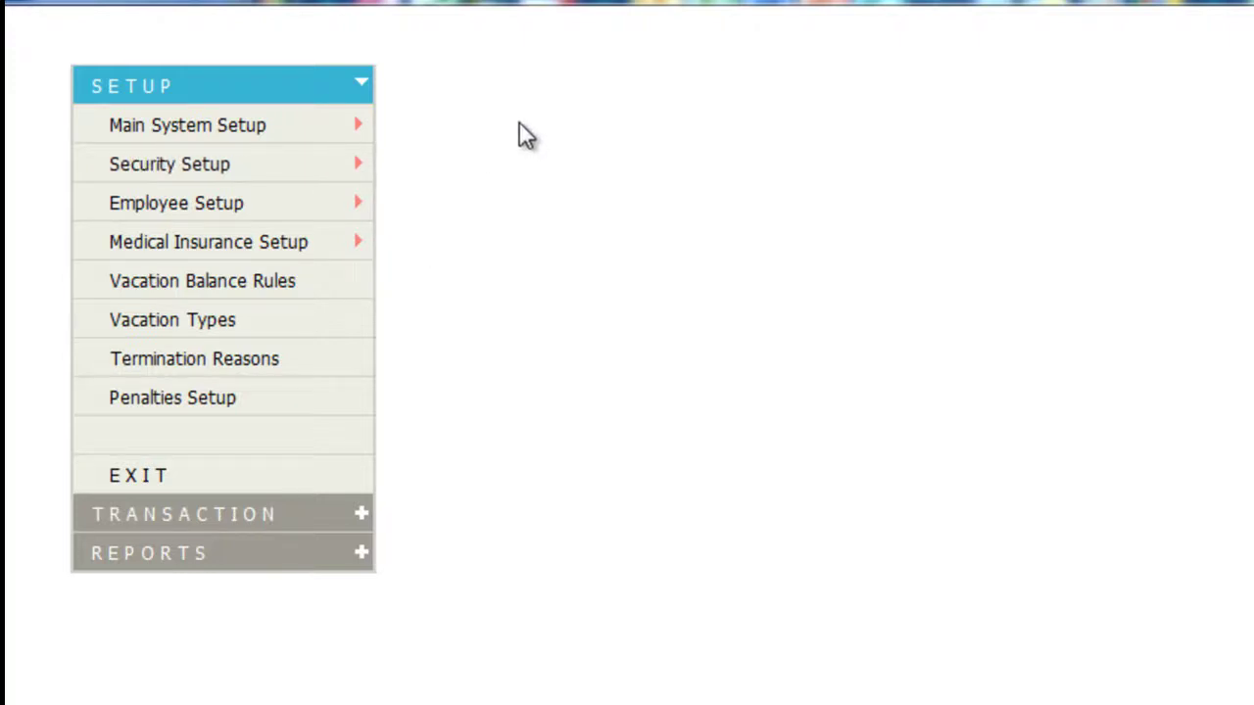
Step: Open the Employment History transaction form and examine the end date of the first pre-employment record
click(277, 516)
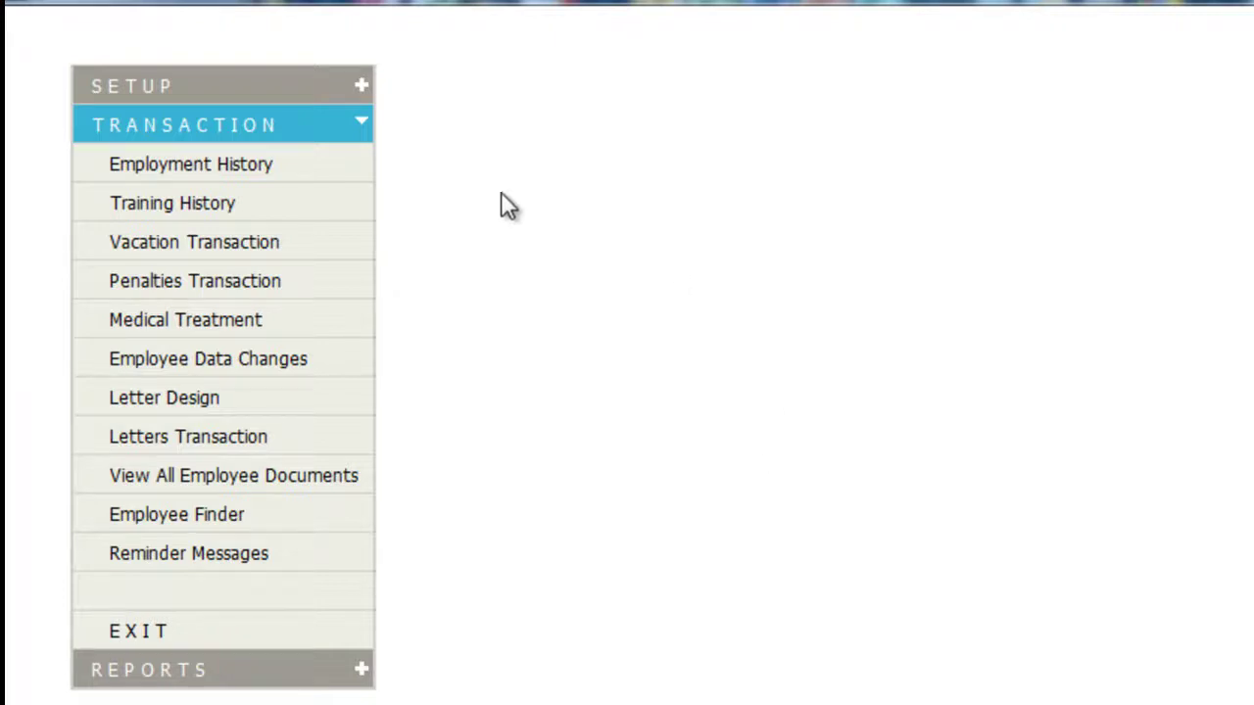
click(283, 169)
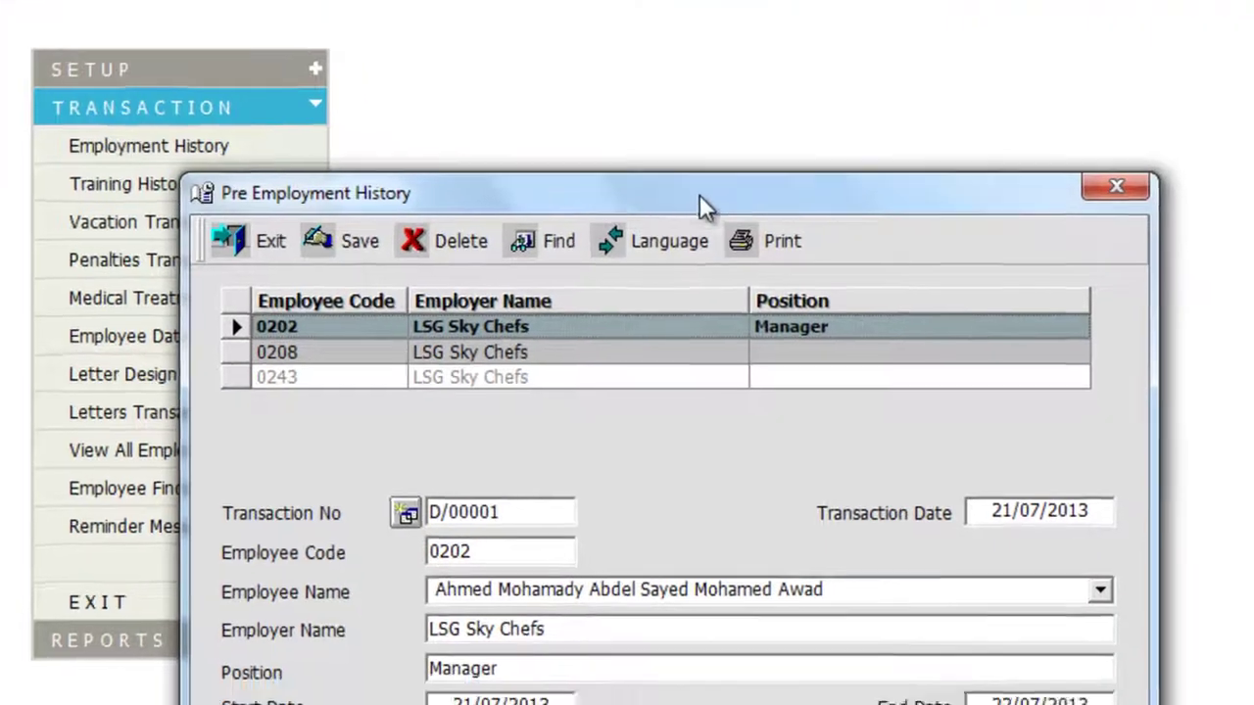
drag(699, 193, 637, 103)
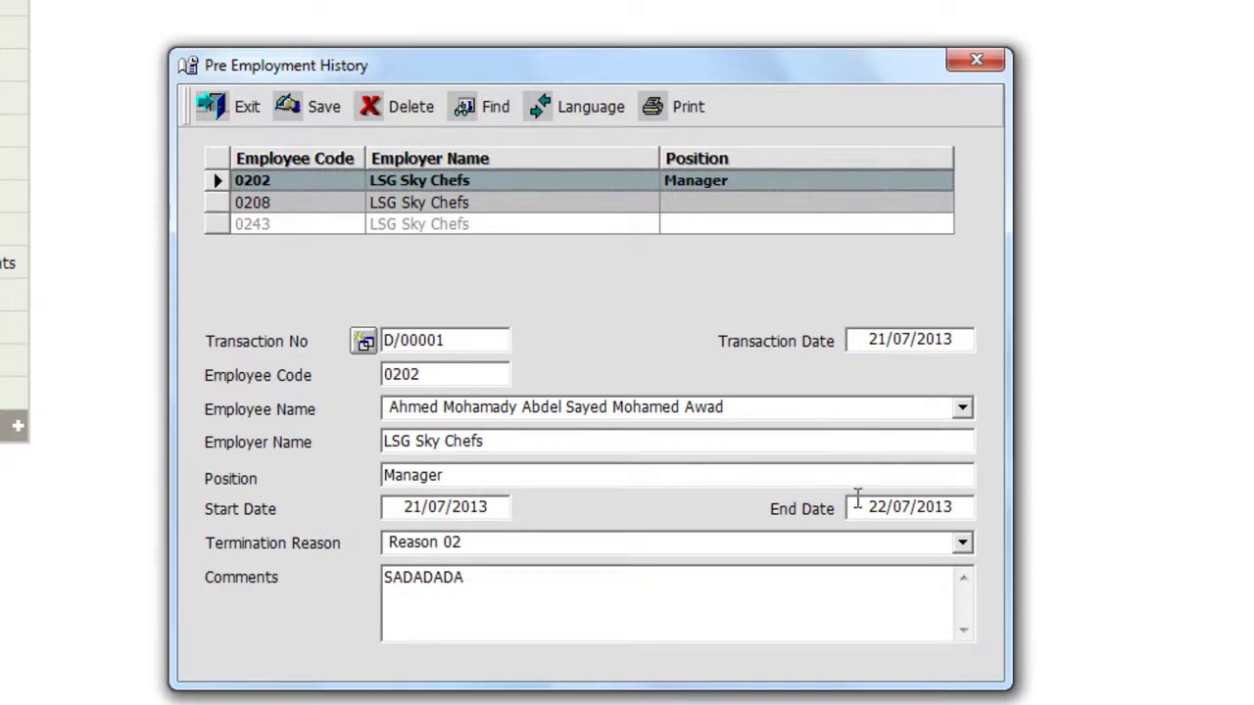
drag(859, 506, 983, 488)
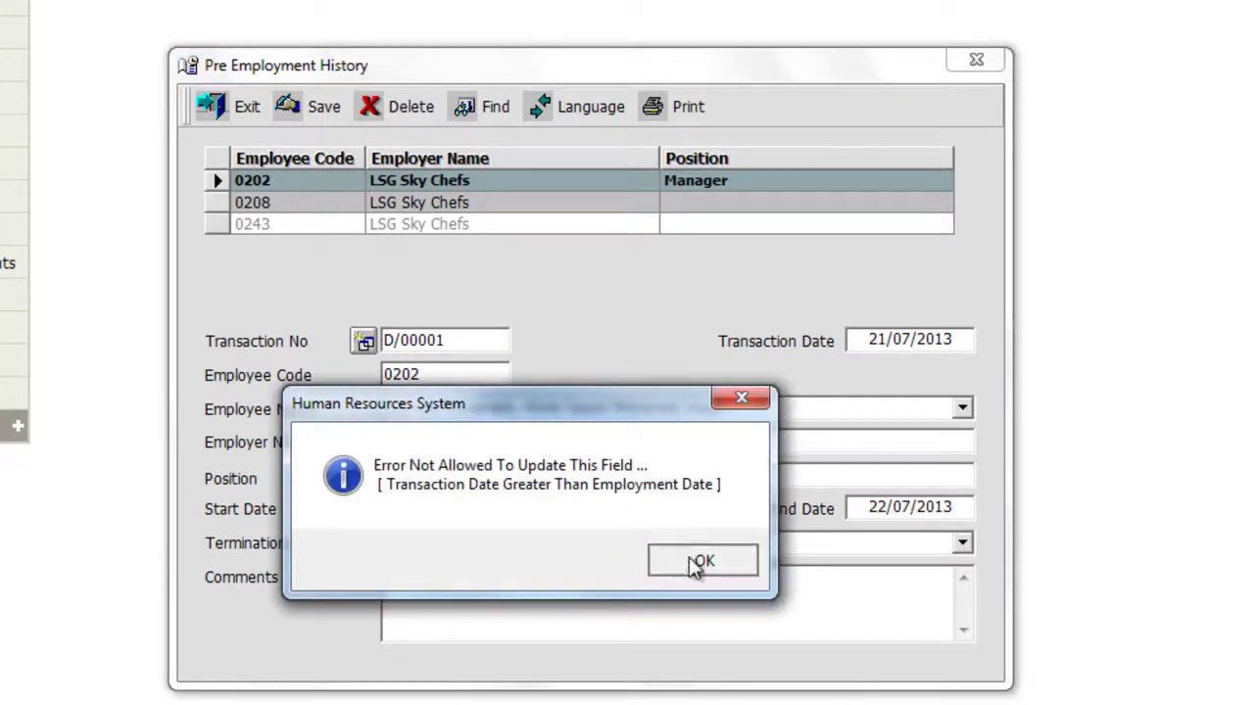
click(697, 563)
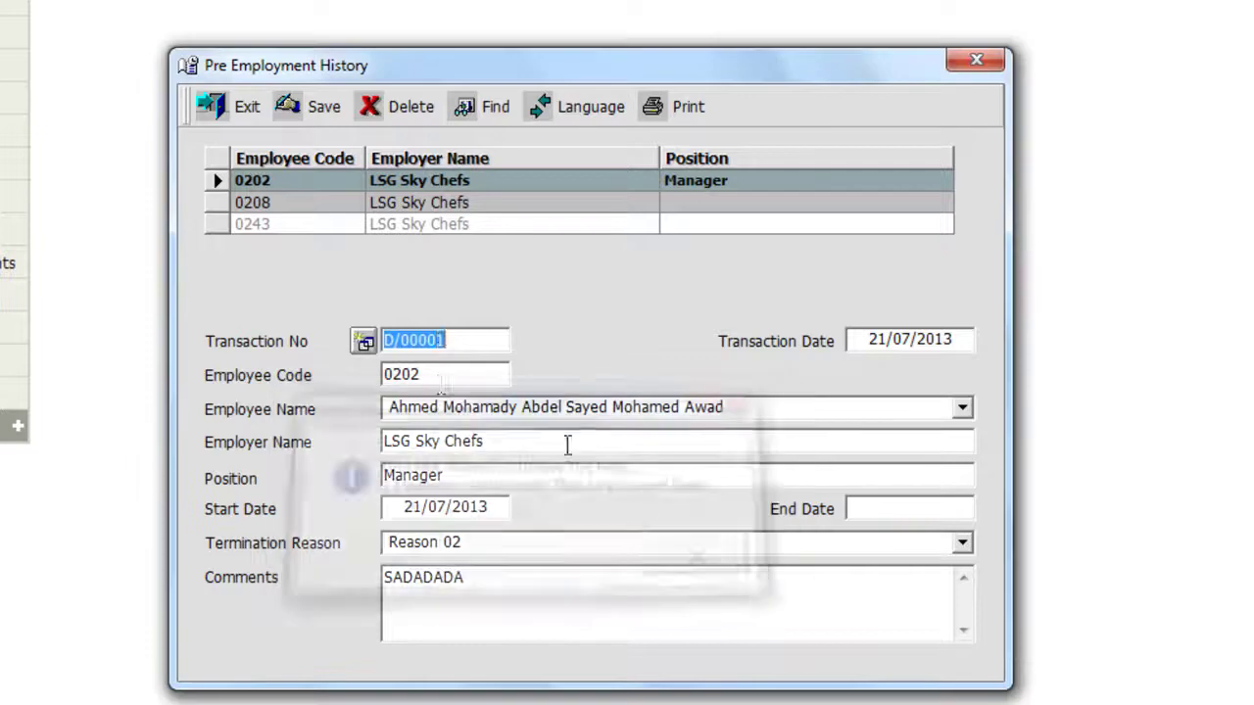
Step: Review the employee name, employer name and position of the pre-employment record, and close the form
click(495, 407)
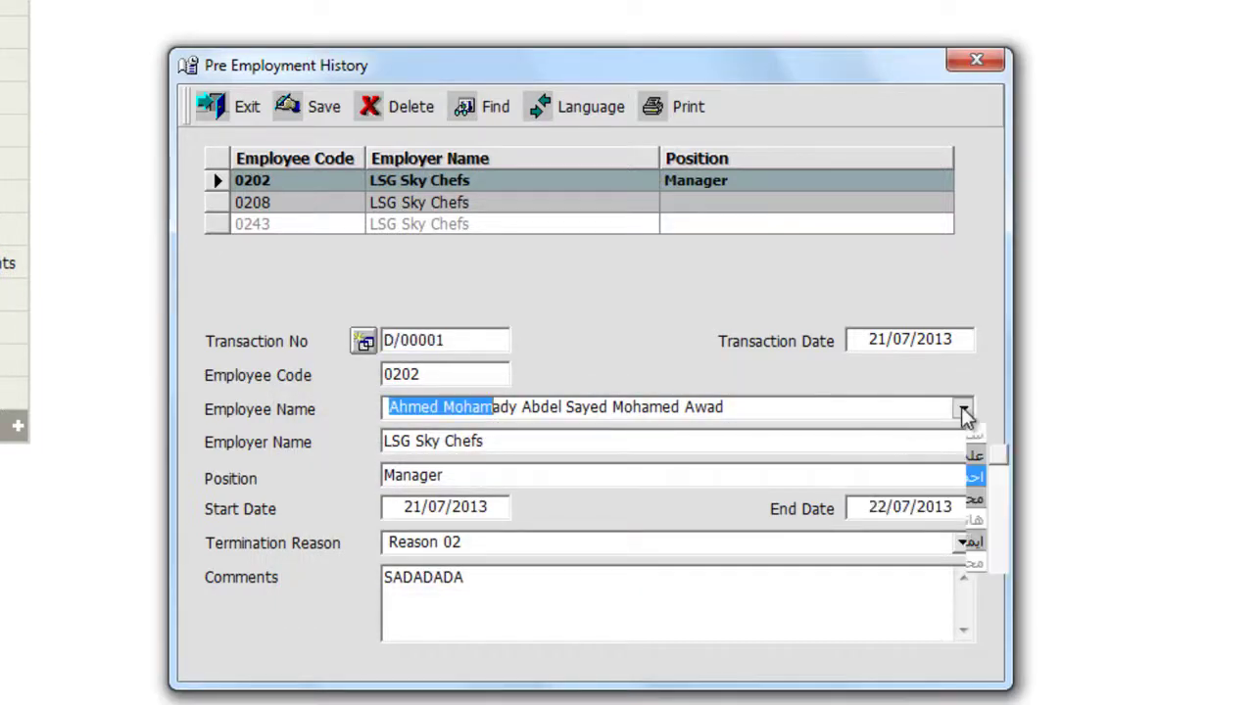
click(963, 410)
click(701, 477)
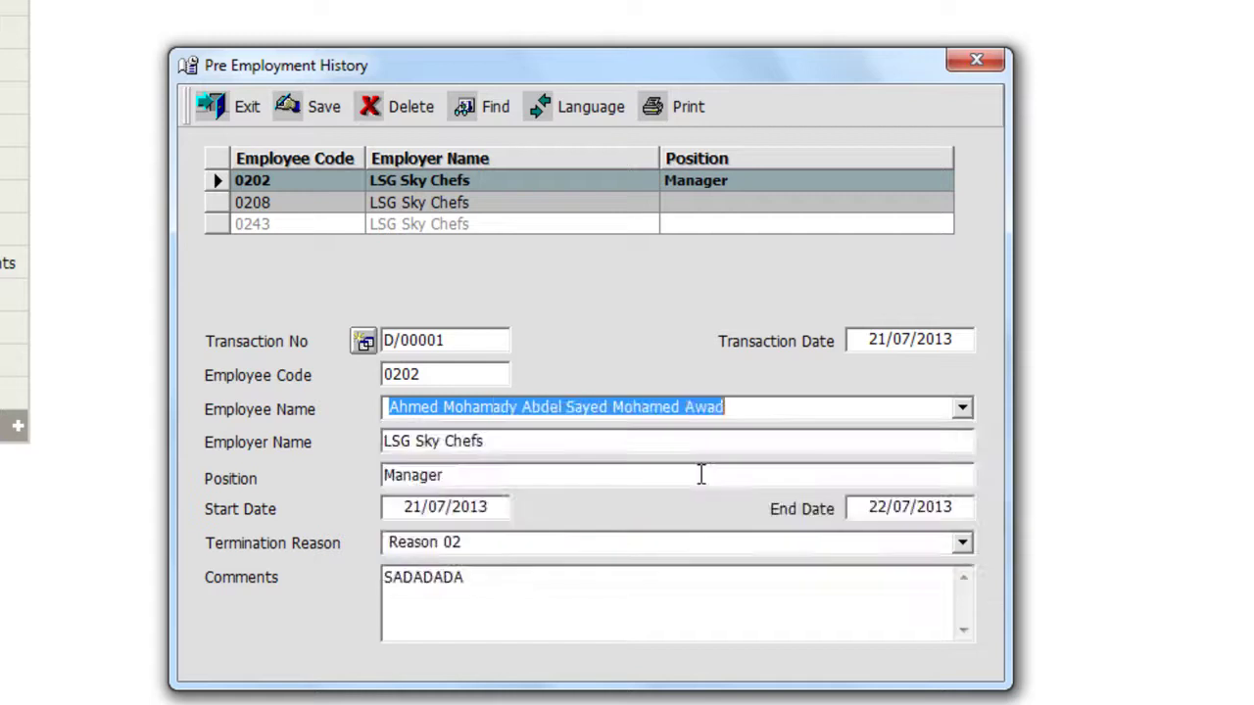
click(530, 443)
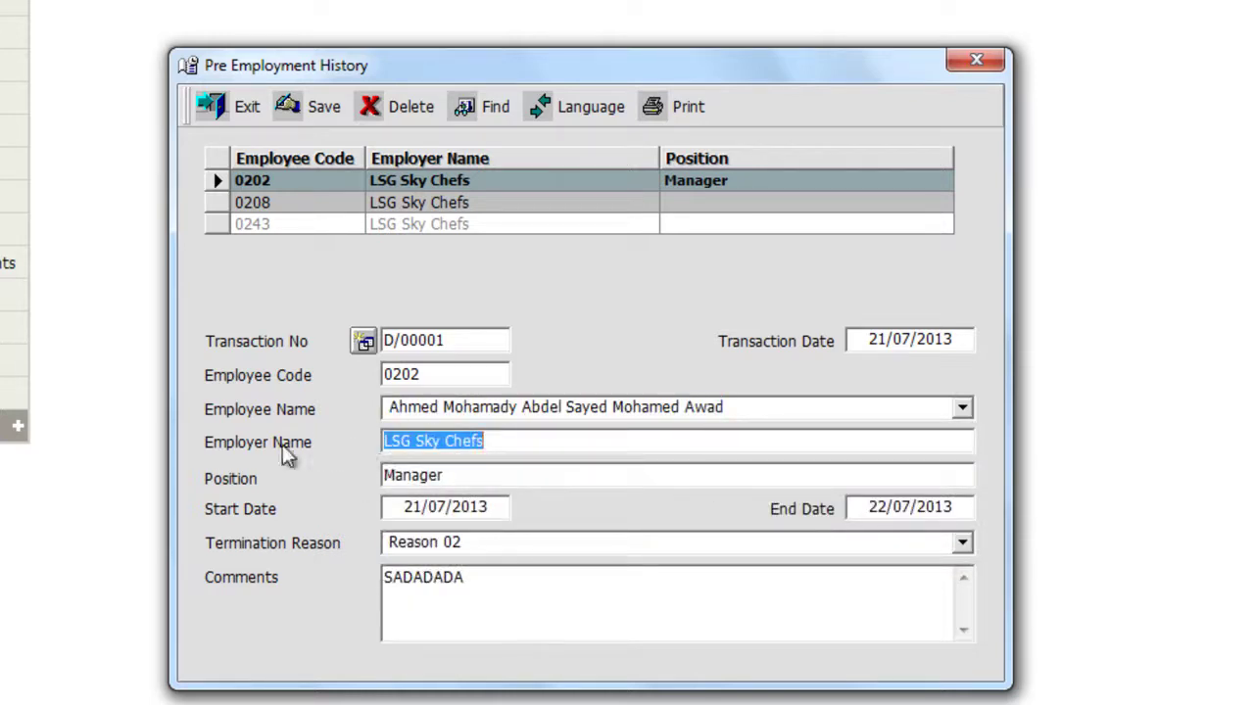
click(477, 480)
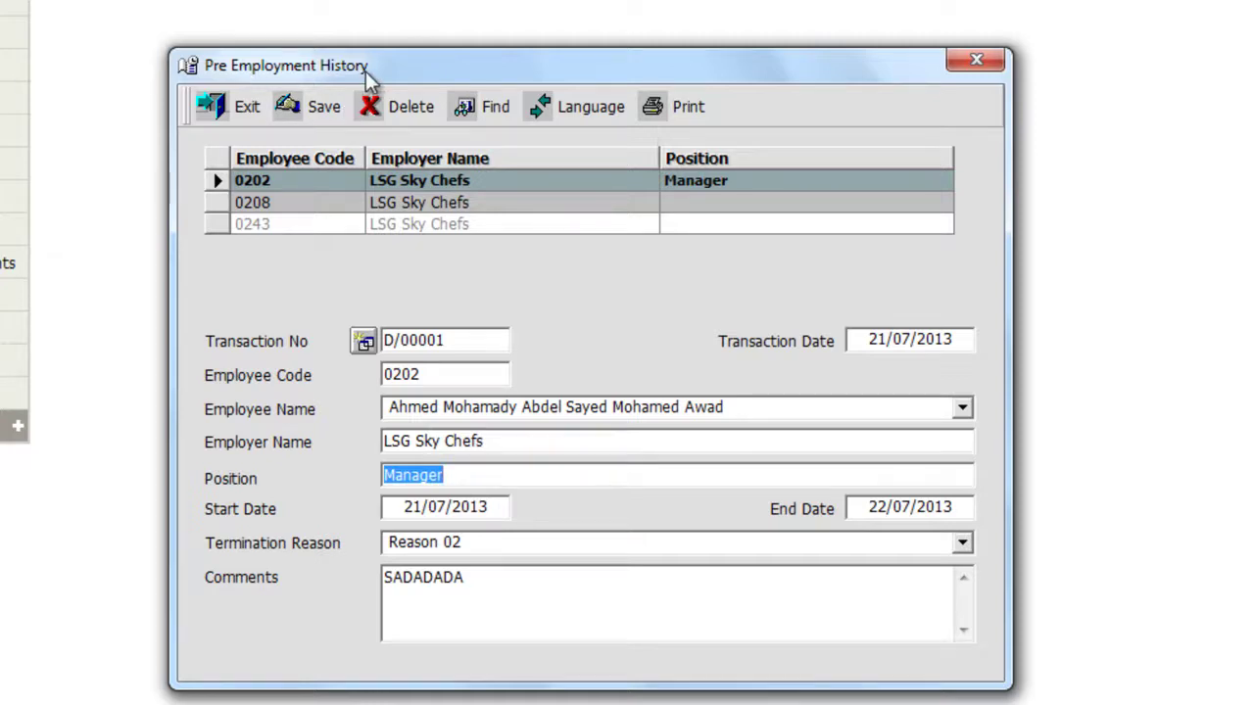
drag(382, 73, 373, 45)
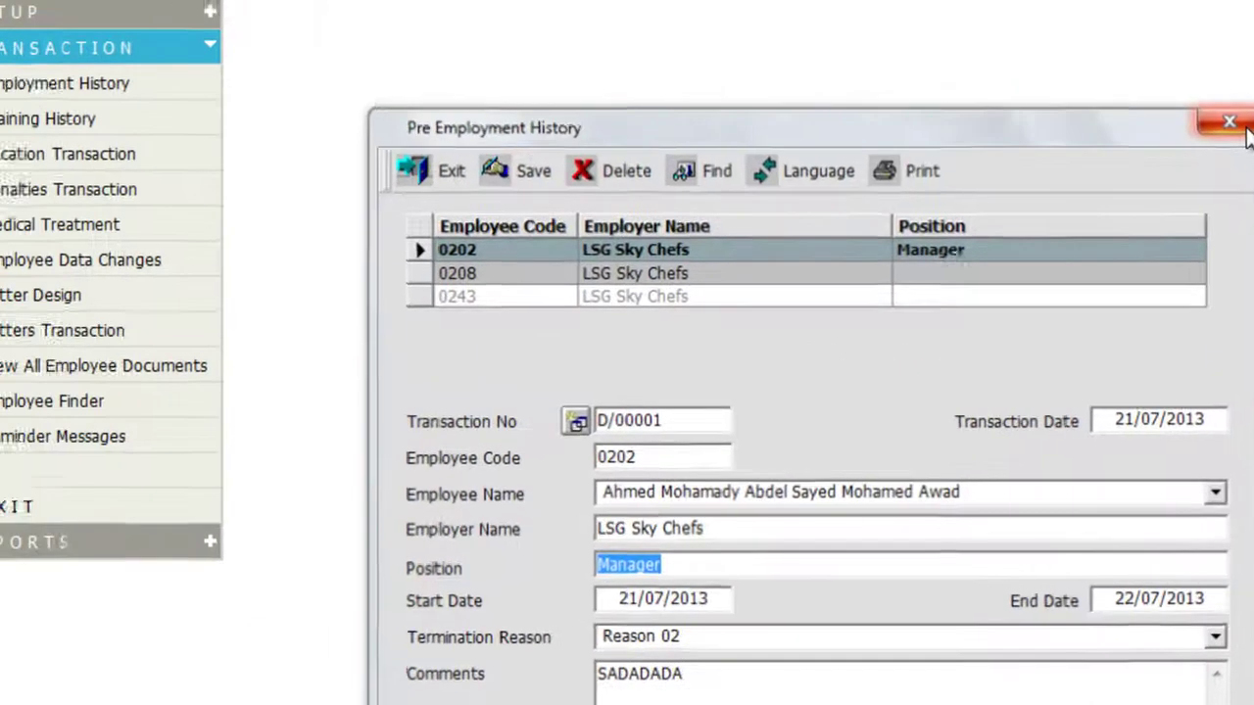
click(969, 33)
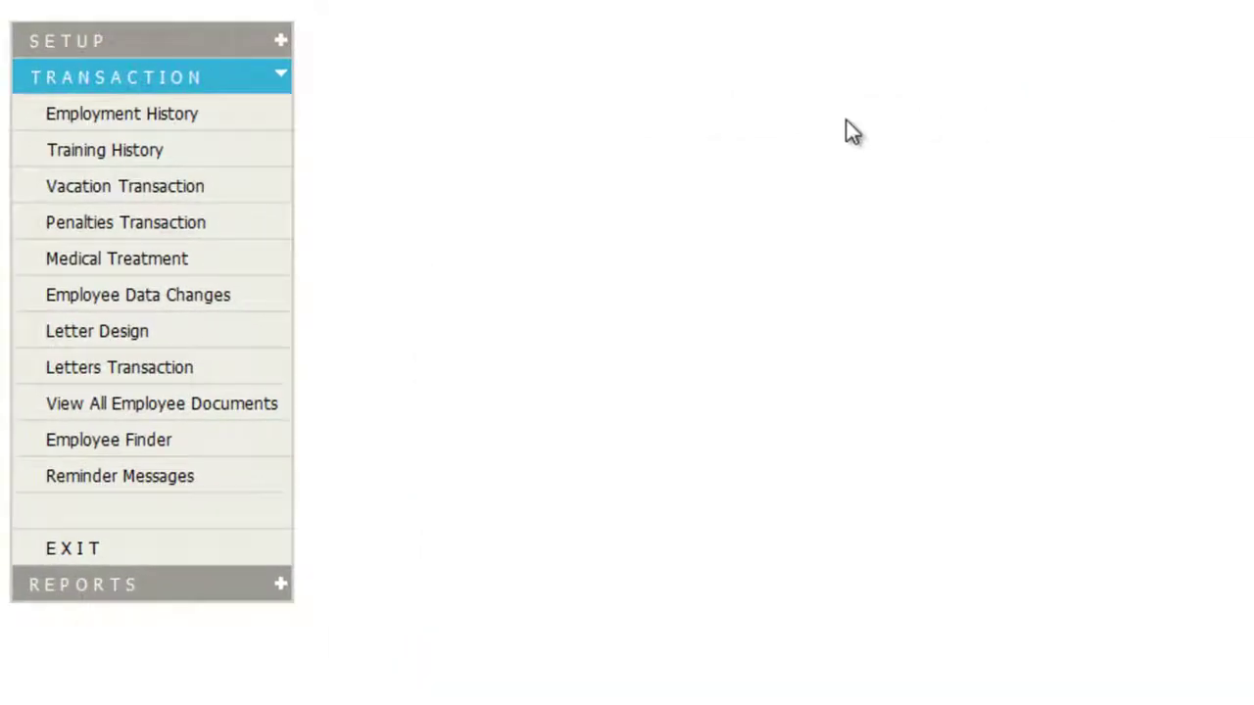
Step: Open Training History and review the first record's certificate name, issuing place, training period, payment amounts and comments
click(172, 157)
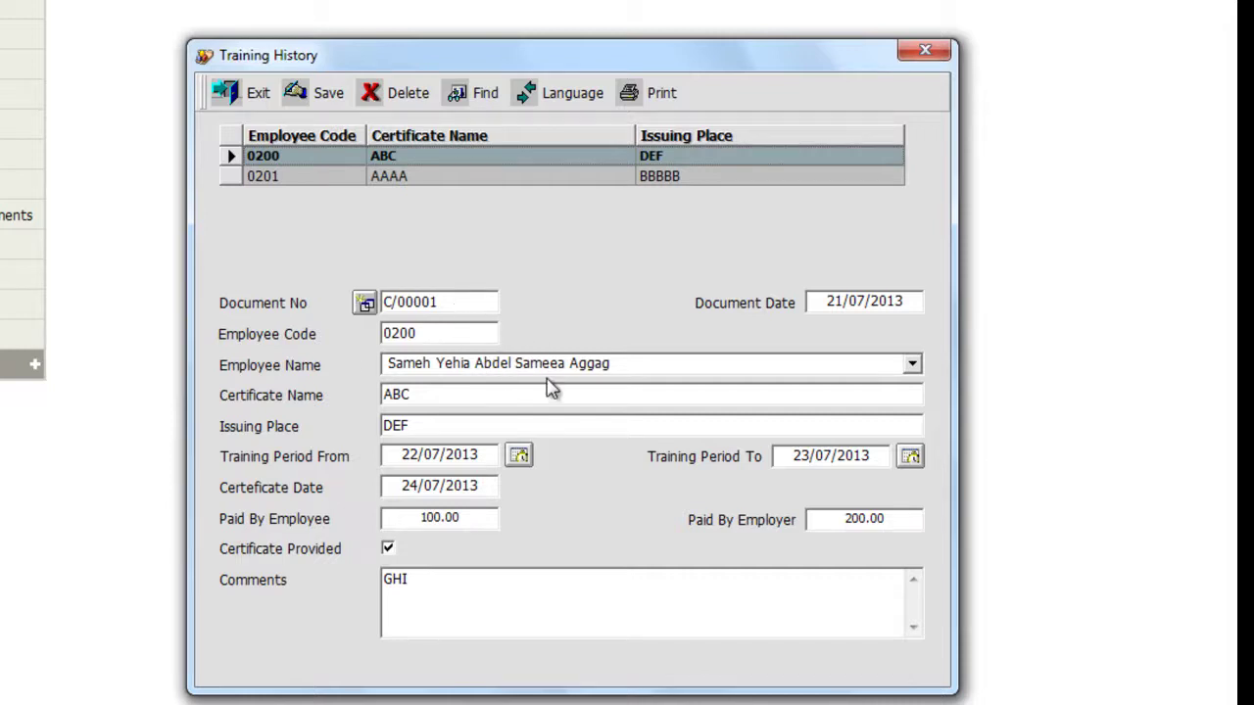
double_click(425, 396)
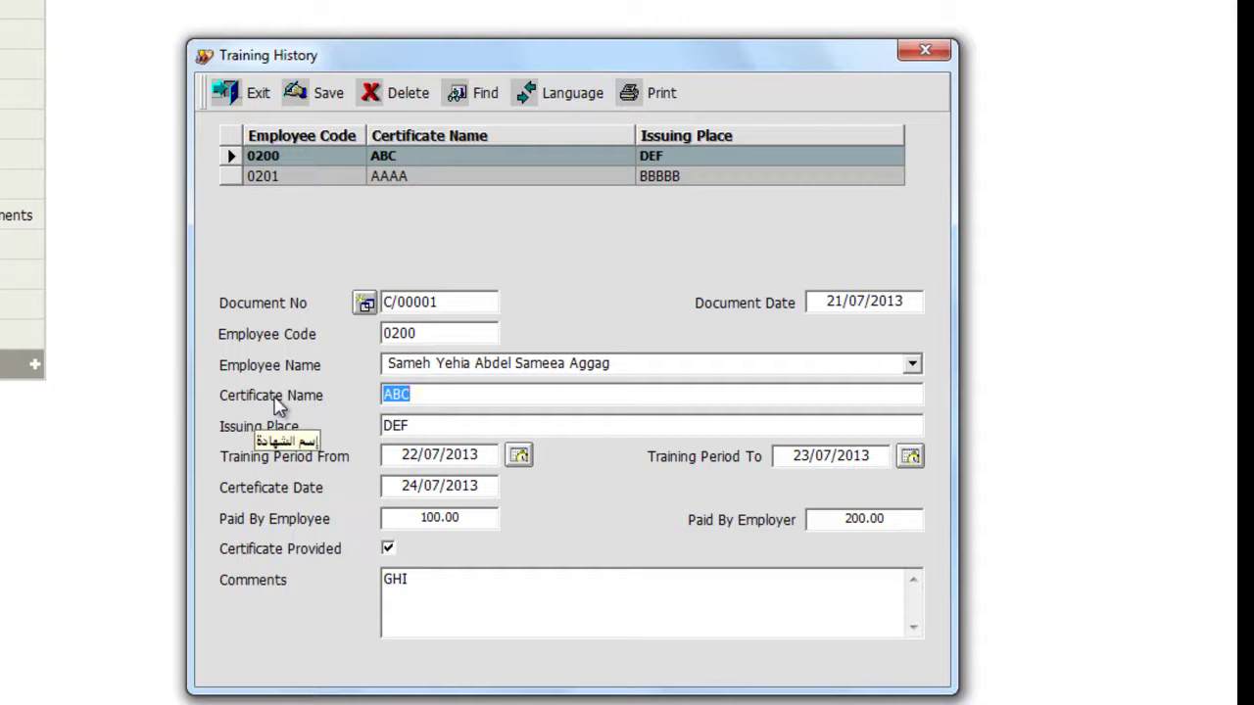
double_click(421, 426)
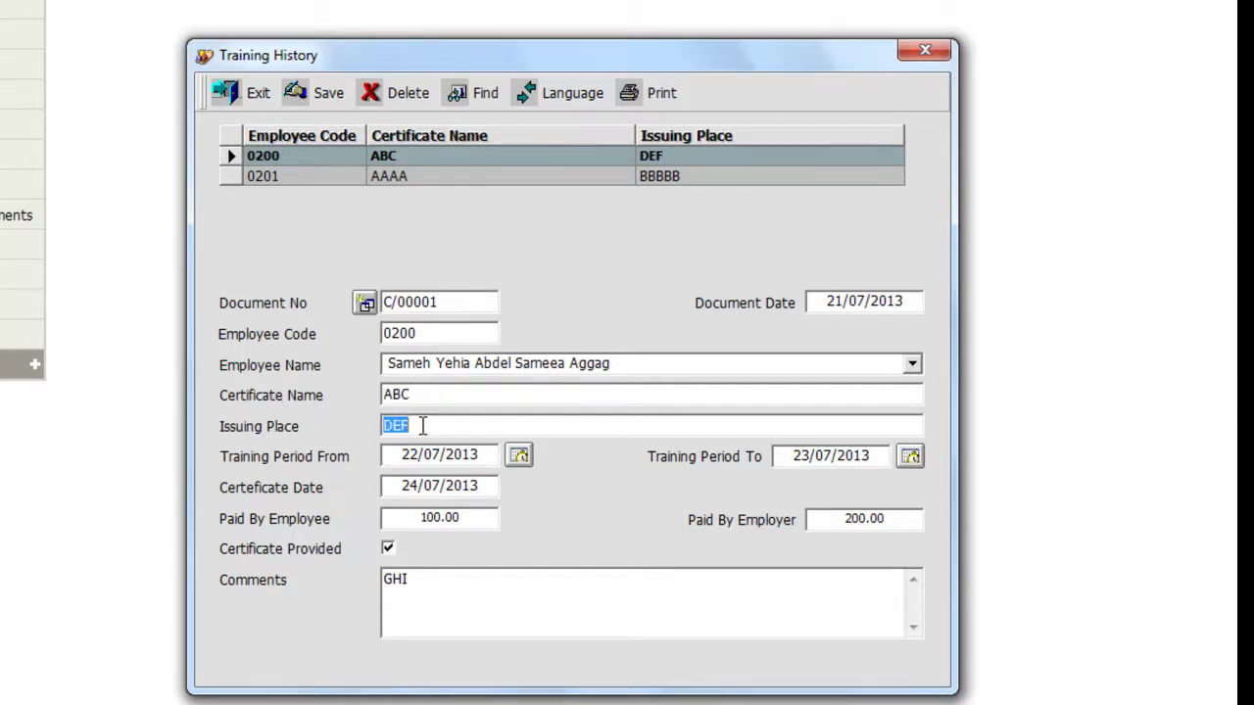
click(482, 459)
click(822, 464)
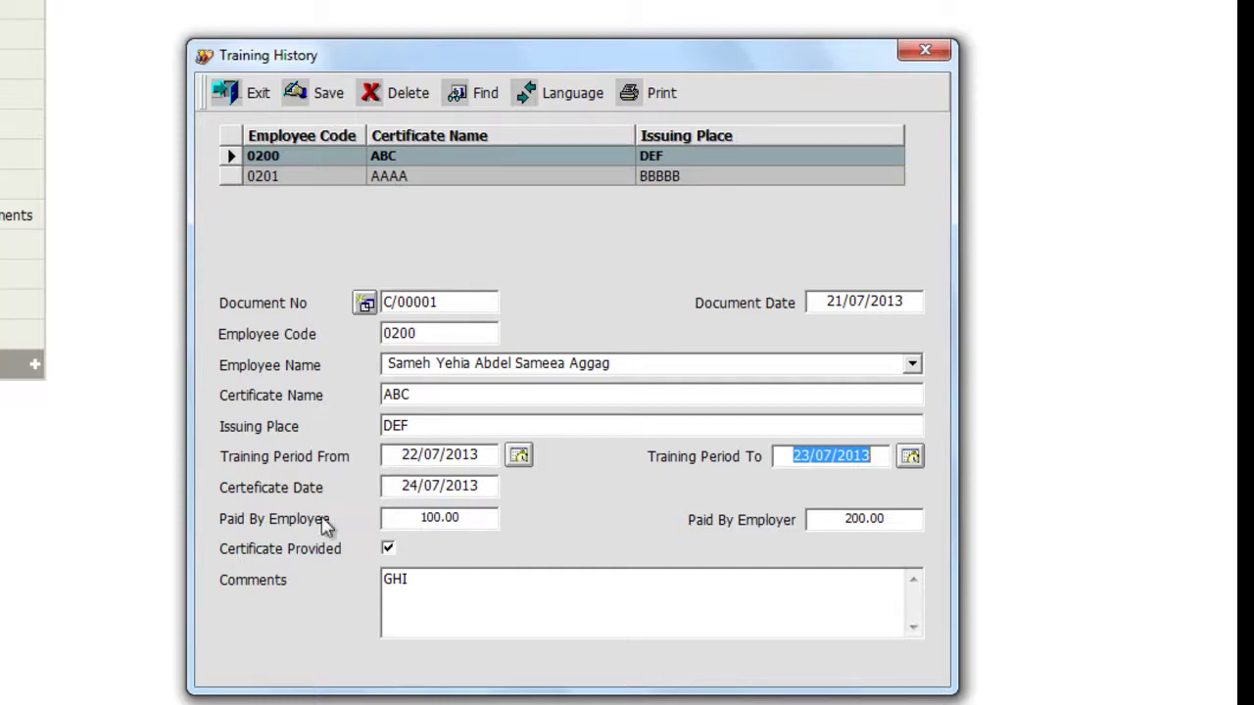
drag(389, 517, 486, 518)
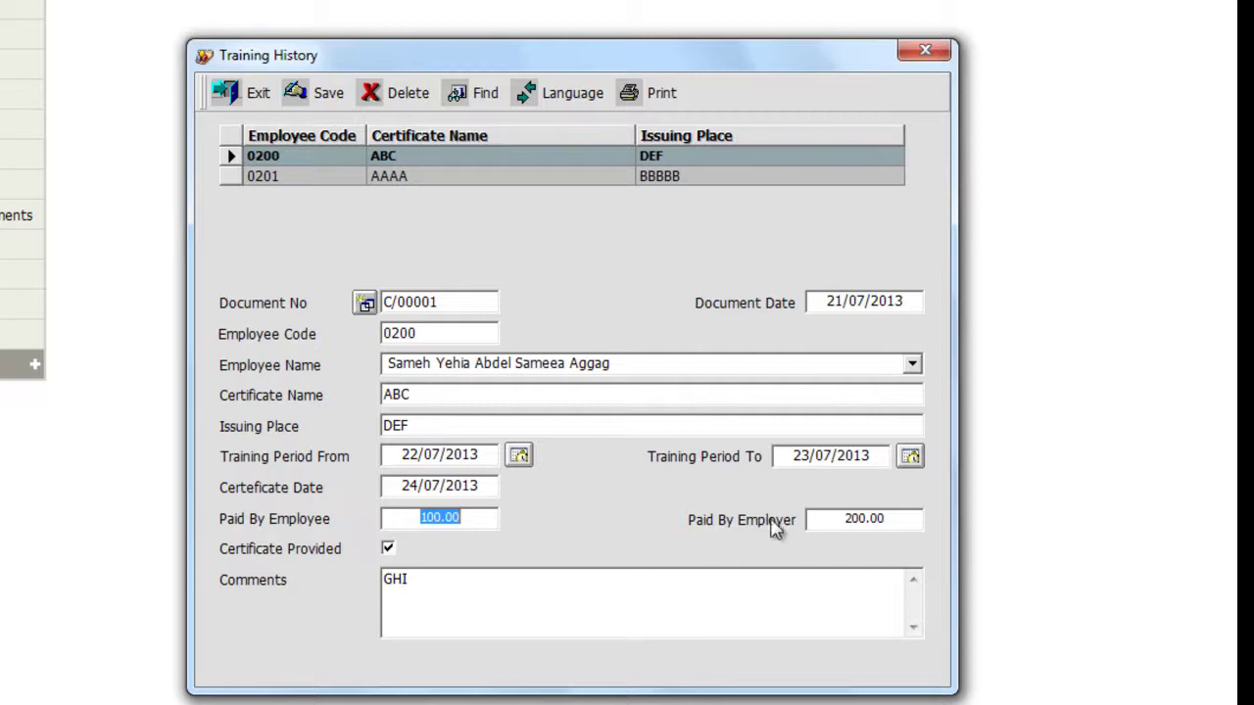
drag(898, 521, 769, 524)
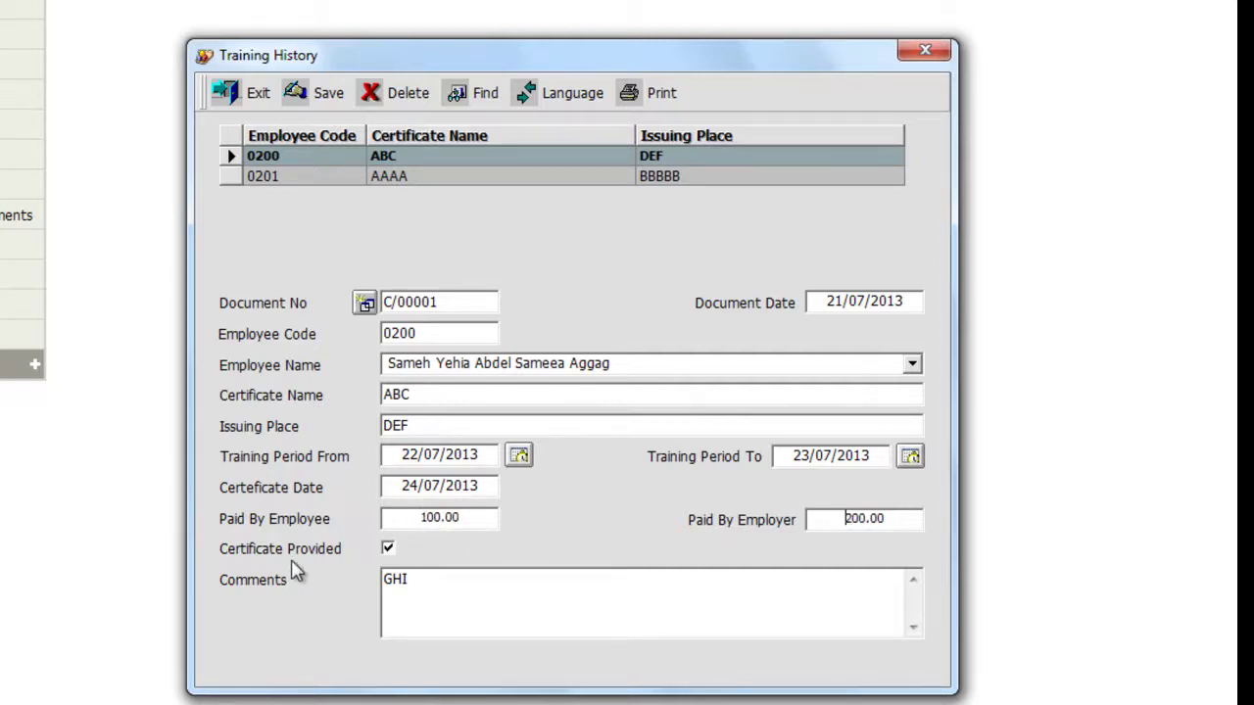
double_click(434, 580)
Step: Create a reminder for the Training Period From date, agreeing to continue with a date earlier than the current one
click(522, 459)
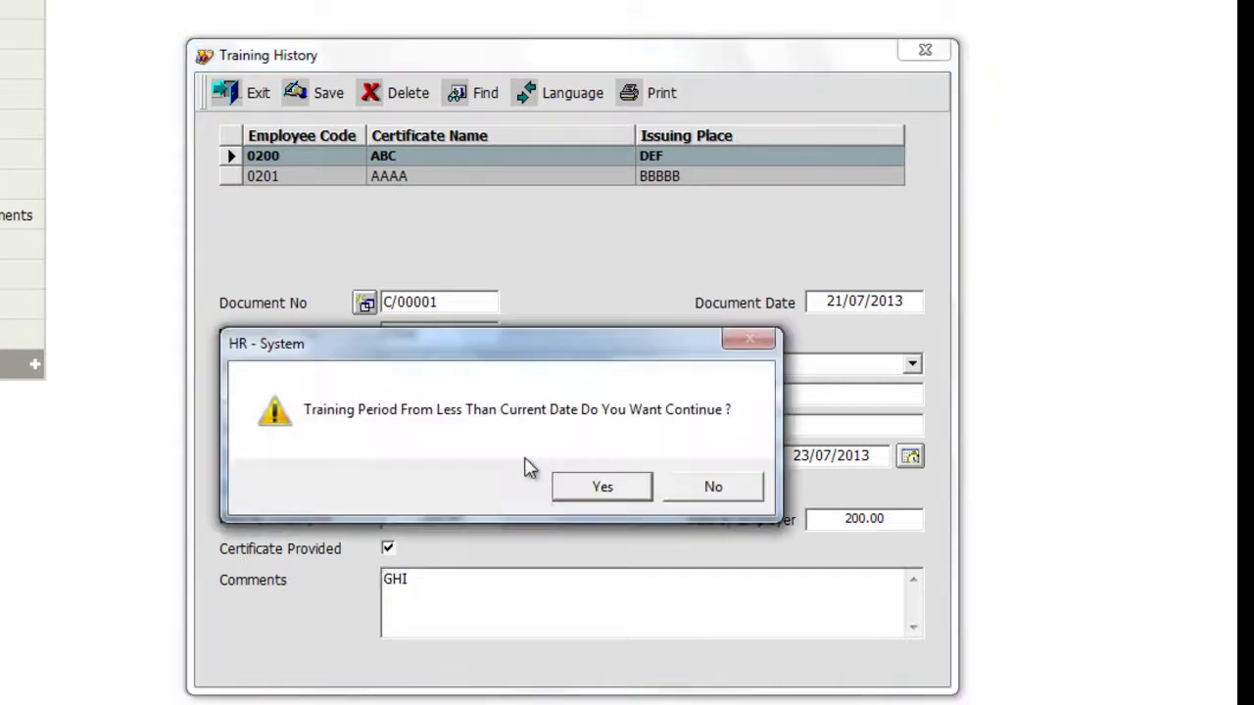
drag(490, 352, 606, 219)
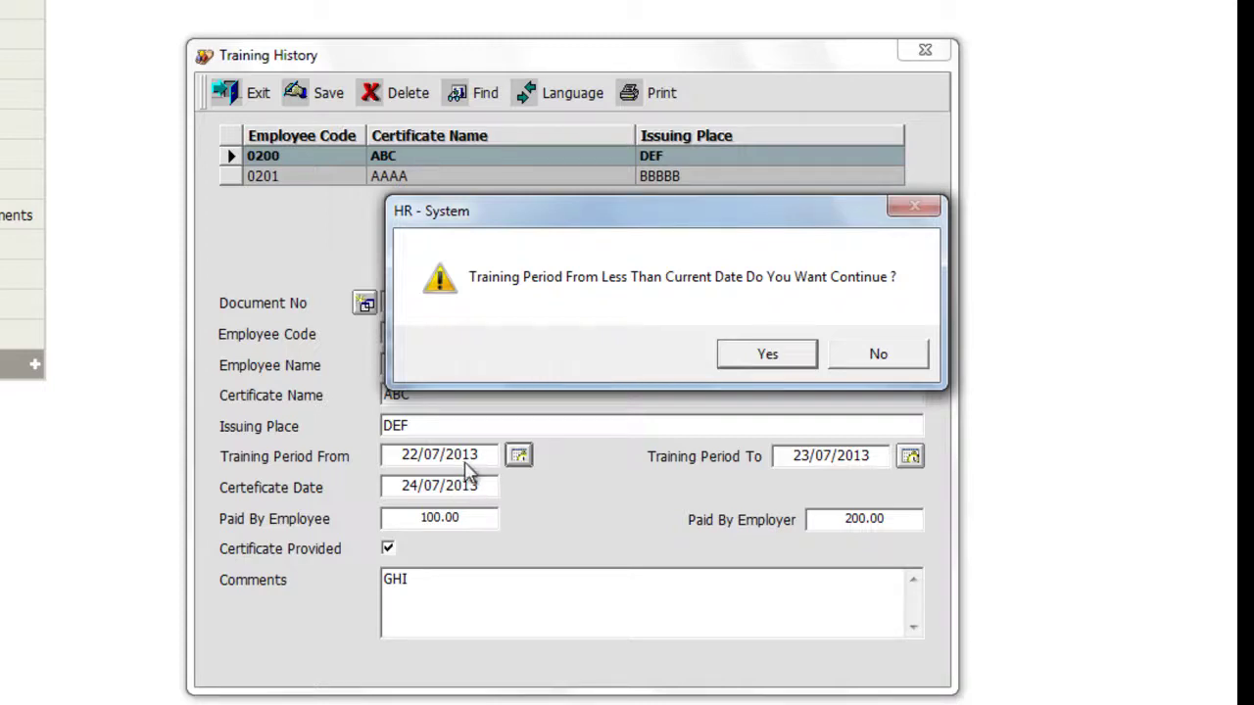
drag(647, 227, 623, 249)
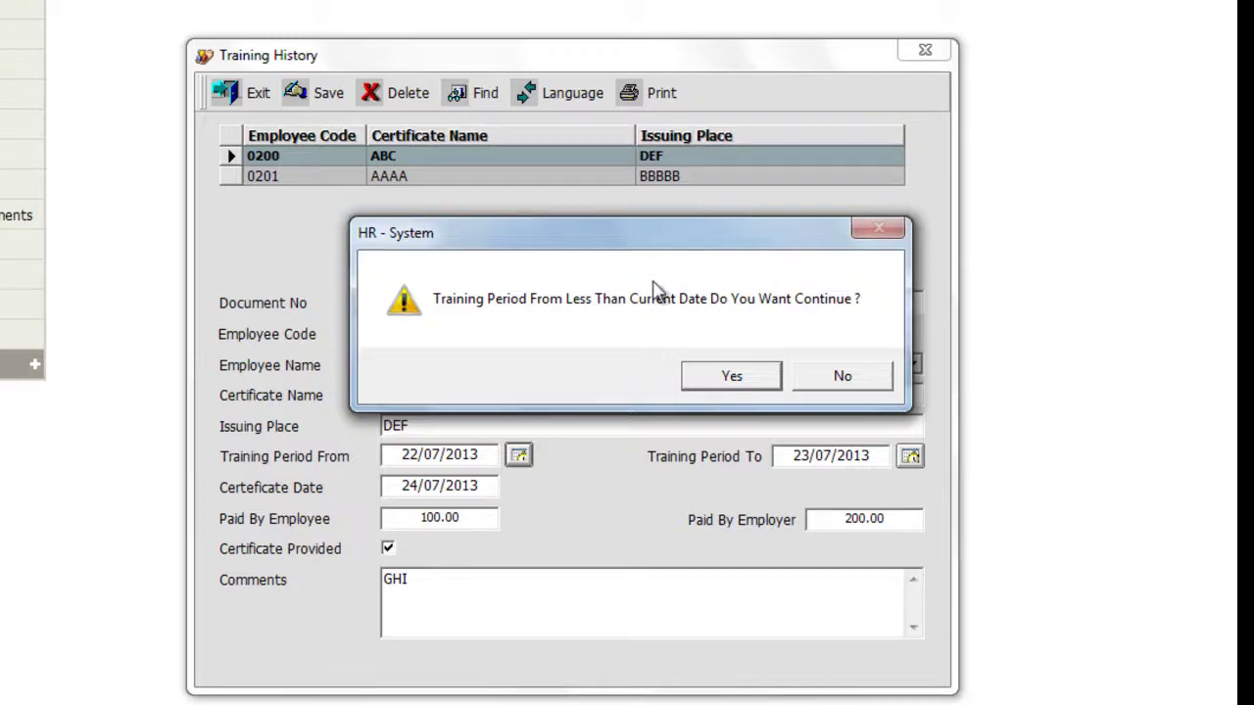
click(754, 380)
Step: Examine the subject, message text and user list of the training history reminder
drag(228, 0, 754, 31)
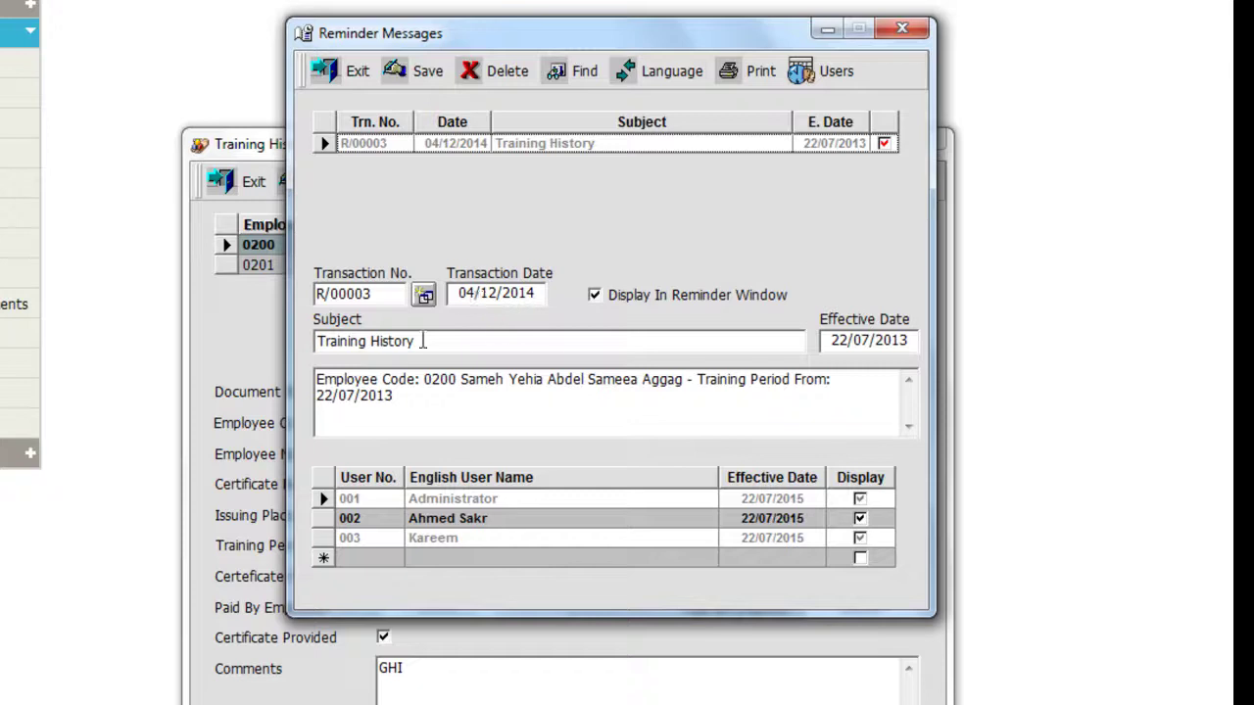
click(405, 395)
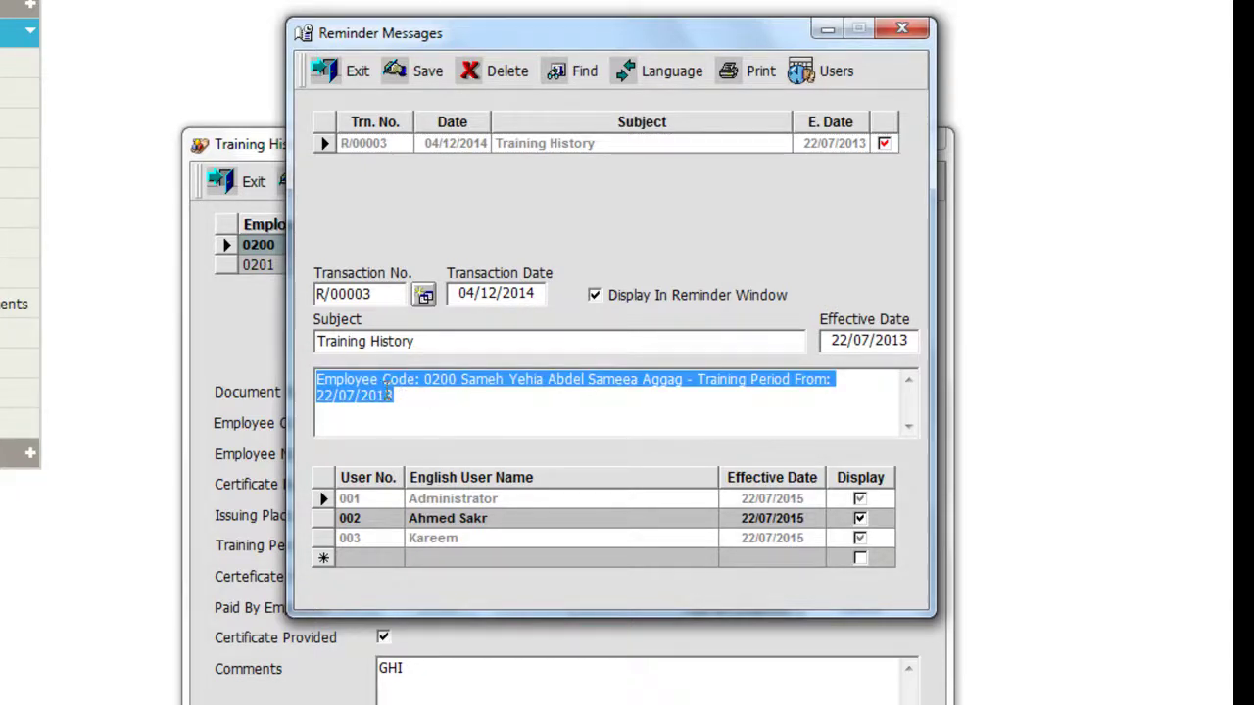
drag(615, 41, 759, 451)
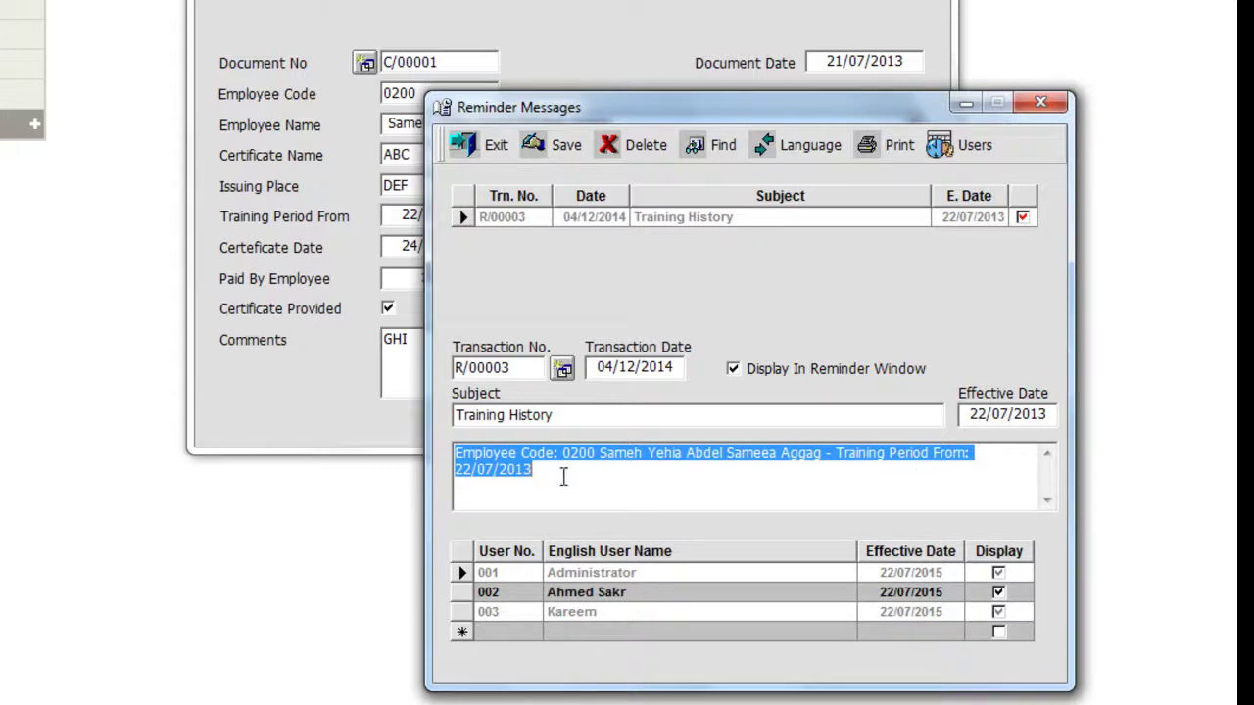
click(544, 470)
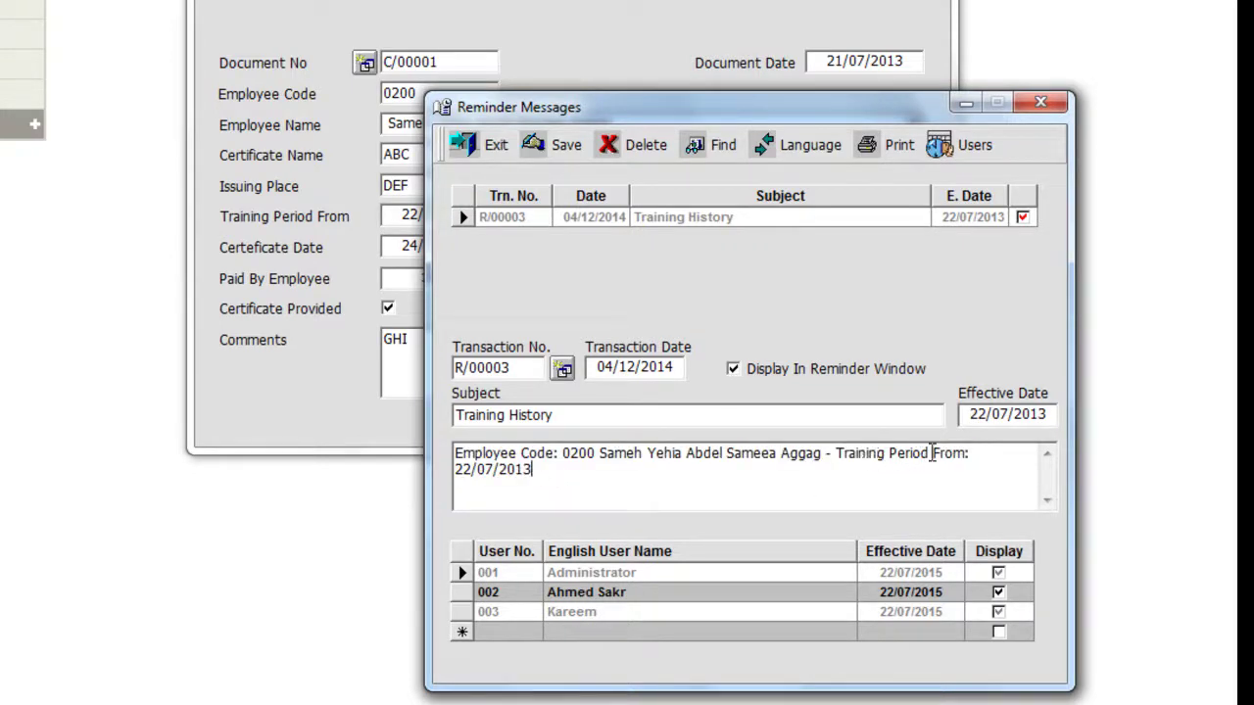
drag(833, 110, 840, 0)
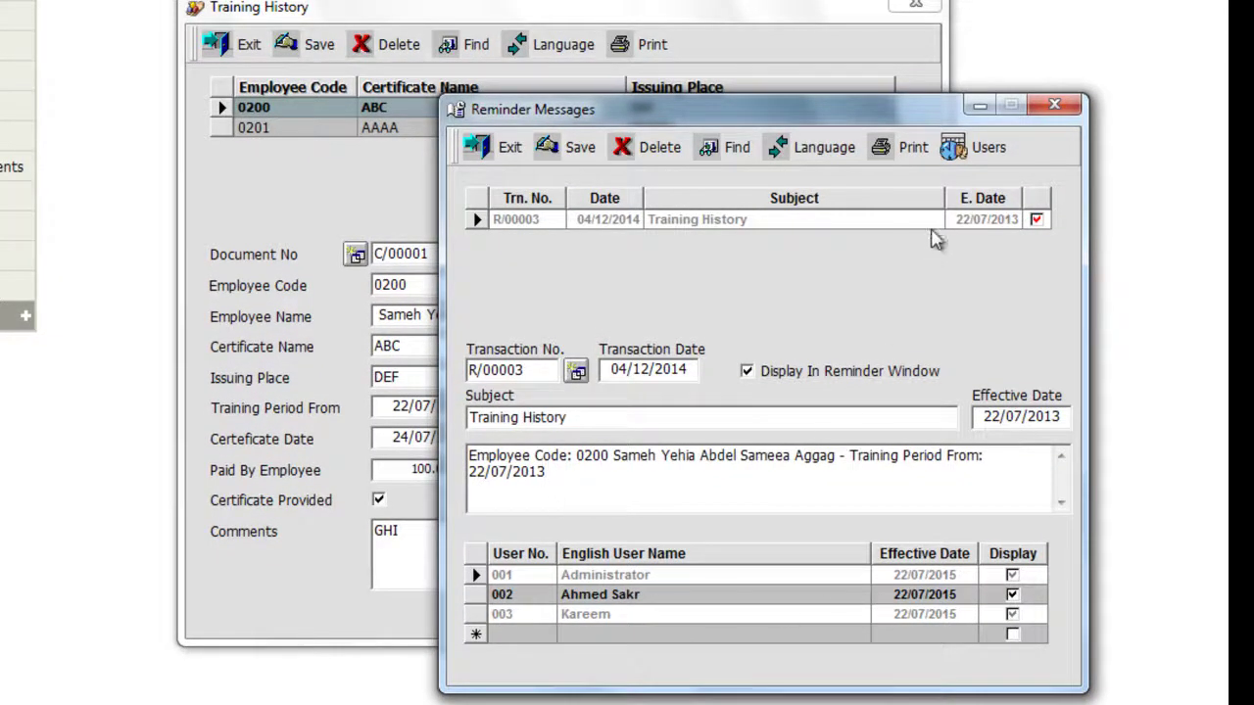
click(951, 597)
drag(872, 113, 777, 89)
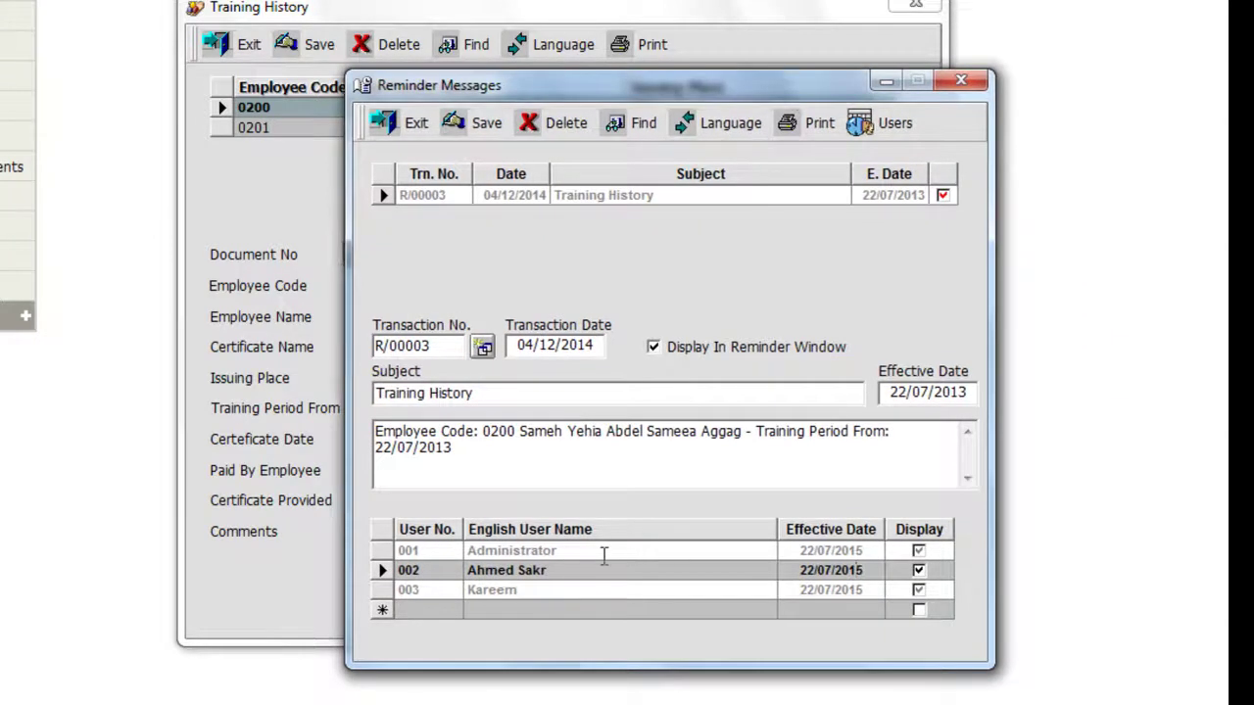
key(ctrl+a)
click(486, 454)
key(ctrl+a)
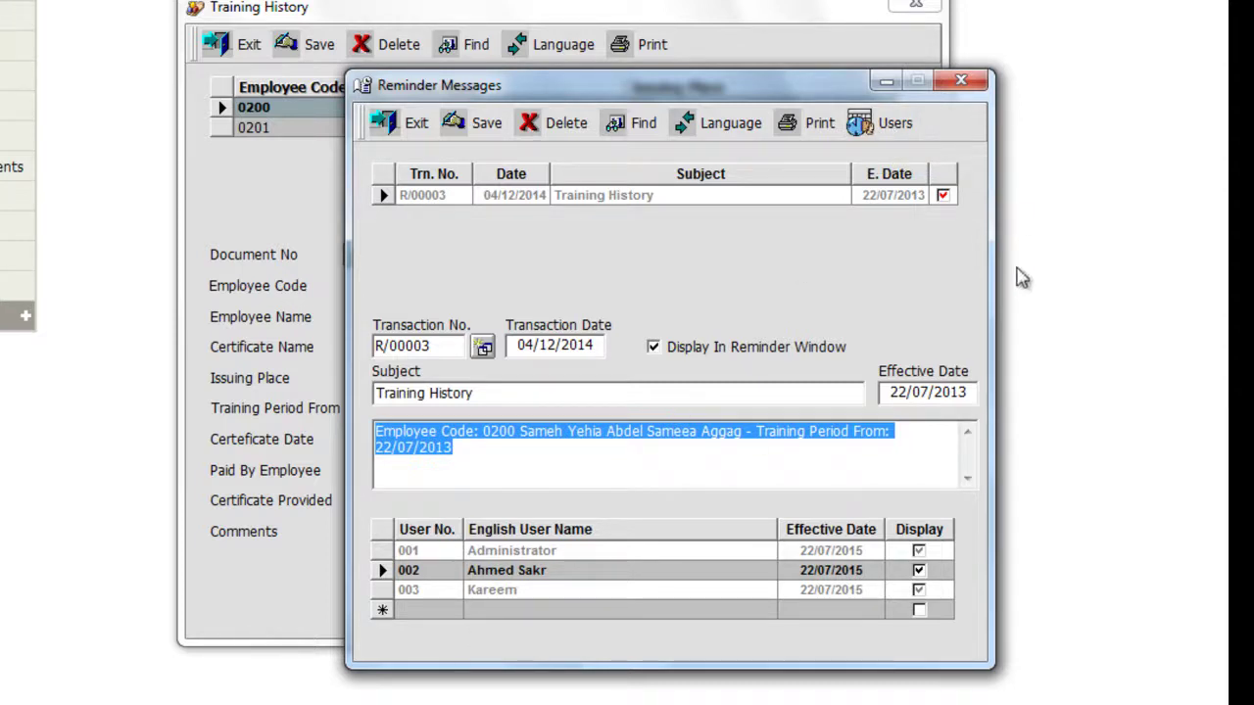
Step: Check the effective dates of the users in the reminder, and close the Reminder Messages and Training History forms
click(871, 553)
drag(799, 551, 846, 587)
click(849, 570)
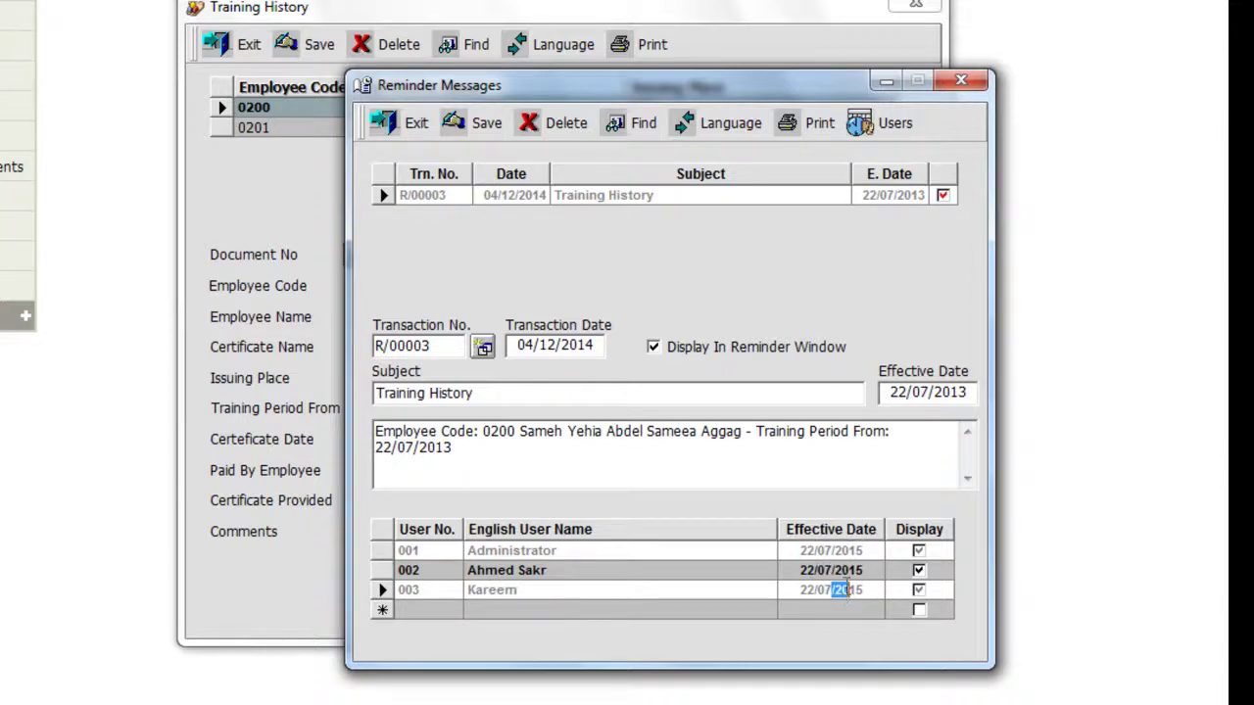
click(878, 590)
click(958, 82)
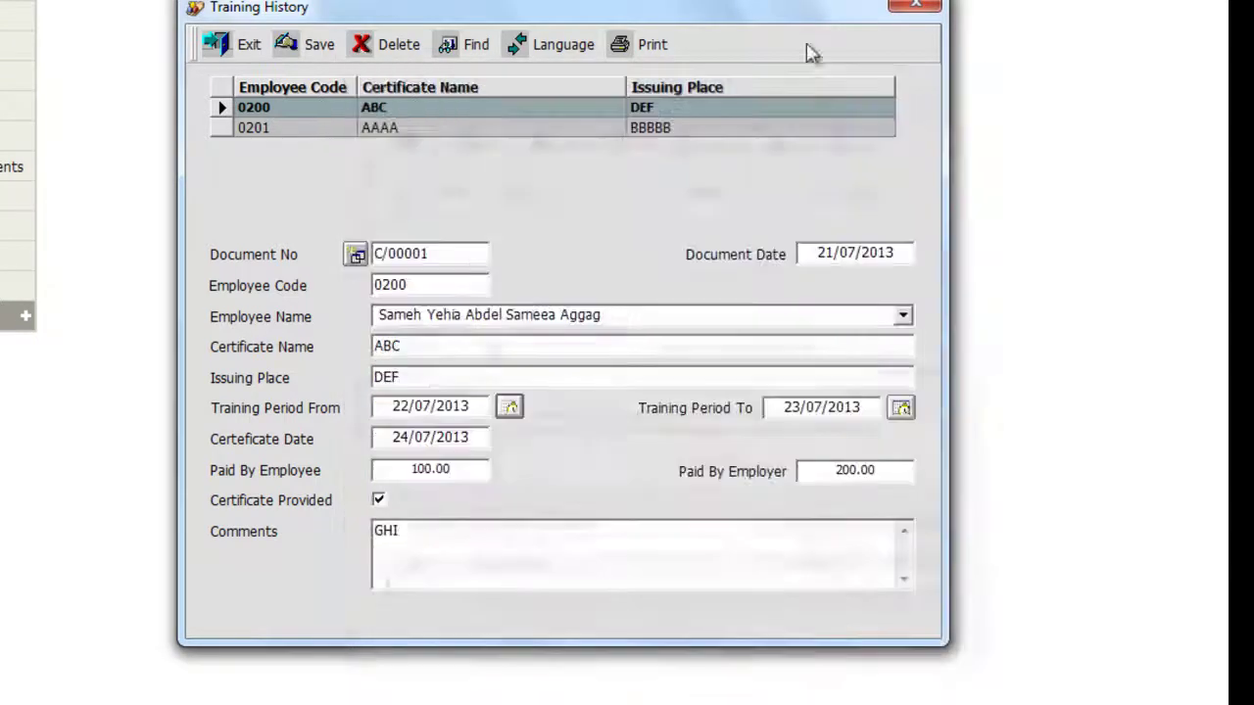
click(915, 6)
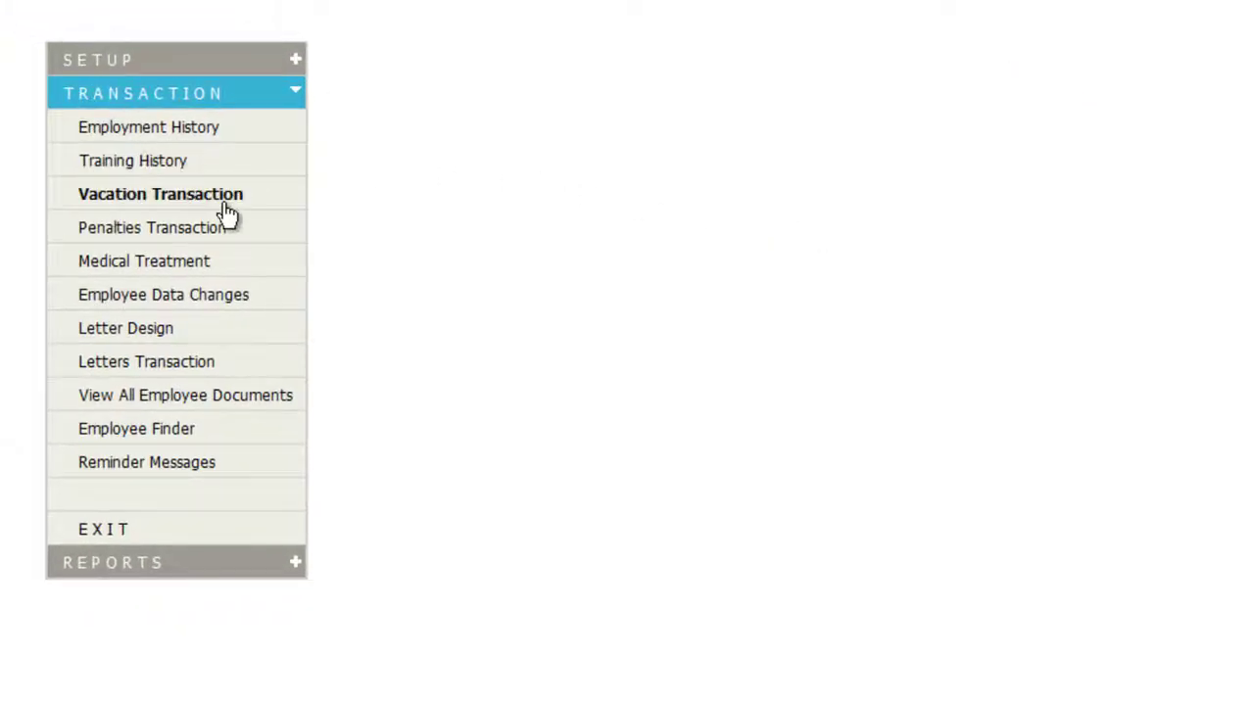
Step: Open Vacation Transaction and review the first record's transaction number, employee name, vacation type, start and end dates, and number of days
click(231, 204)
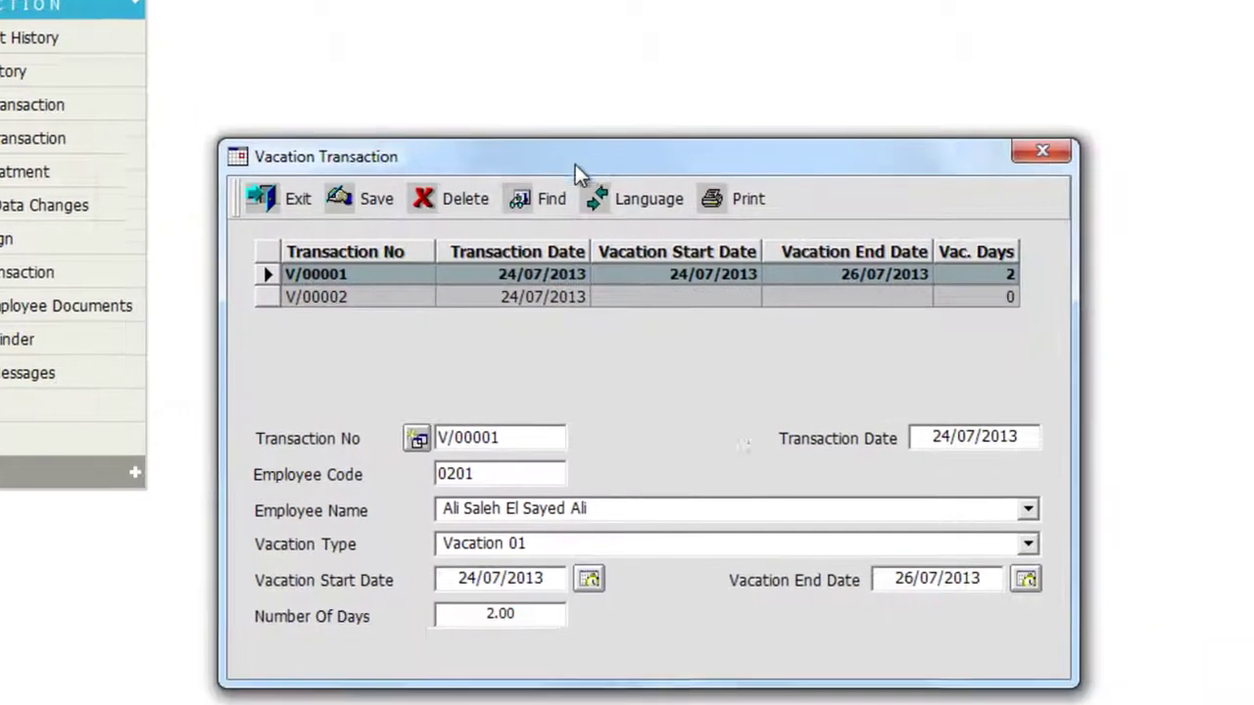
drag(576, 164, 608, 153)
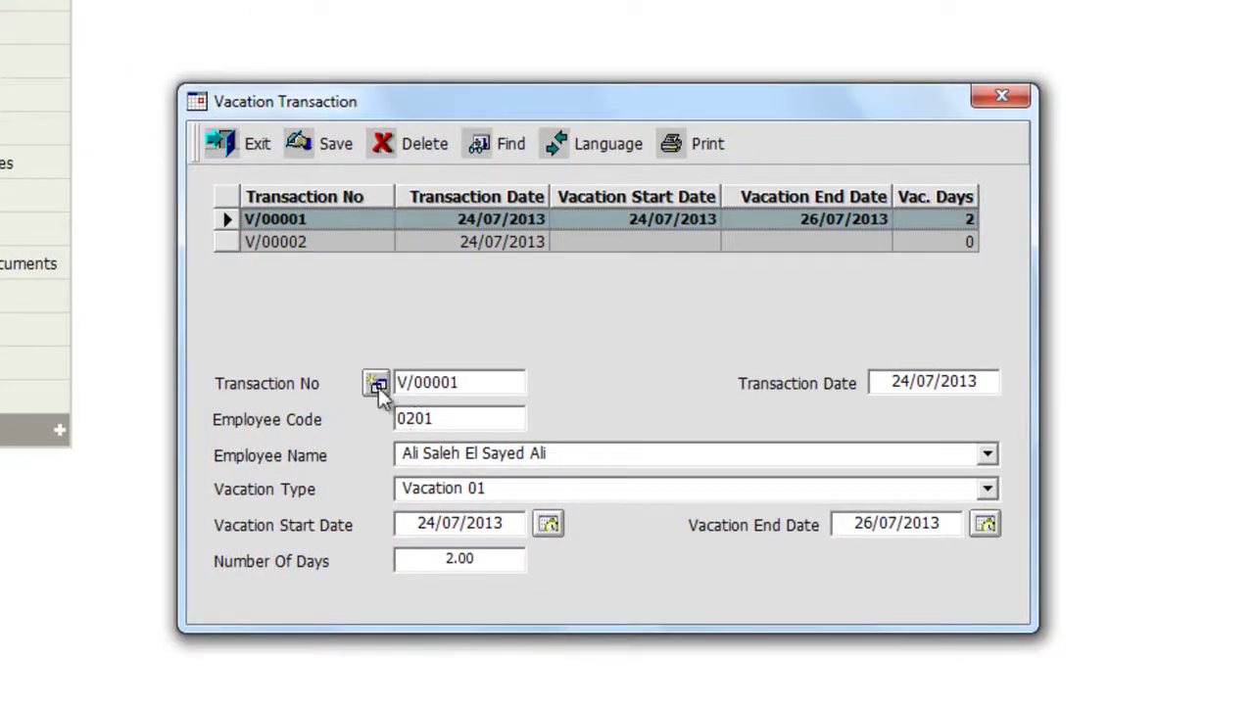
double_click(476, 383)
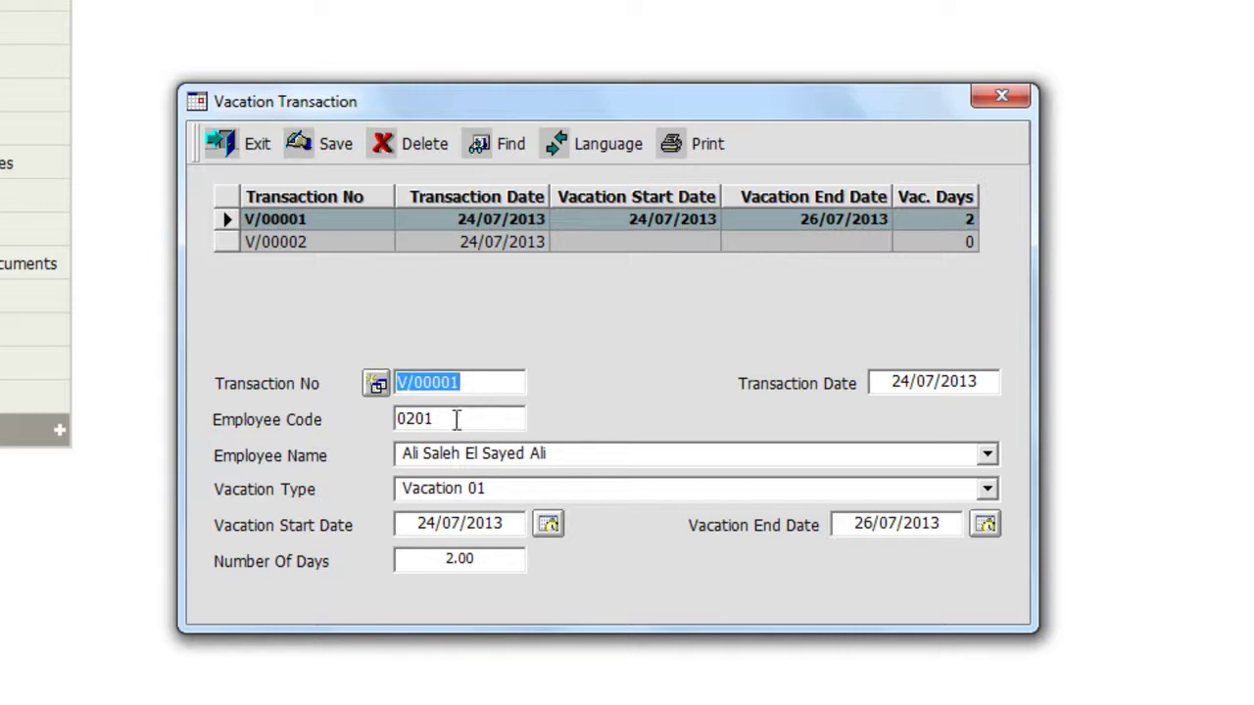
drag(482, 447, 401, 453)
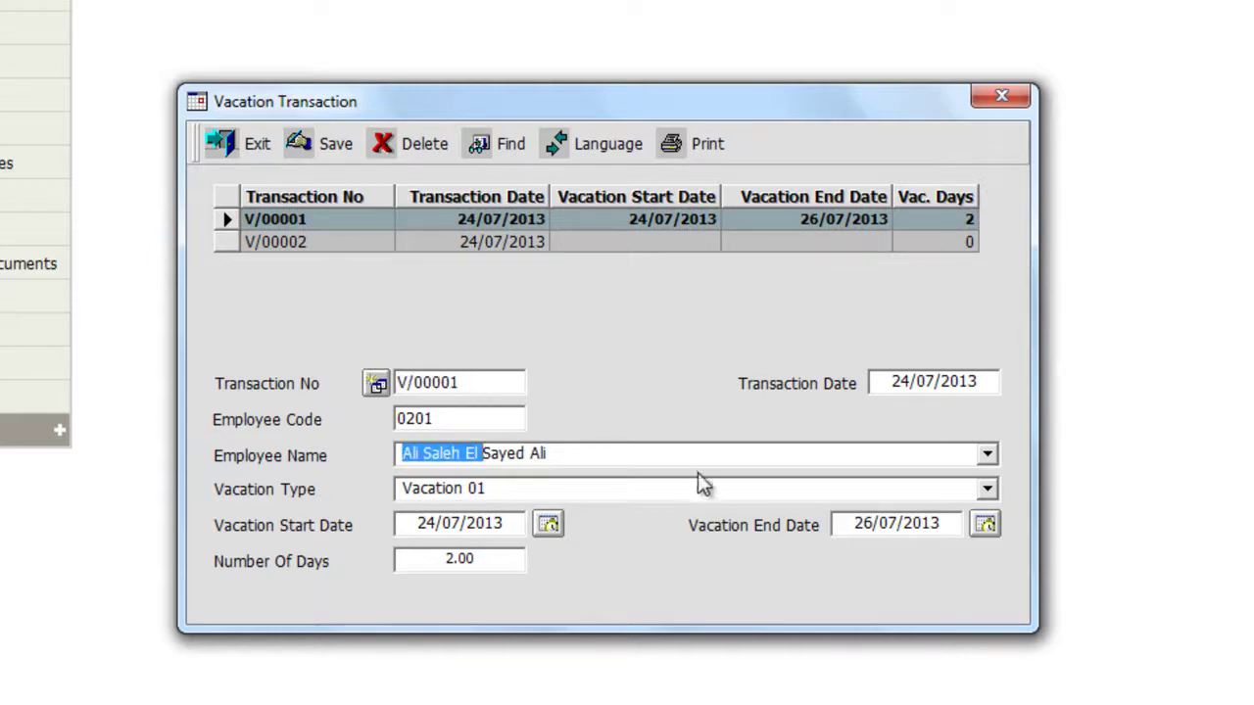
click(498, 487)
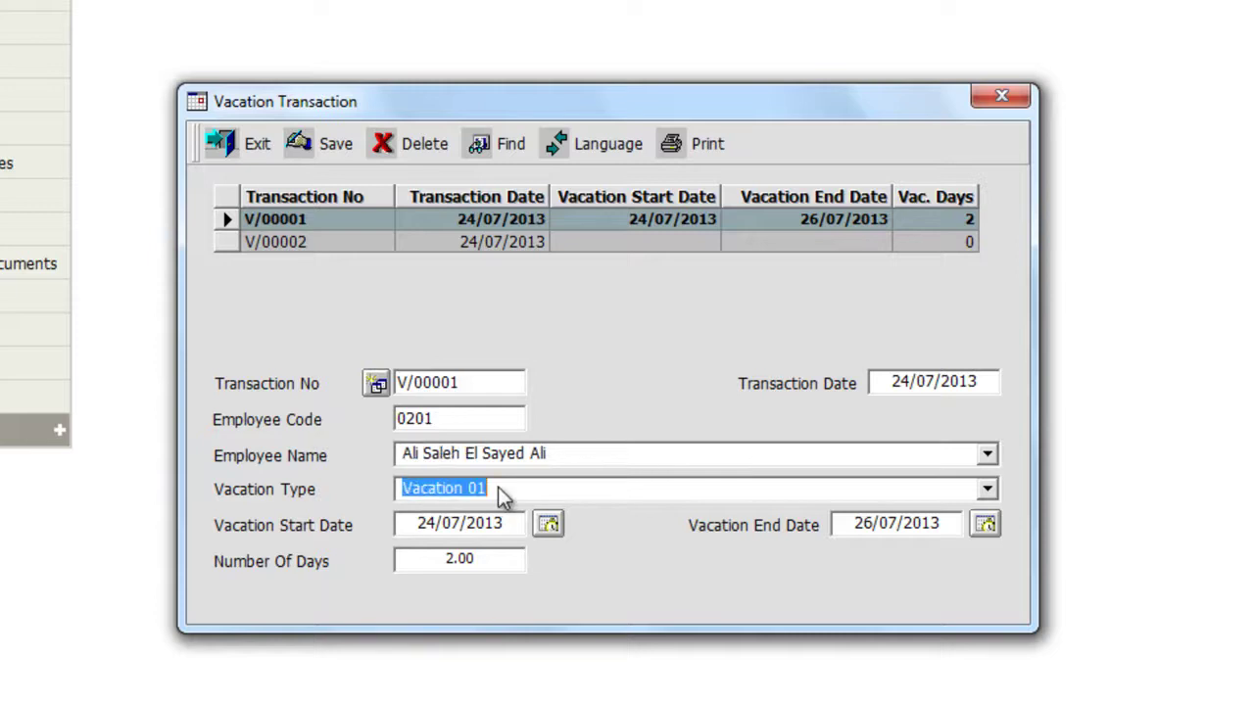
click(510, 524)
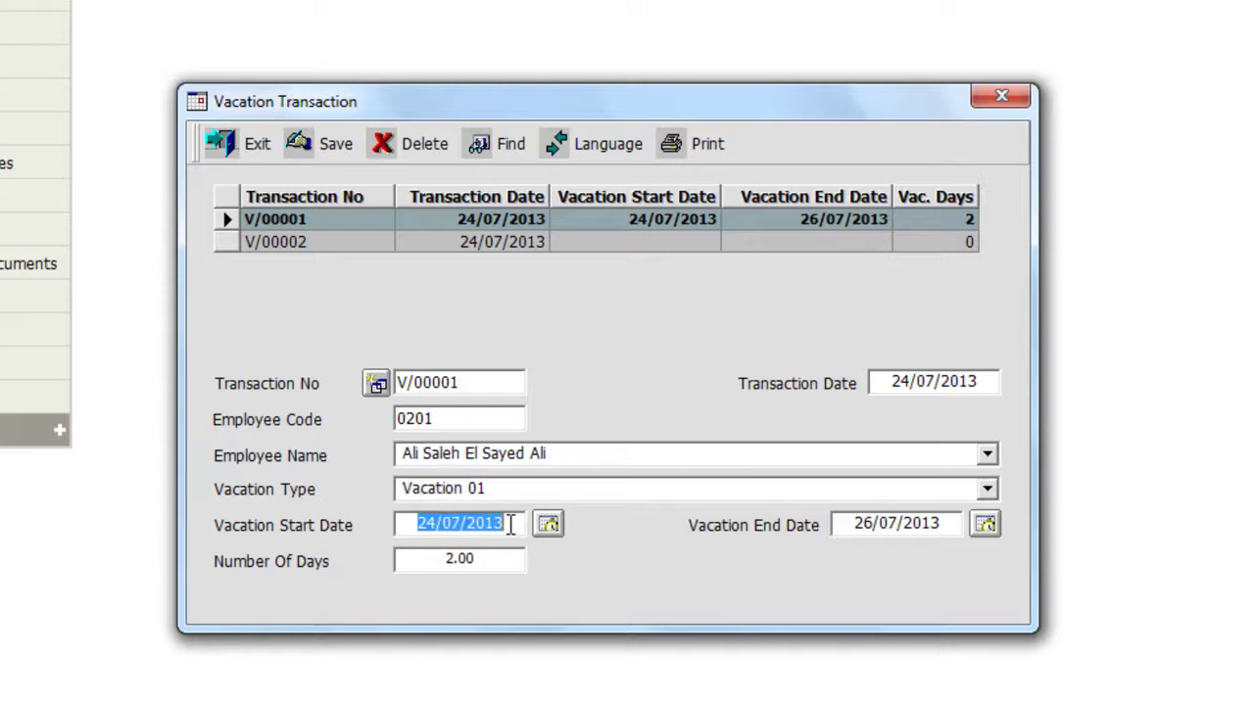
click(931, 524)
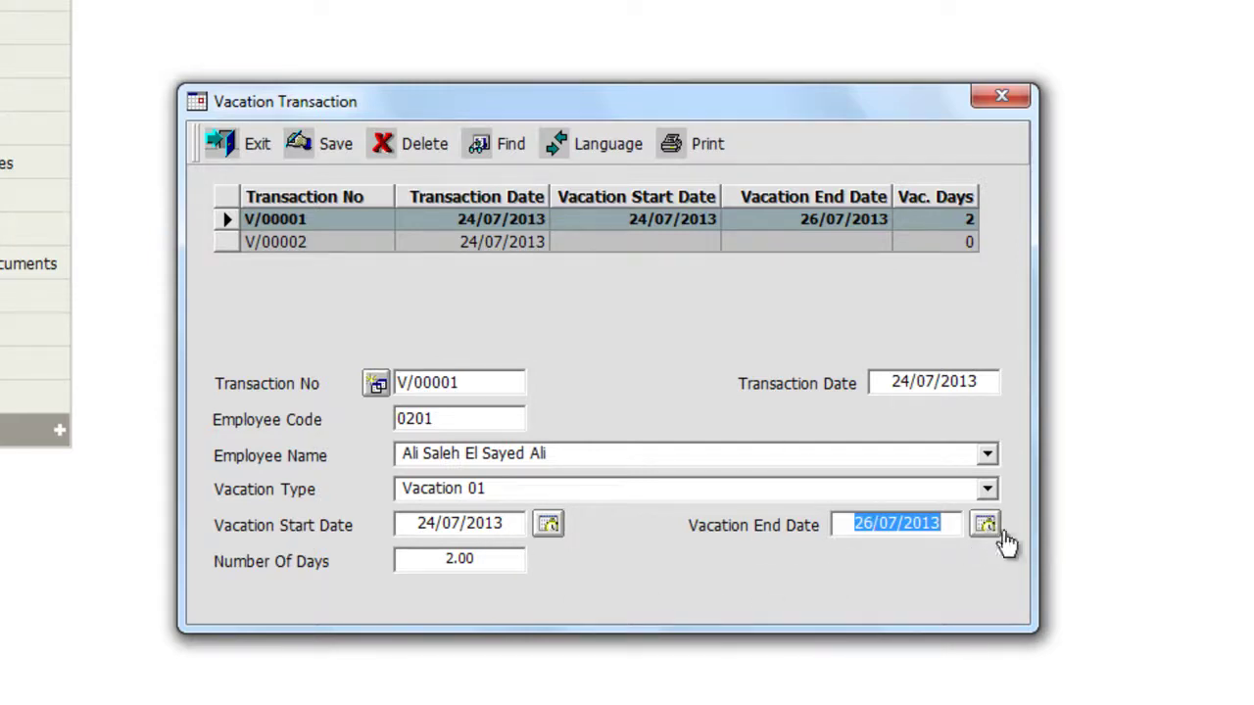
click(503, 559)
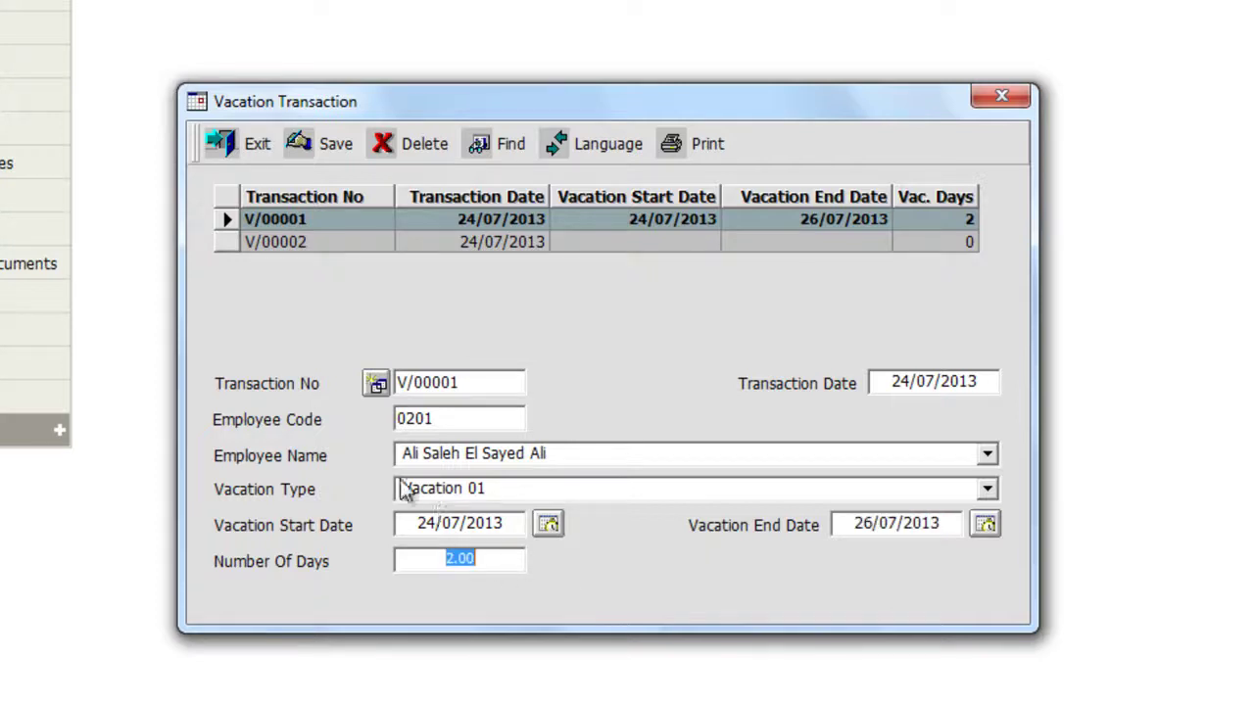
Step: Compare the vacation start date with the vacation end date, and close the Vacation Transaction form
drag(417, 522, 545, 529)
drag(854, 525, 954, 507)
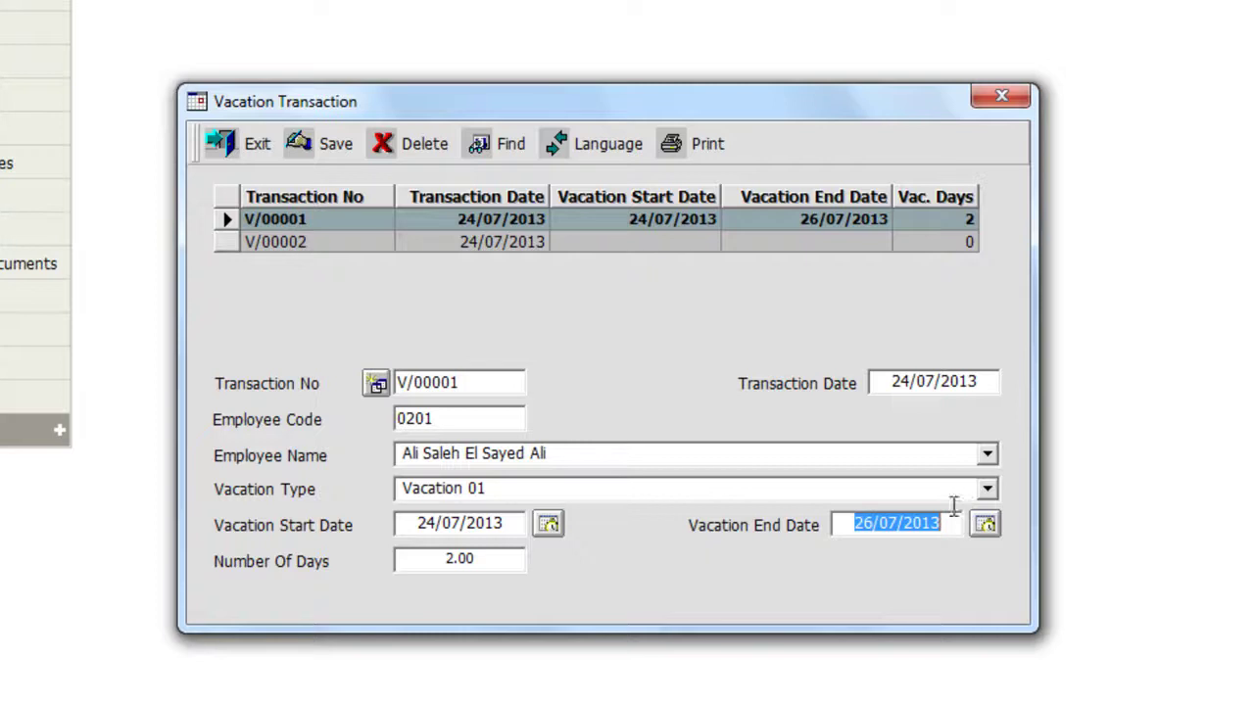
click(456, 523)
click(871, 521)
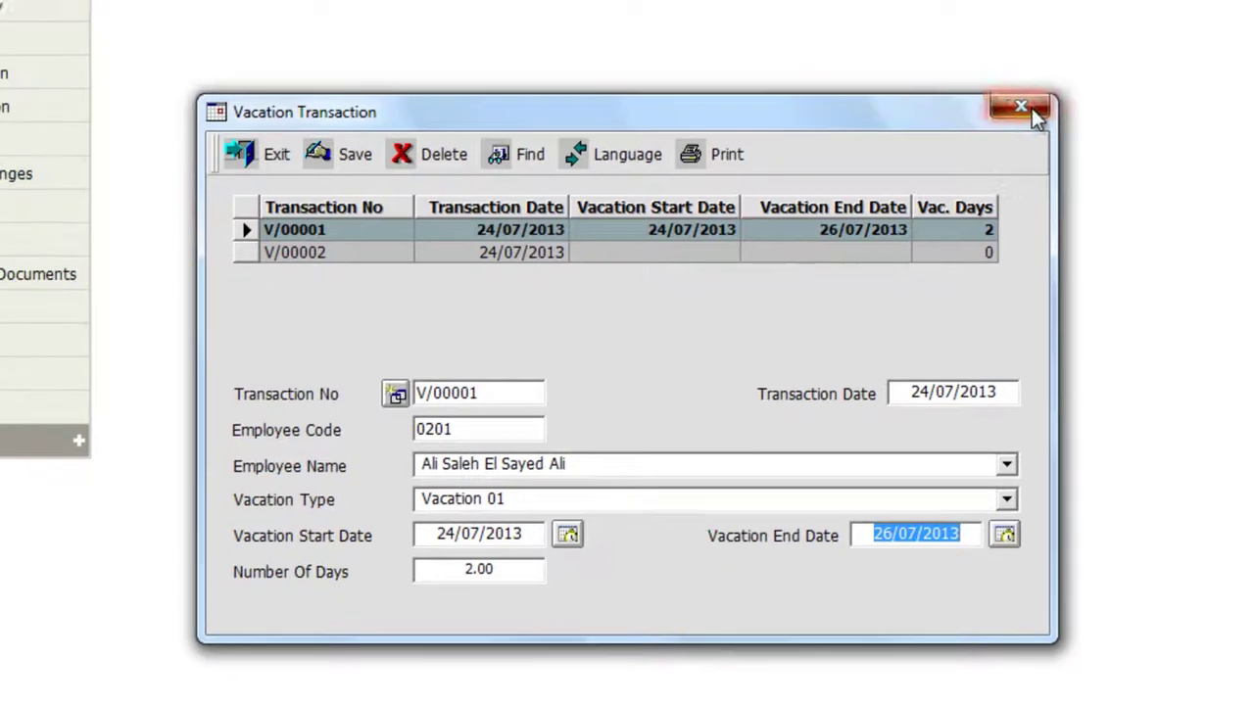
click(1001, 95)
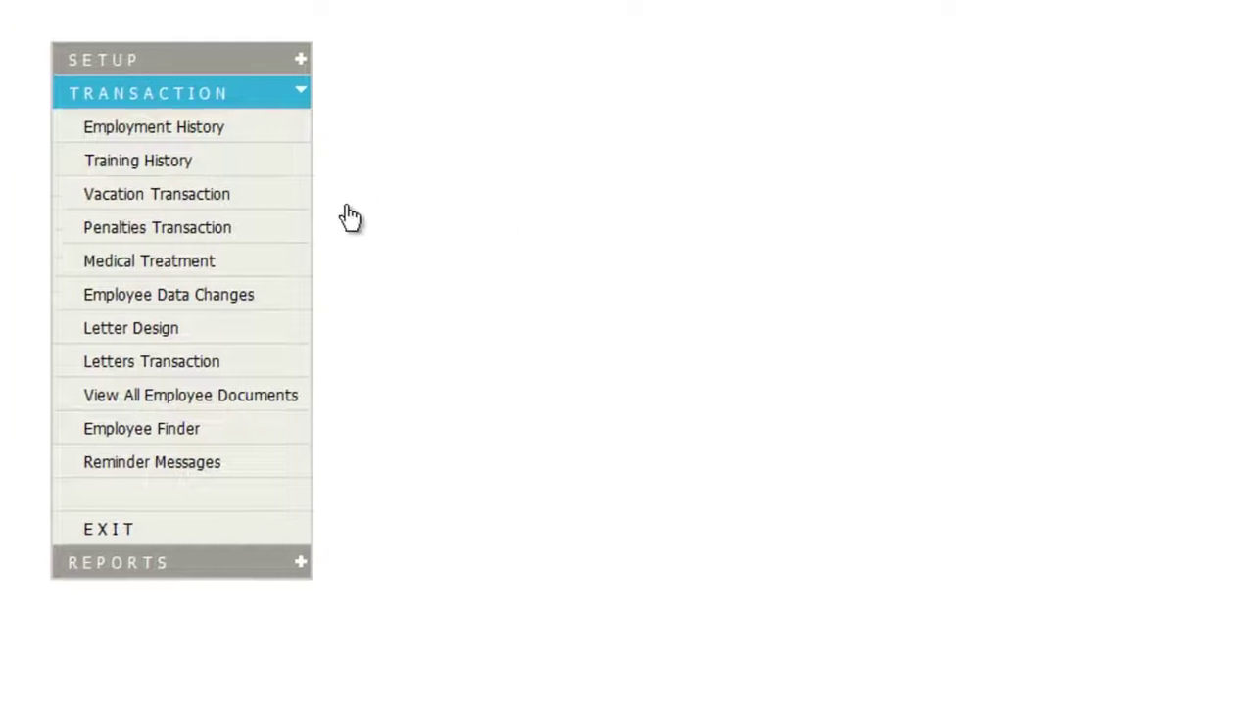
Step: Open Penalties Transaction, reposition the form, and review the first record's penalty description
click(239, 235)
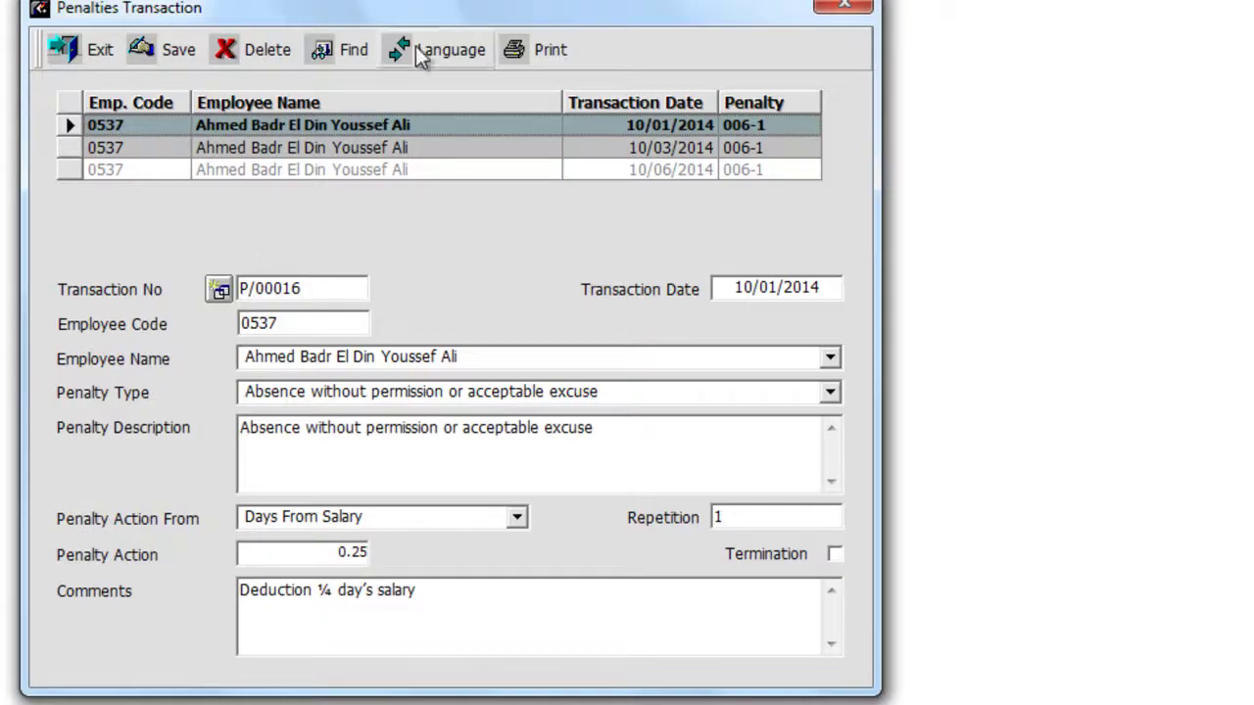
drag(425, 23, 771, 128)
drag(572, 67, 635, 69)
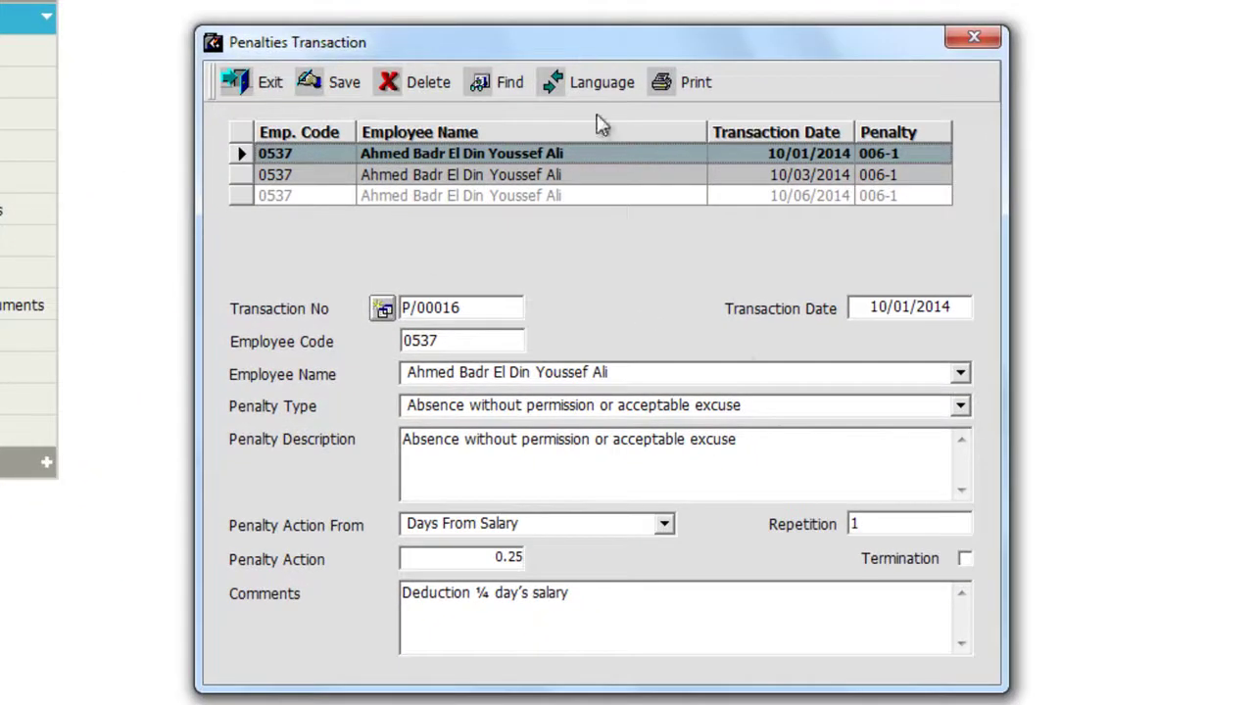
triple_click(771, 445)
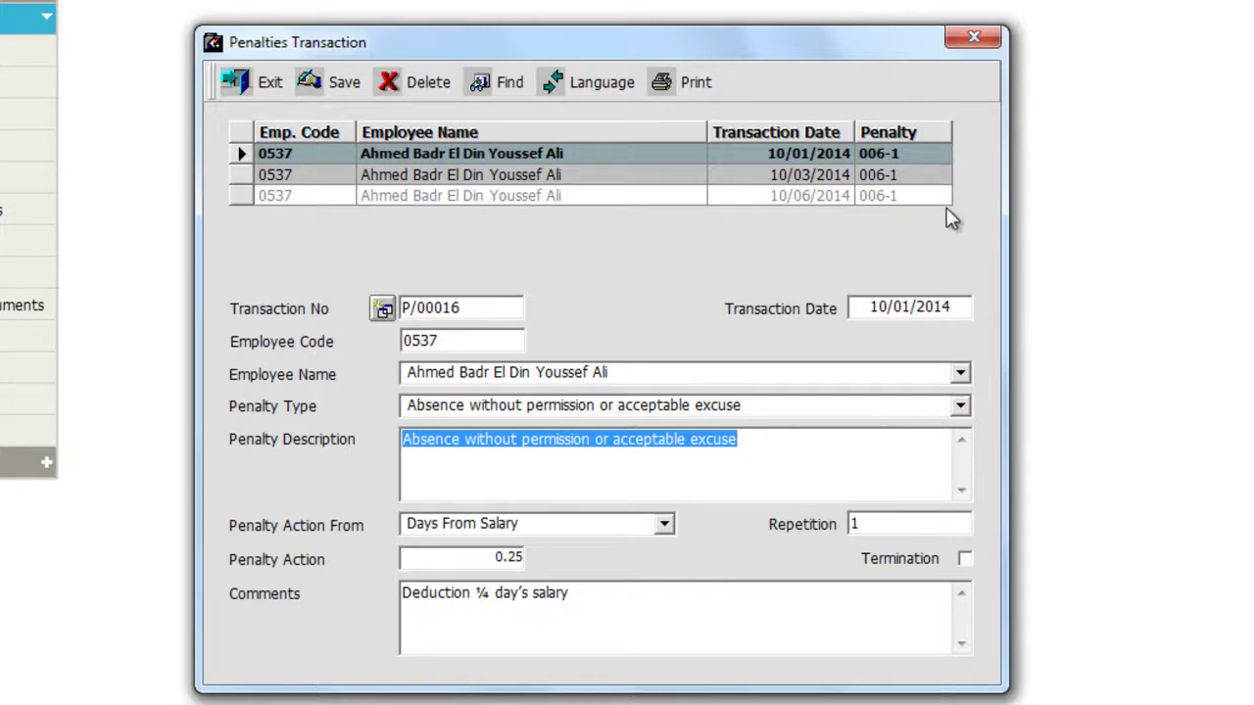
Step: Examine the second and third penalty records, checking the third one's description, transaction date and repetition
click(901, 176)
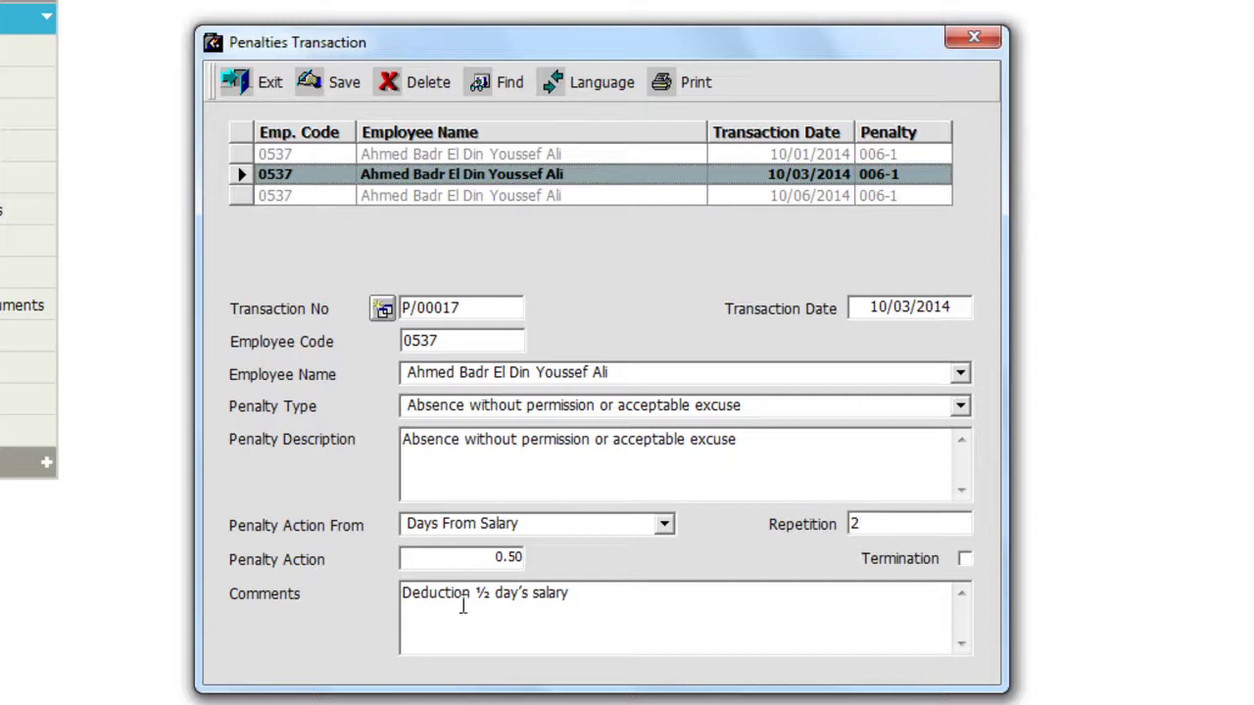
click(811, 197)
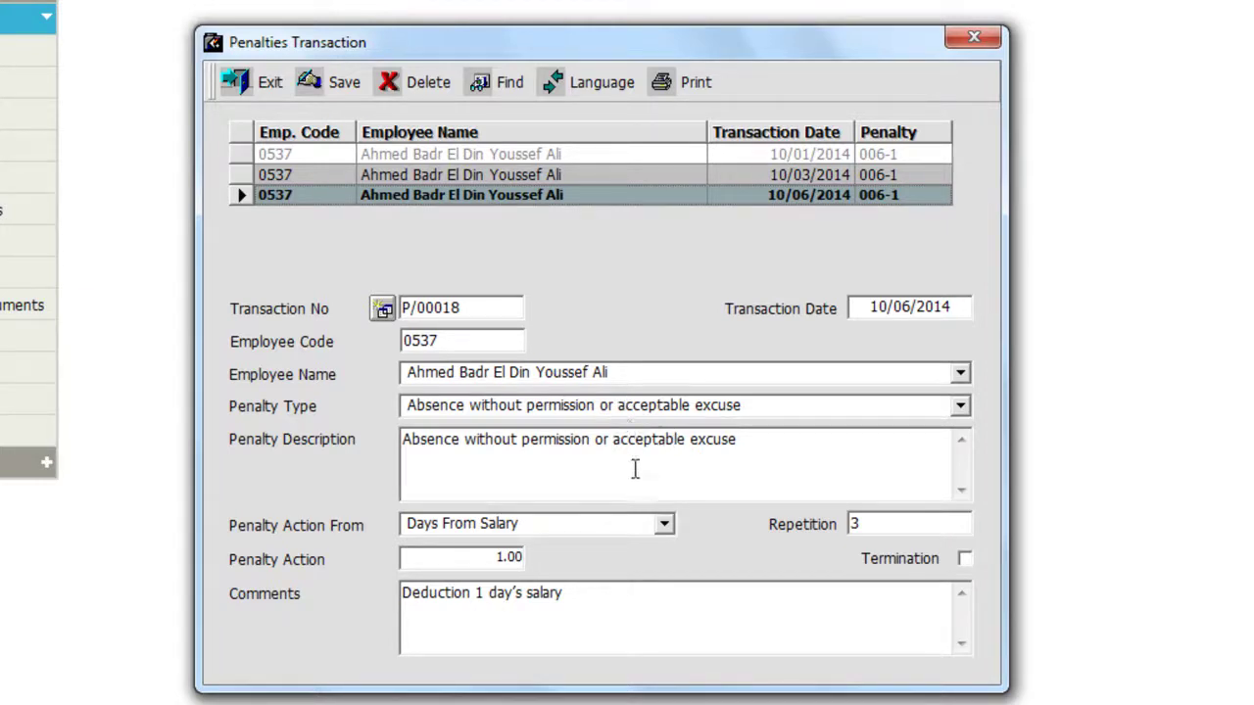
click(760, 443)
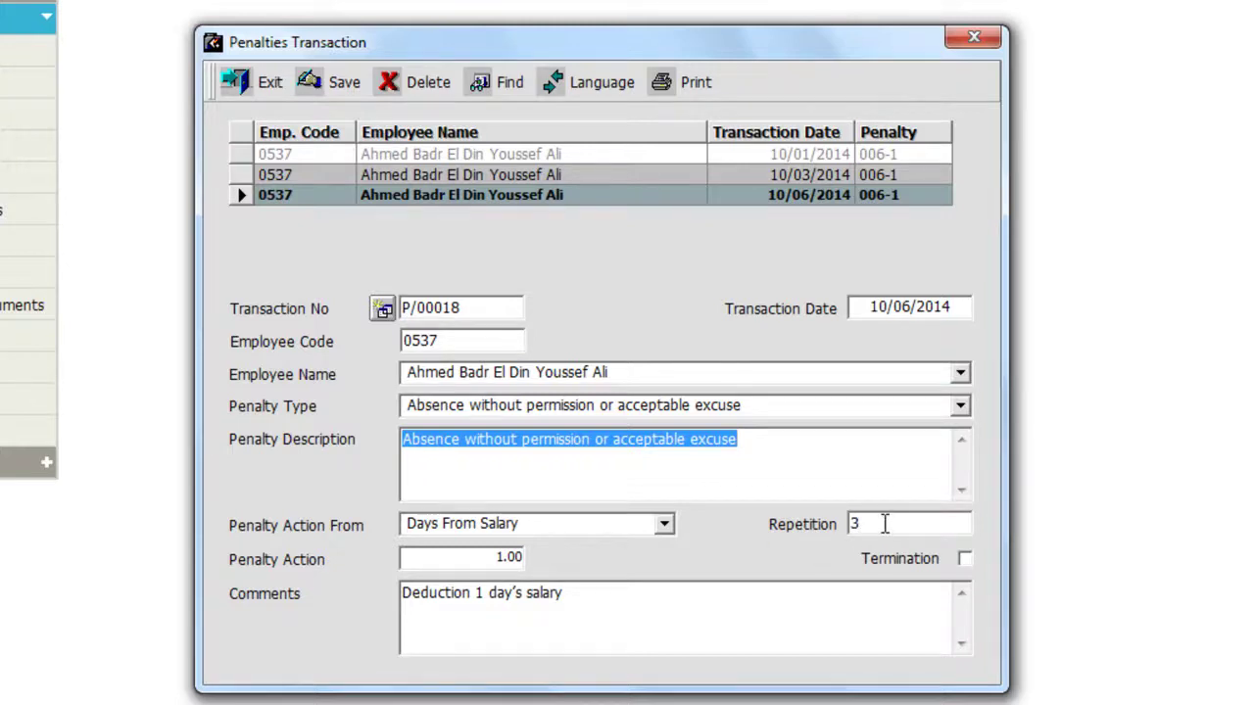
click(873, 310)
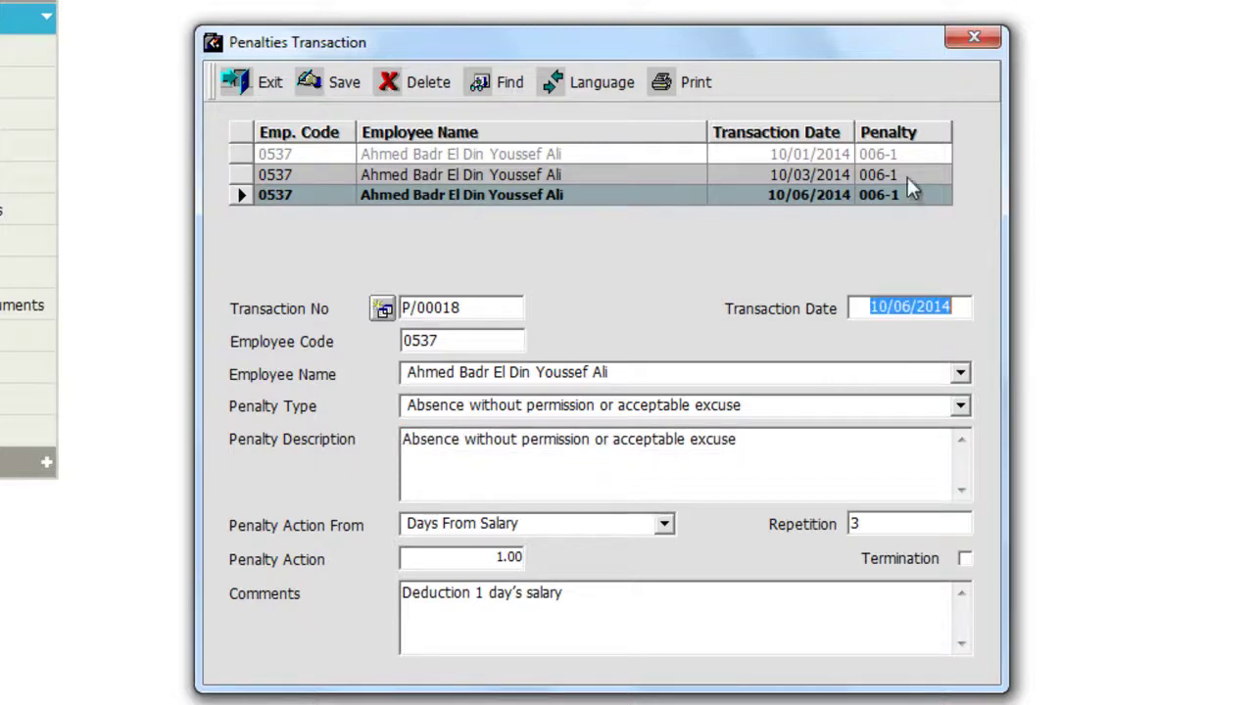
click(858, 524)
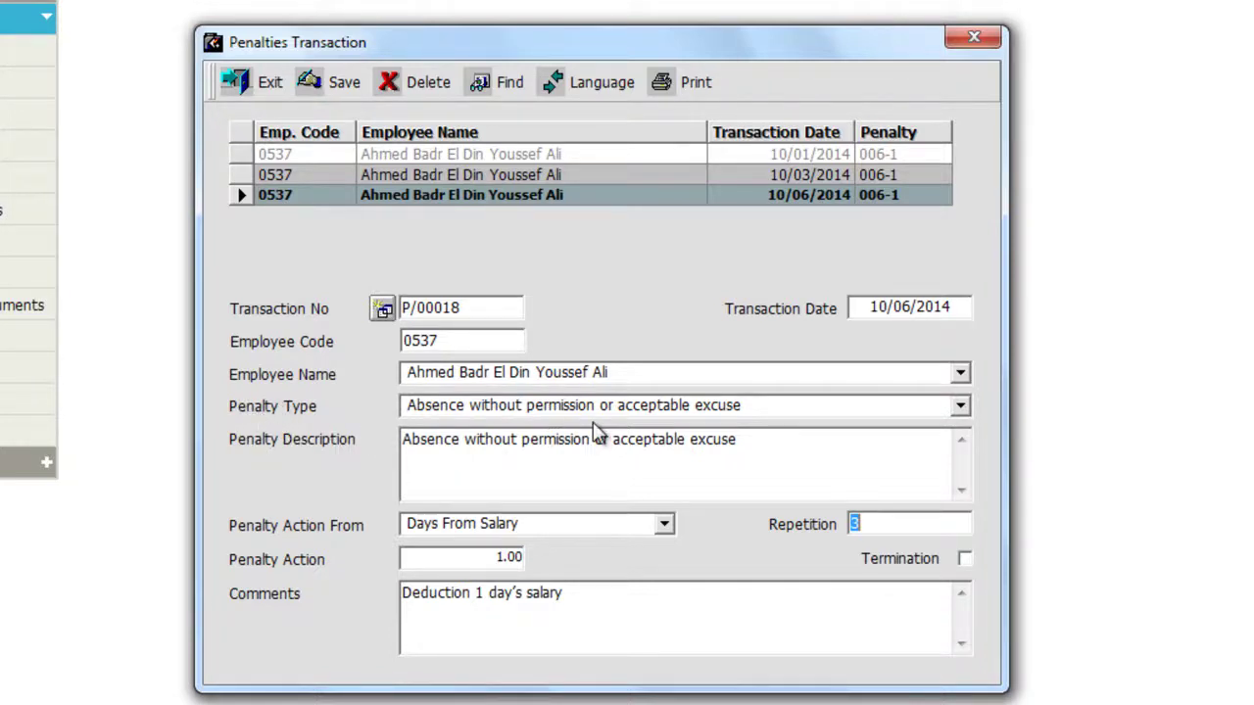
Step: Return to the first penalty record, check its penalty type and repetition, and close the Penalties Transaction form
click(923, 155)
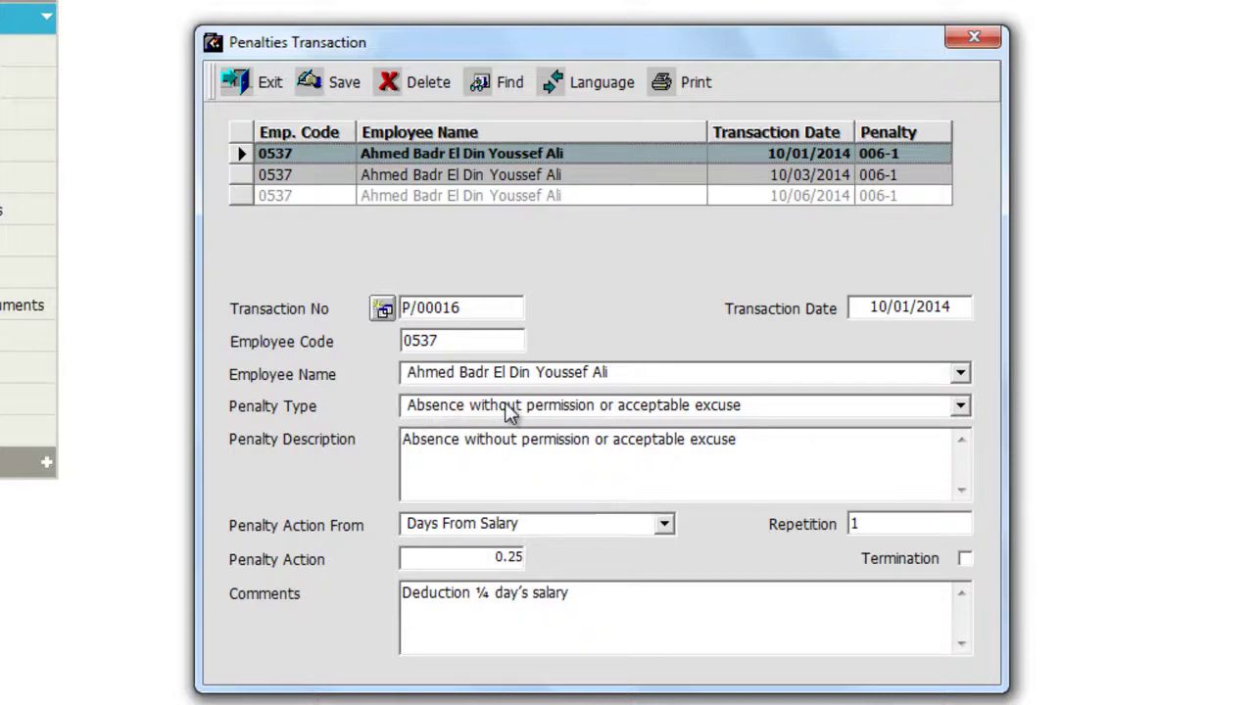
click(750, 403)
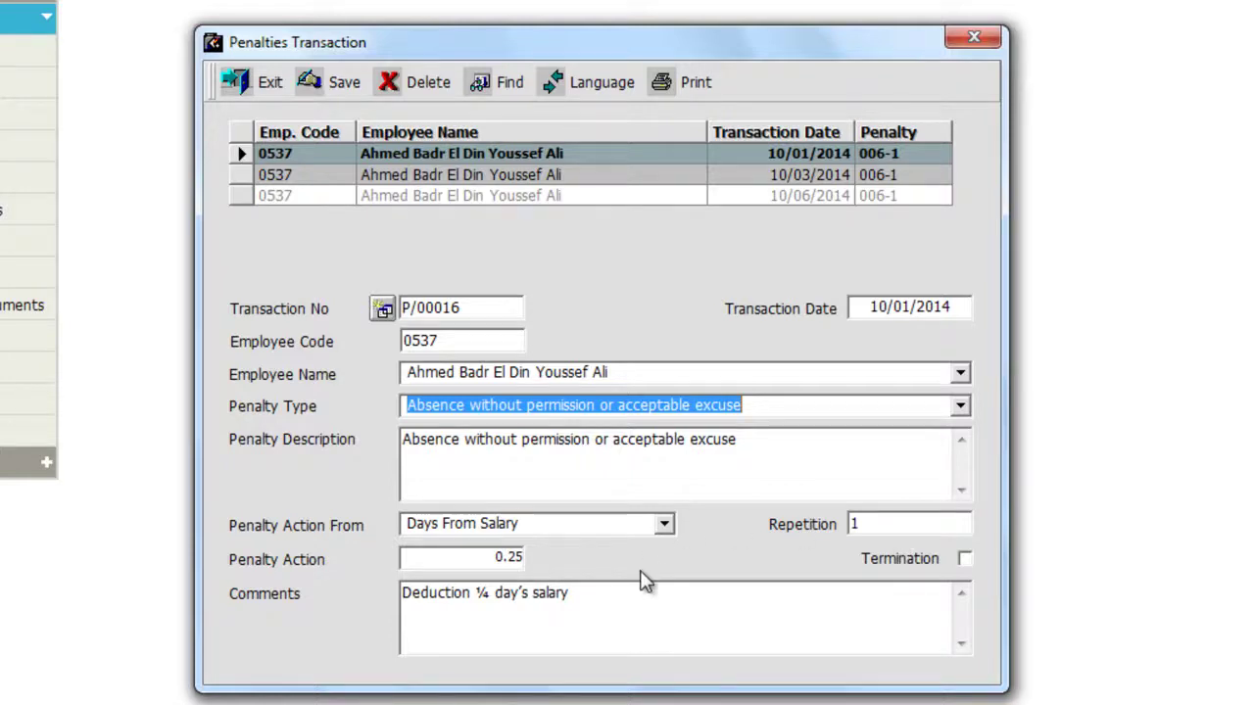
click(853, 524)
text(1)
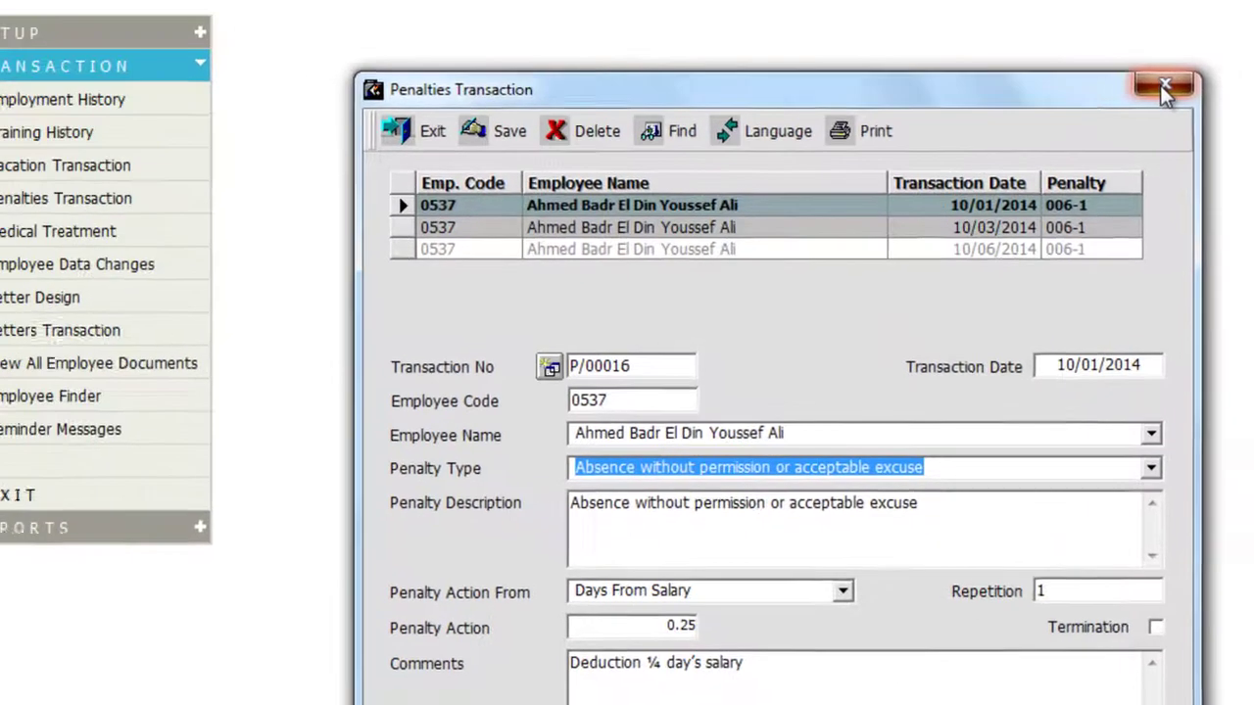
click(971, 42)
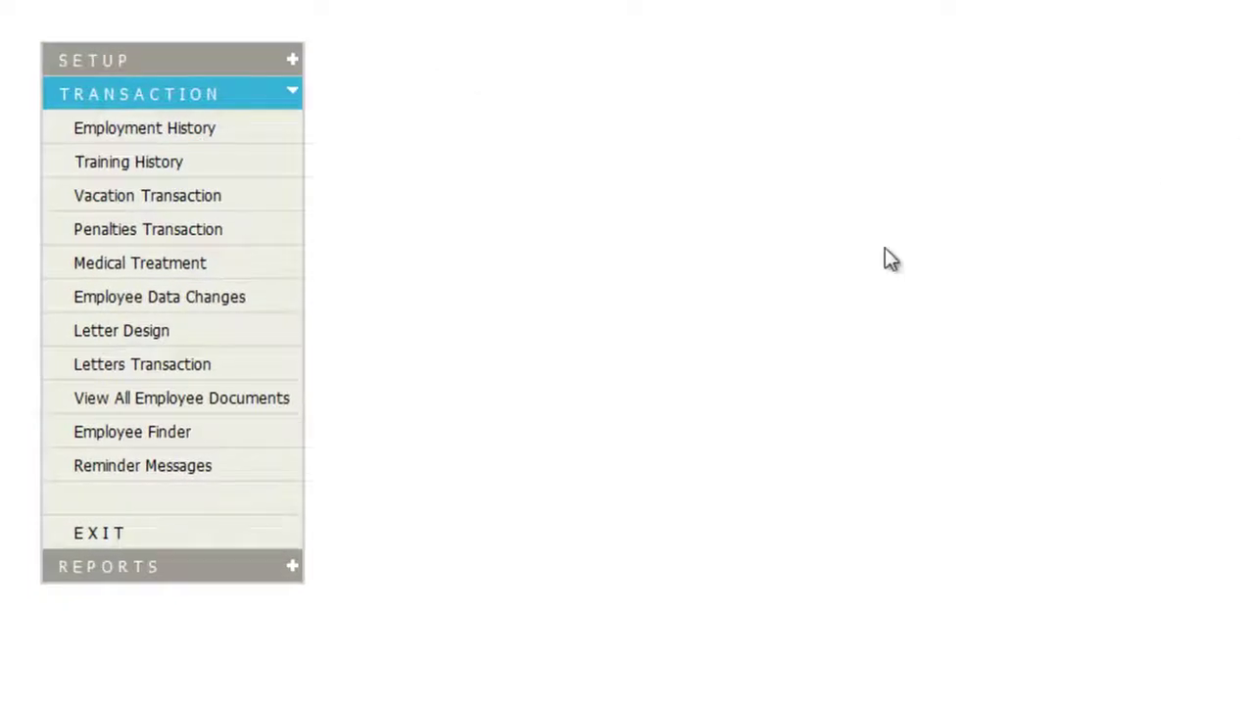
Step: Open Medical Treatment and review the record's employee name, sick leave start date and sick leave days
click(178, 260)
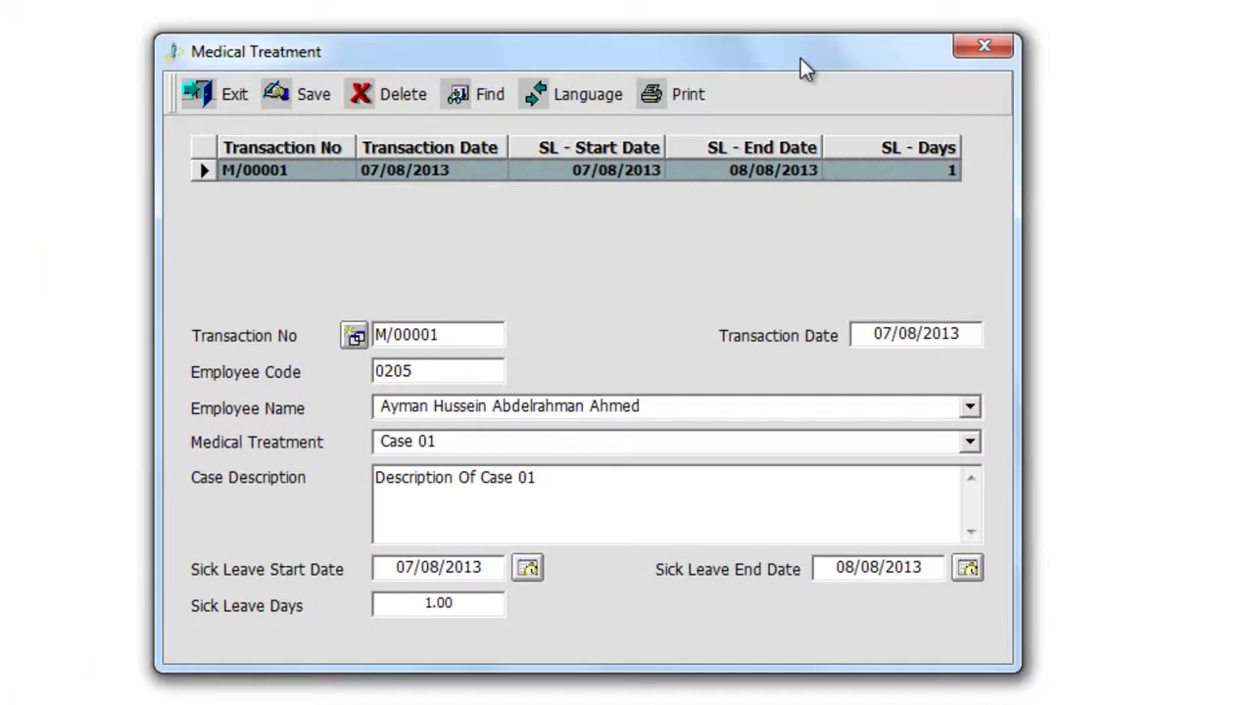
click(450, 414)
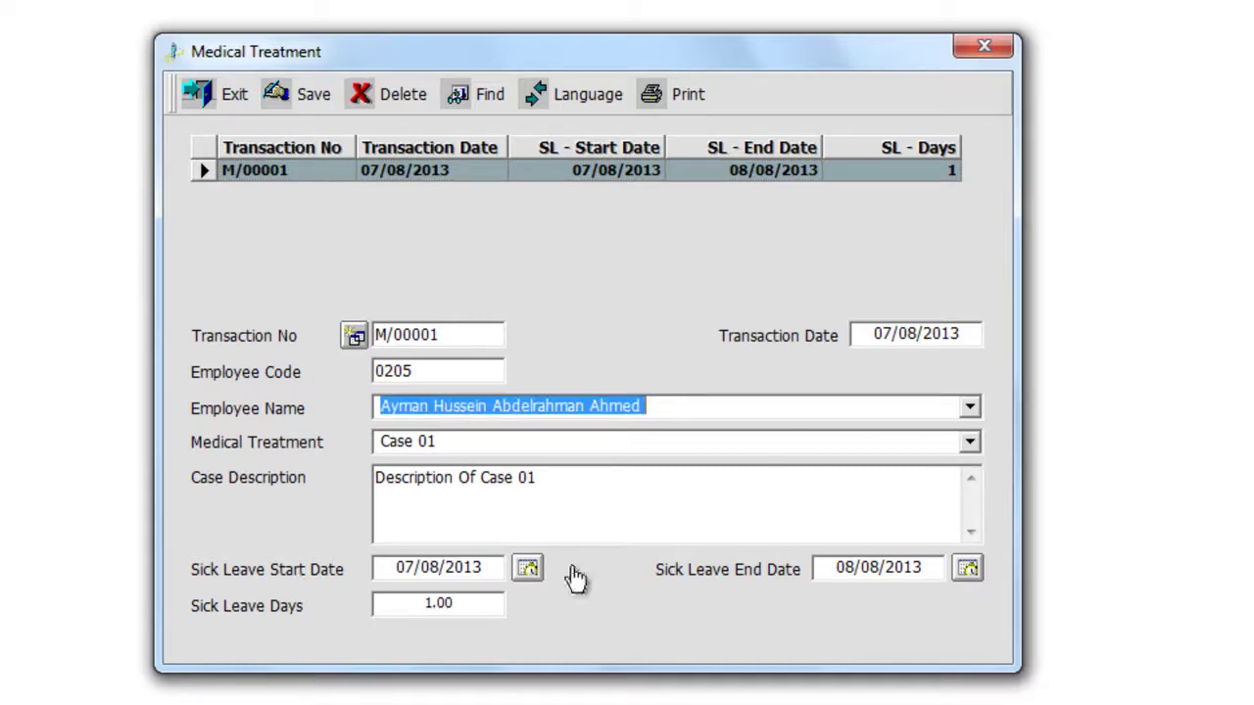
click(477, 565)
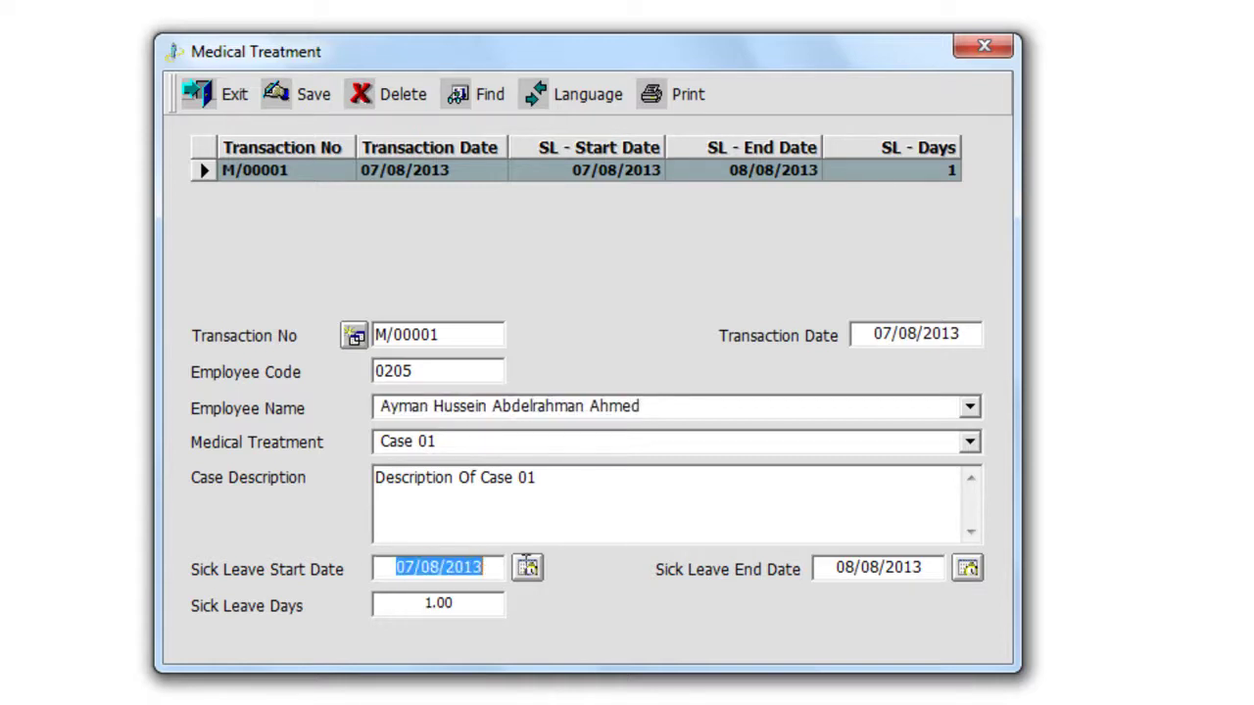
click(453, 609)
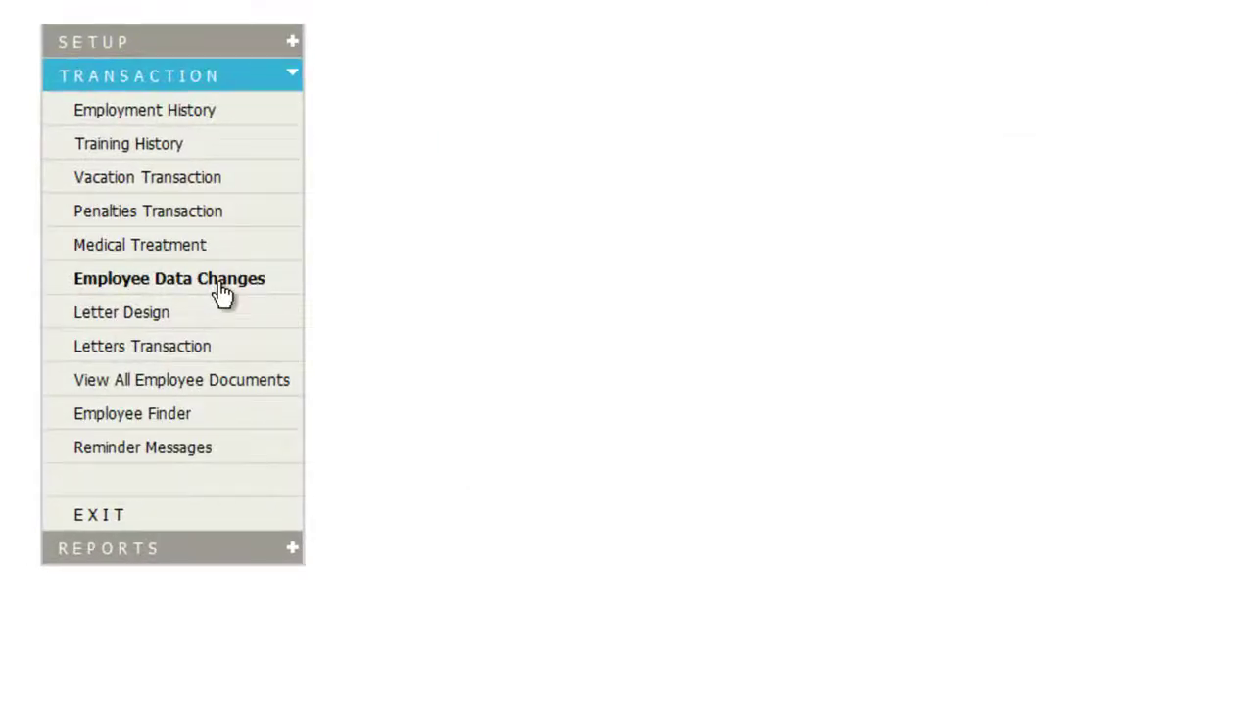
Step: Open Employee Data Changes, review the first record's department, sector and job, and close the form
click(215, 285)
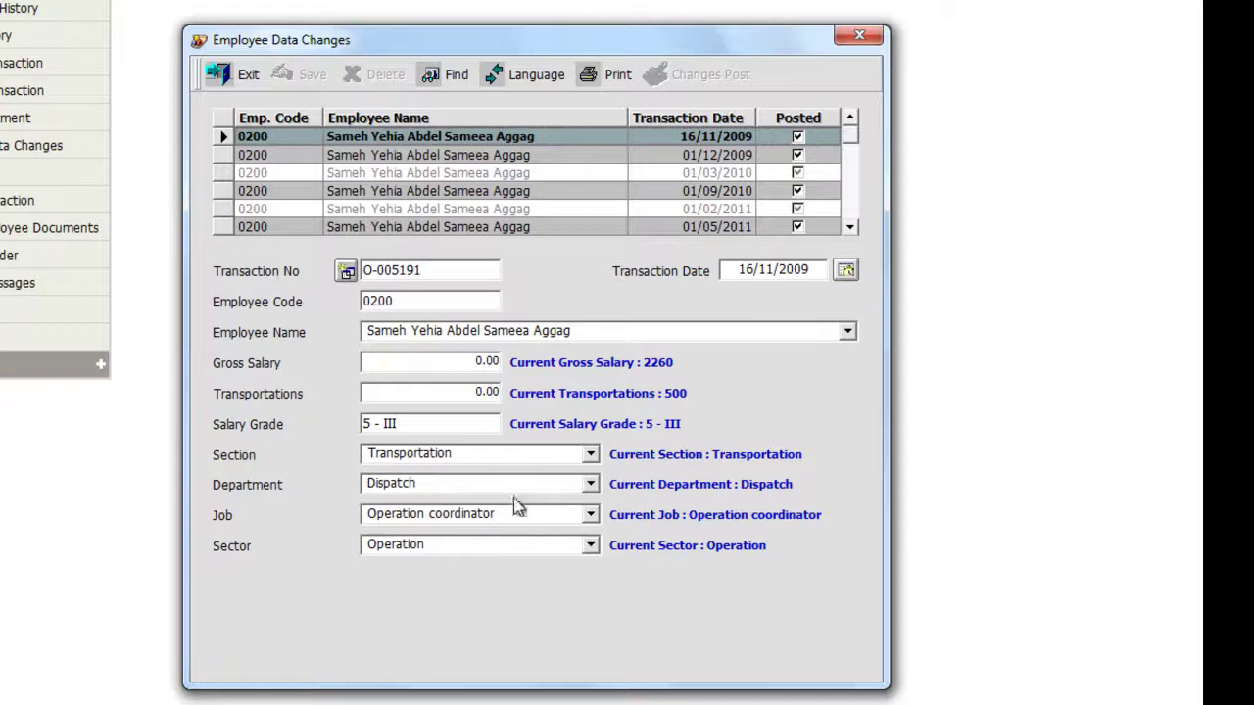
click(432, 487)
click(435, 549)
click(458, 519)
click(456, 483)
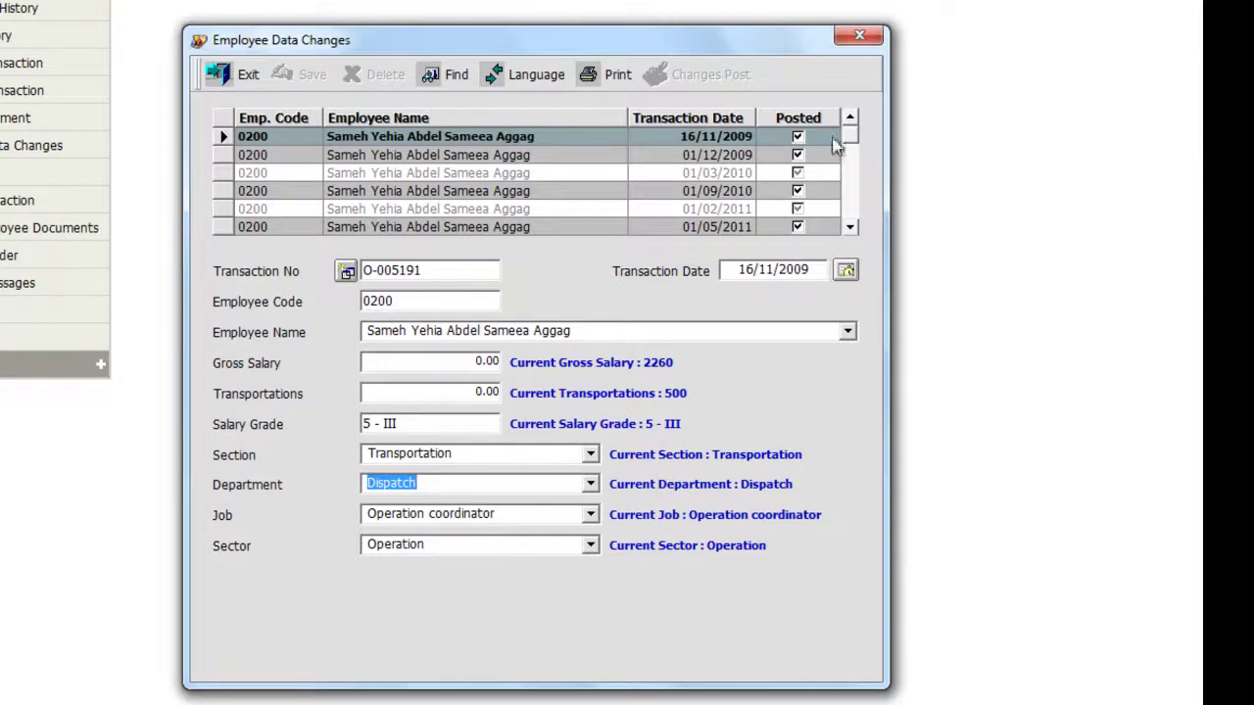
click(860, 39)
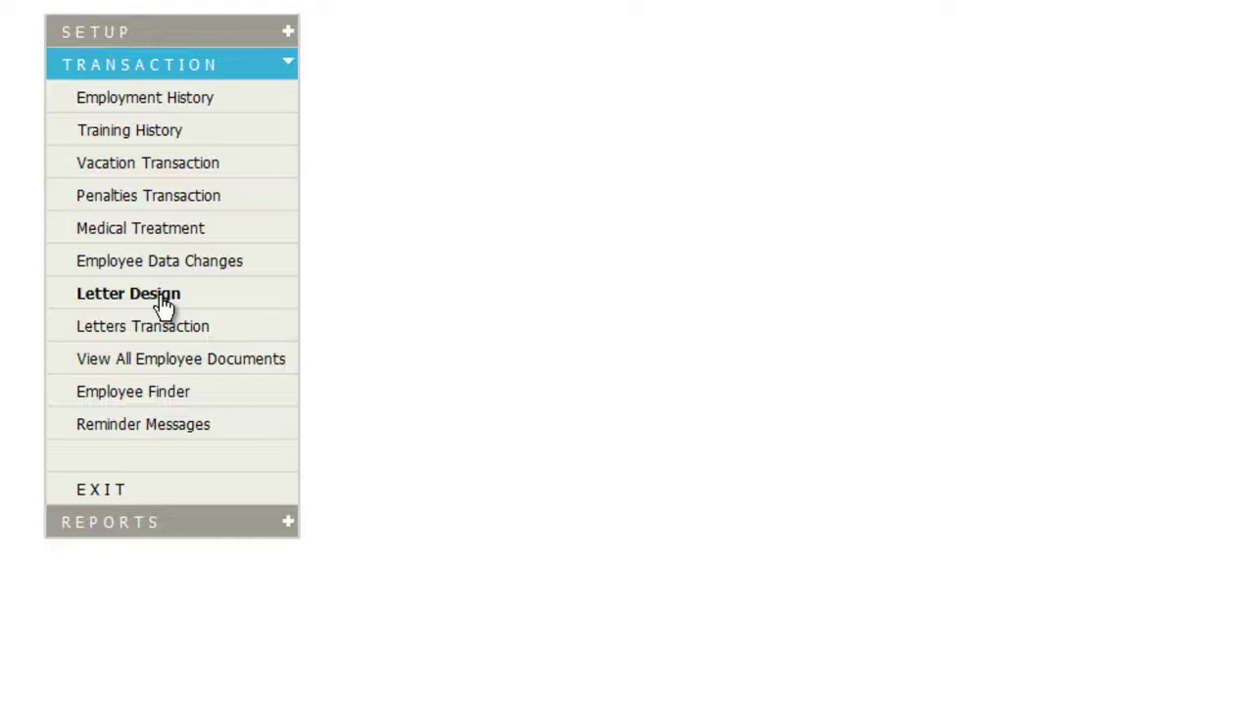
Step: Open Letter Design and examine the Embassy Letter's left header and the bracketed employee fields in its body
click(161, 306)
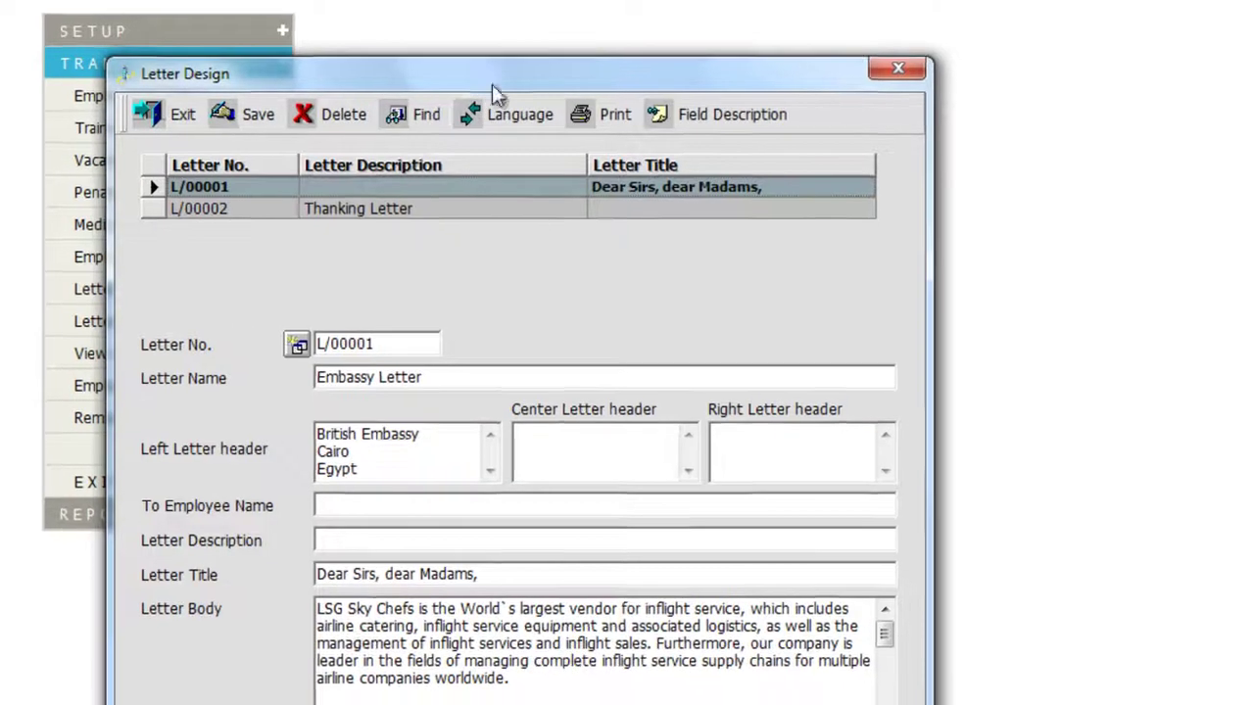
drag(516, 53, 577, 37)
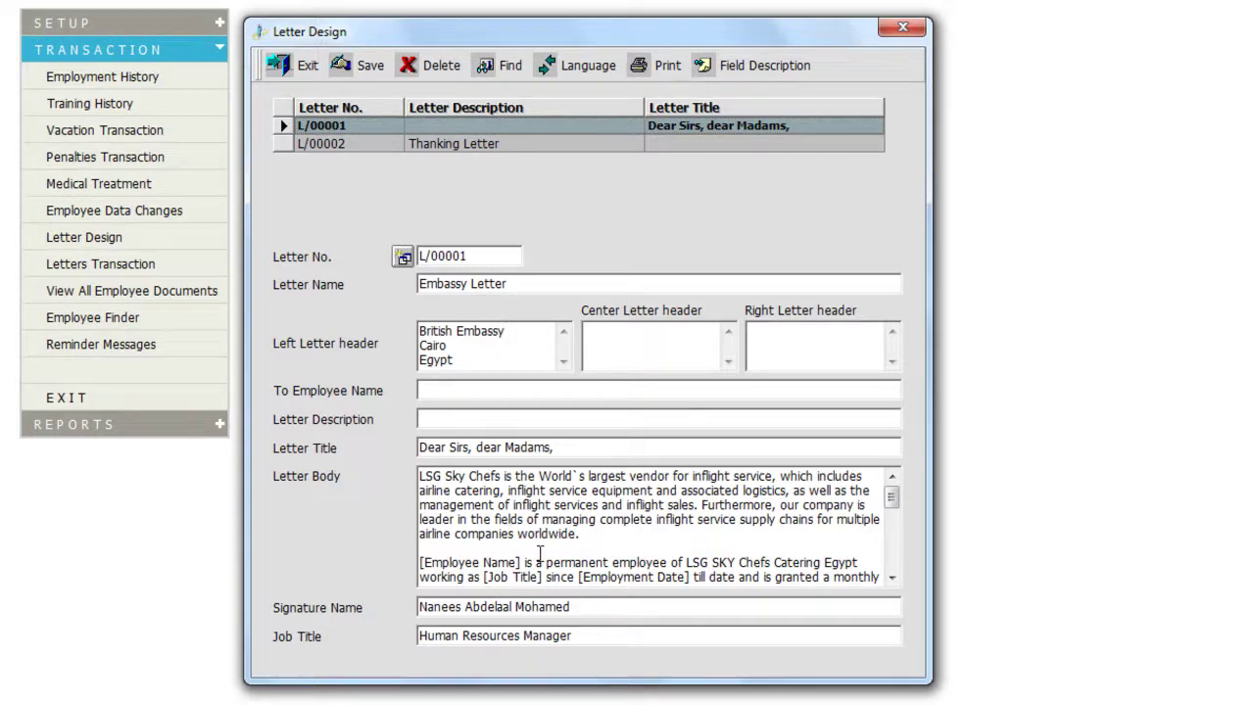
click(515, 336)
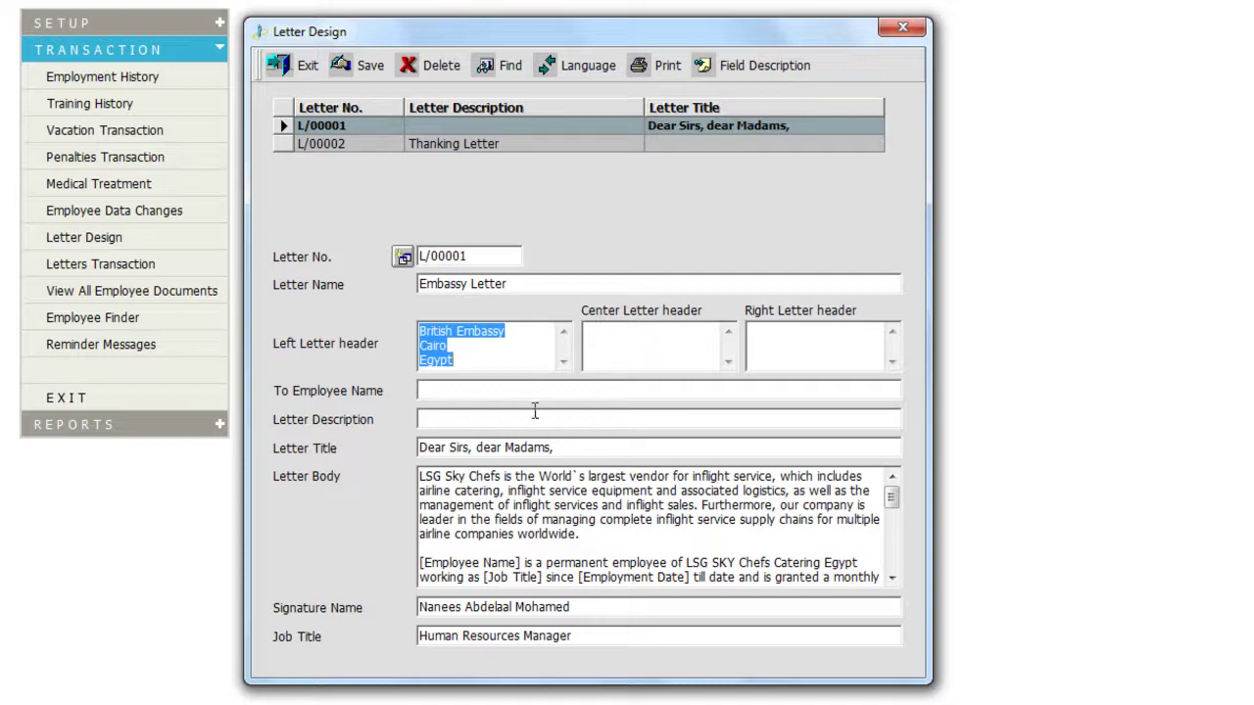
click(893, 579)
click(893, 579)
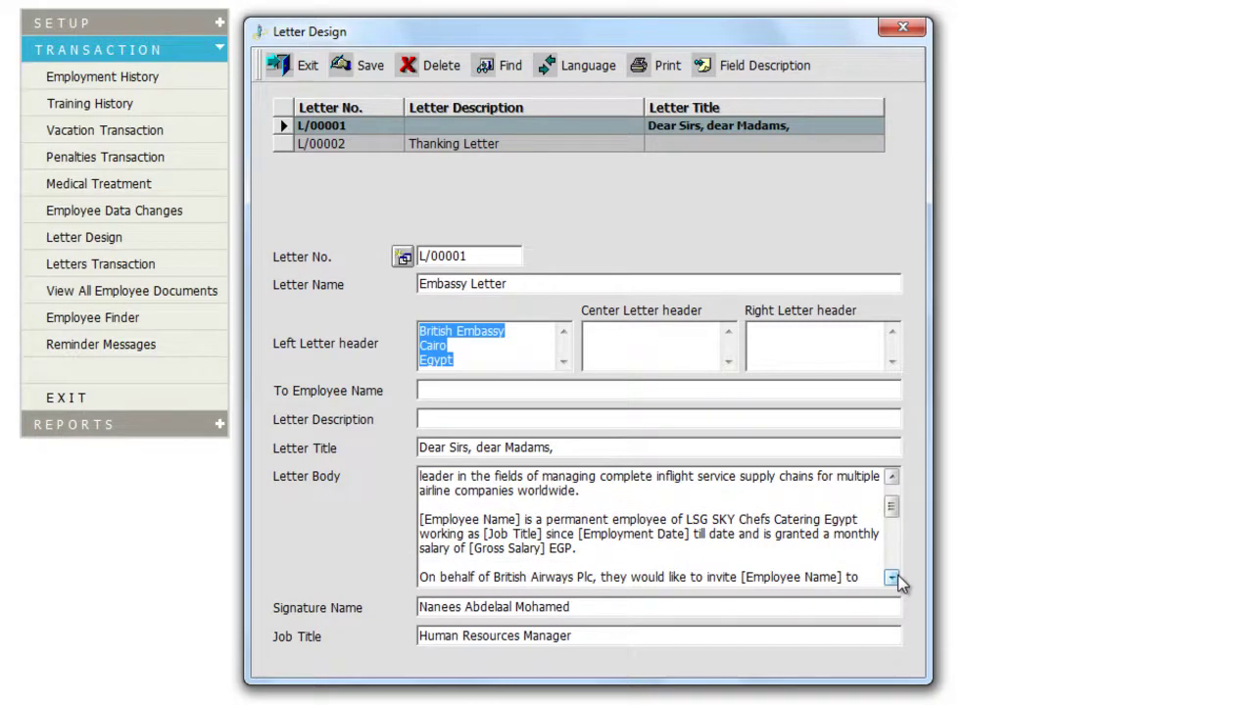
click(893, 579)
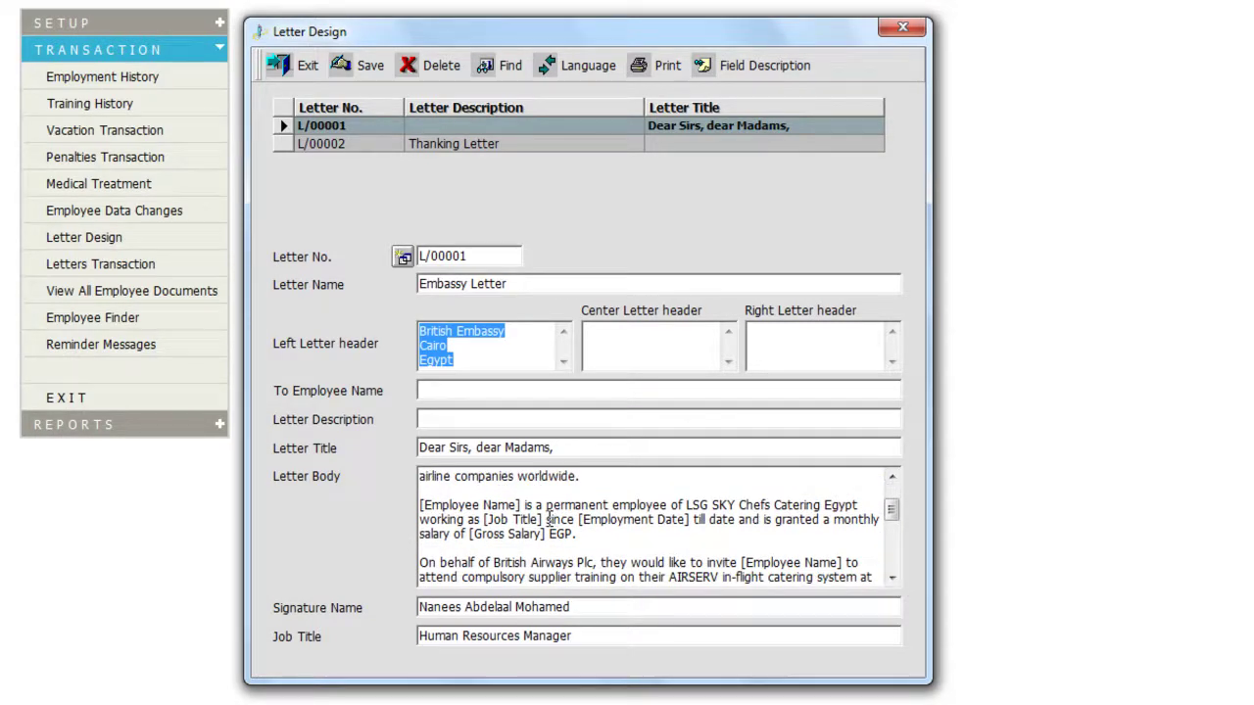
Step: Open the Field Description list, review the Employee Name, Job Title, Employment Date and Gross Salary placeholders, and close it
click(752, 77)
drag(614, 404, 723, 281)
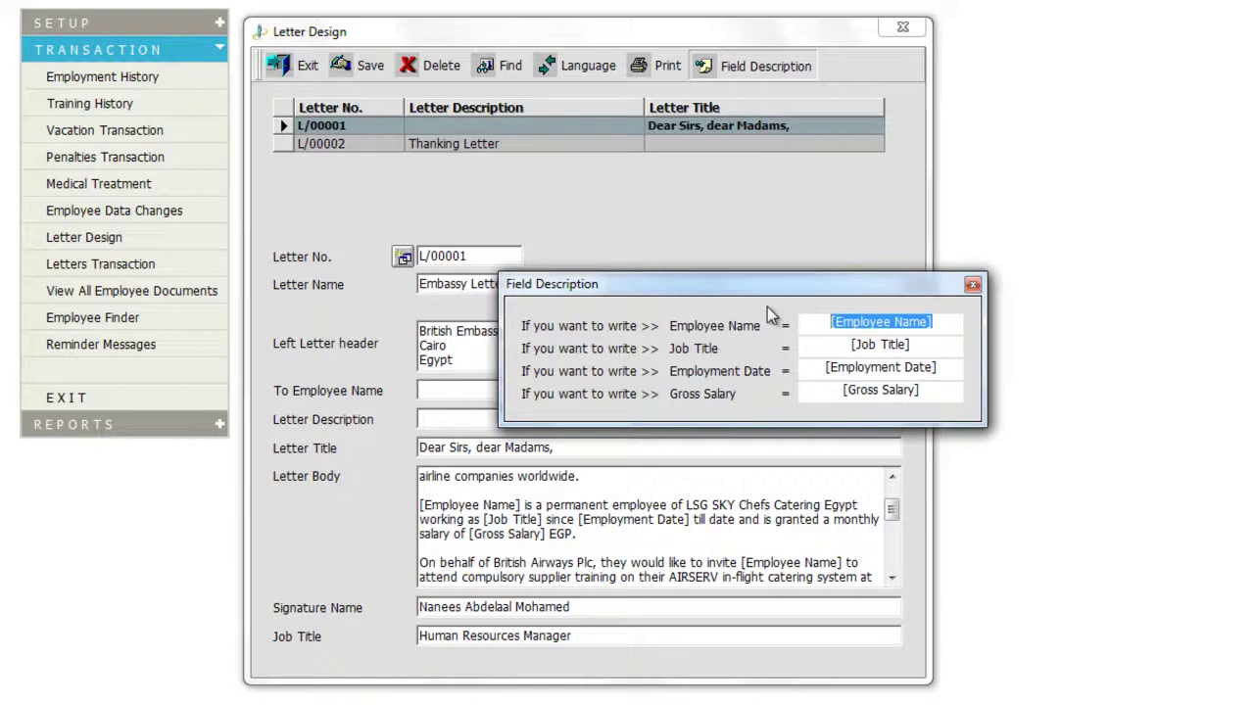
drag(937, 327, 827, 325)
click(862, 347)
drag(825, 348, 938, 343)
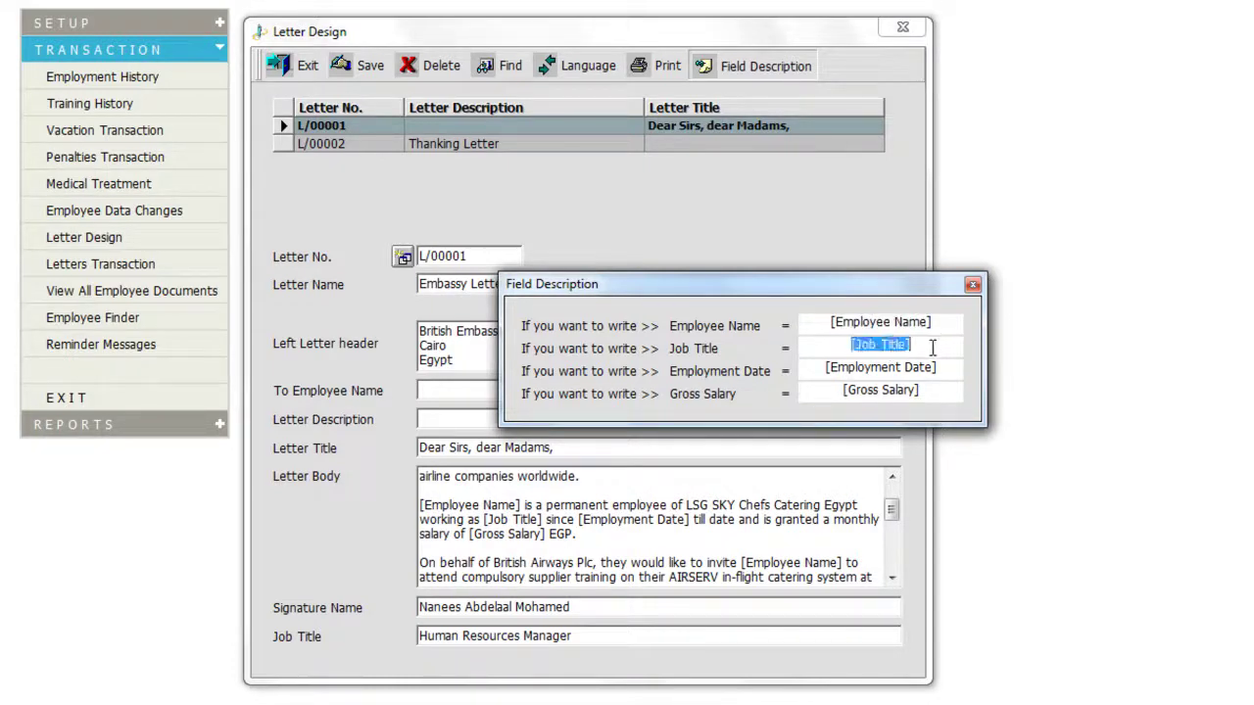
drag(826, 366, 937, 376)
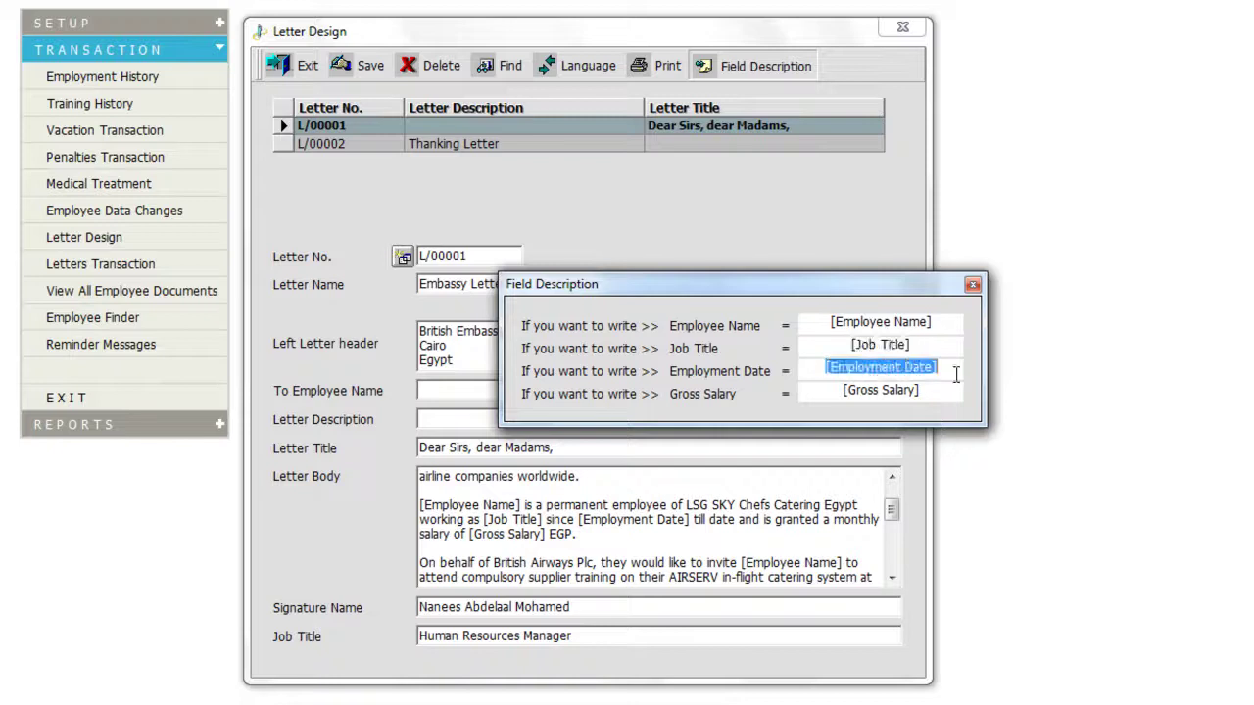
drag(842, 390, 931, 393)
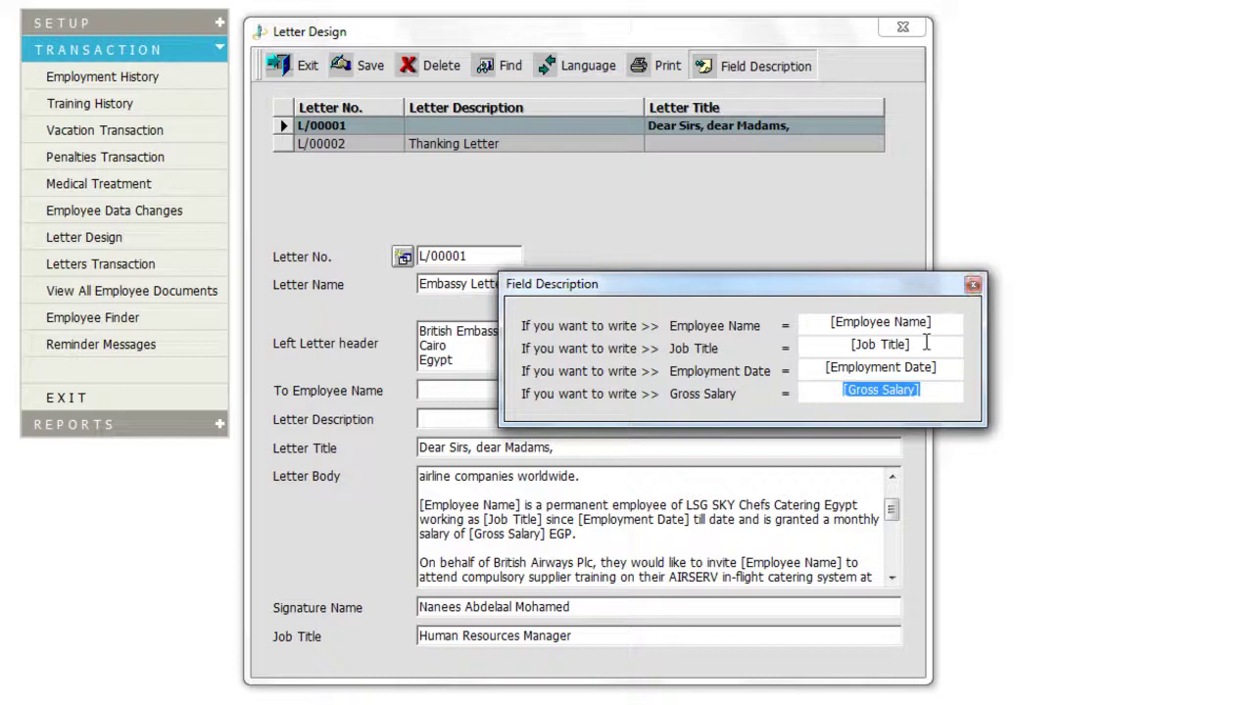
click(972, 284)
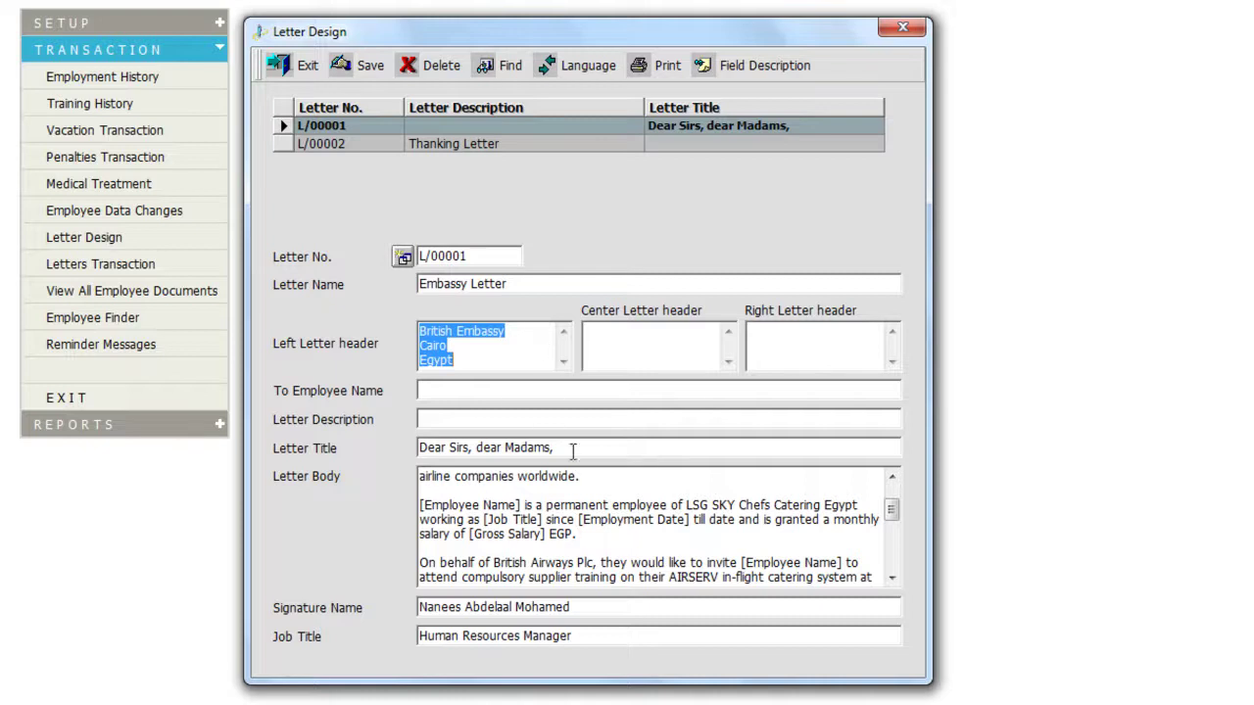
Step: Read the Embassy Letter's body from the gross salary sentence down to the paragraph about covered expenses
click(891, 578)
click(892, 578)
click(892, 578)
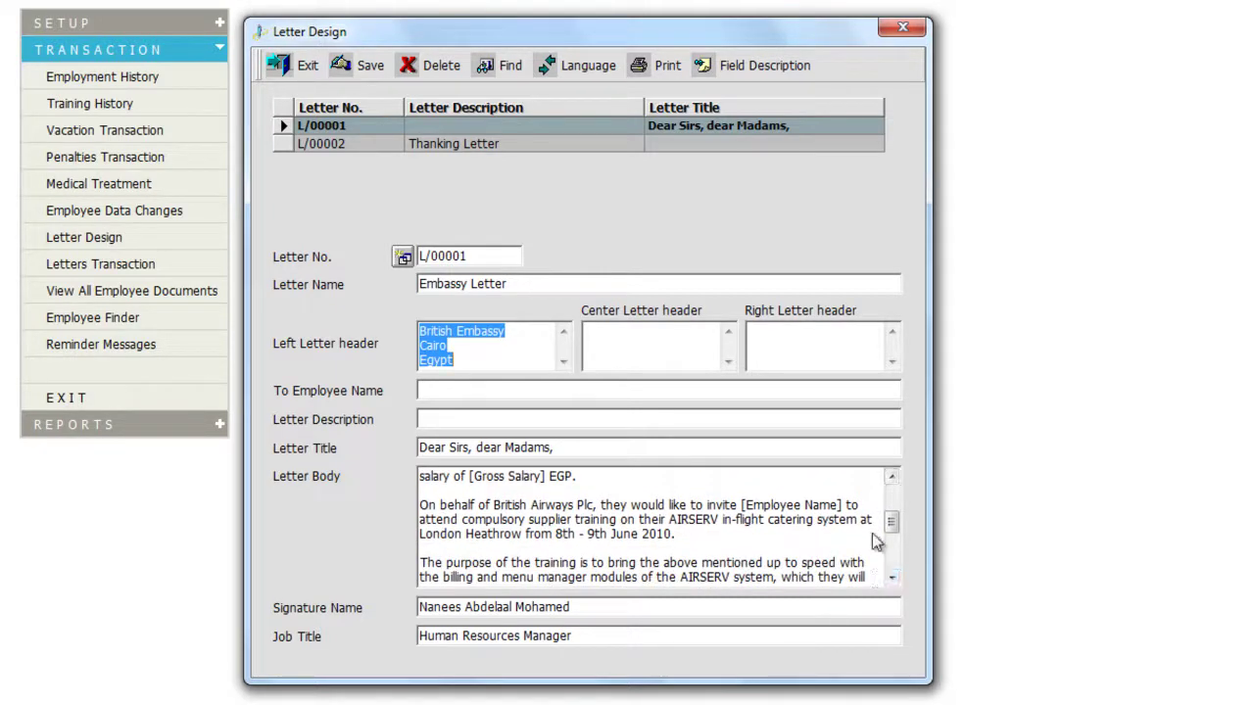
click(891, 578)
click(892, 578)
click(891, 578)
click(891, 578)
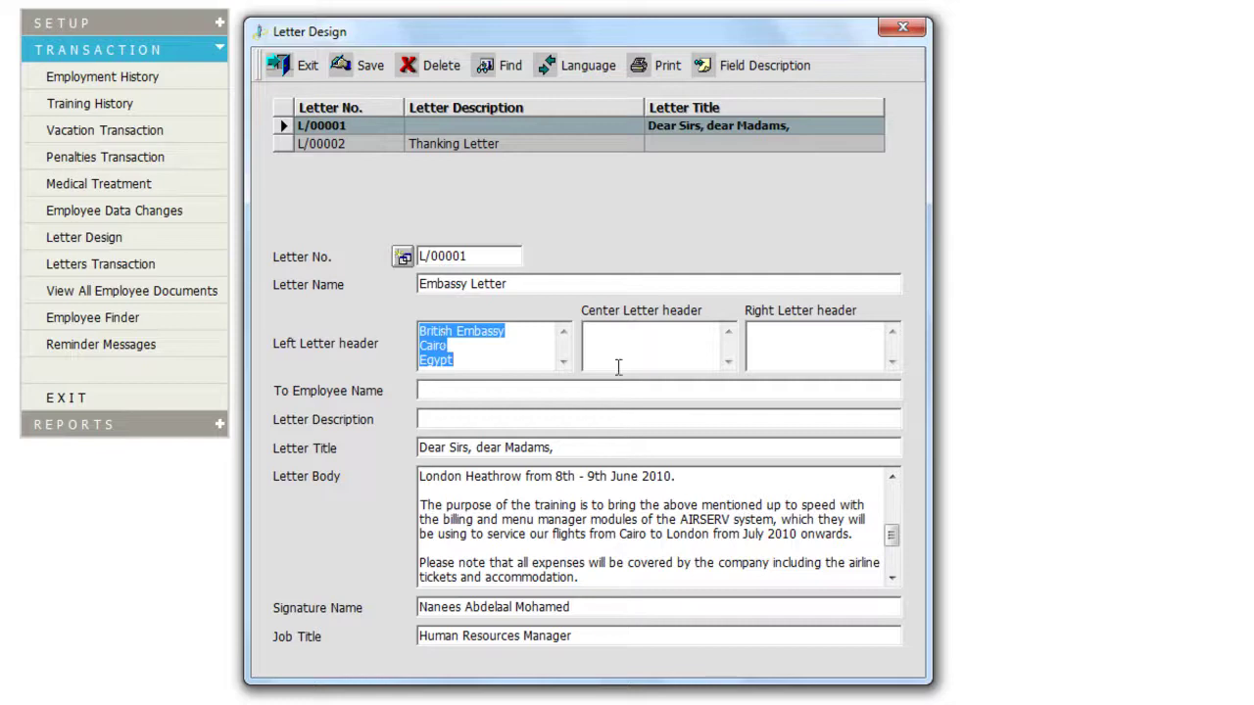
Step: Compare the Embassy Letter's left, center and right letter header boxes
click(634, 343)
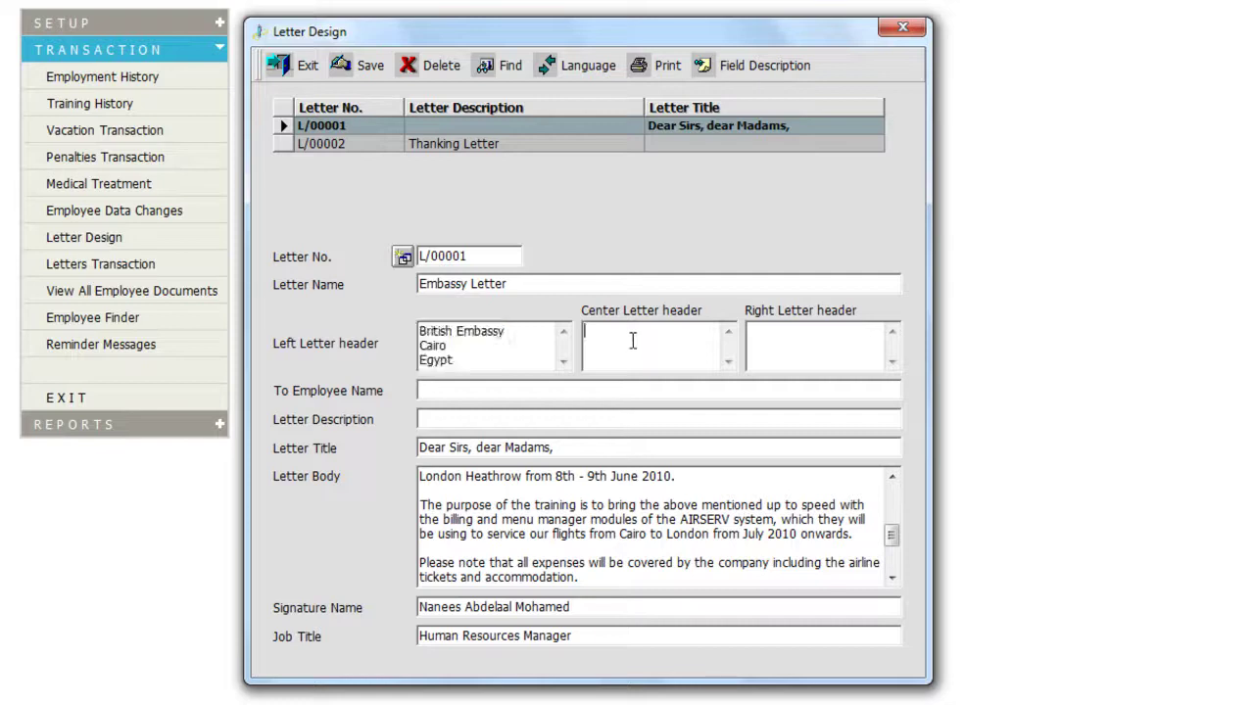
click(455, 339)
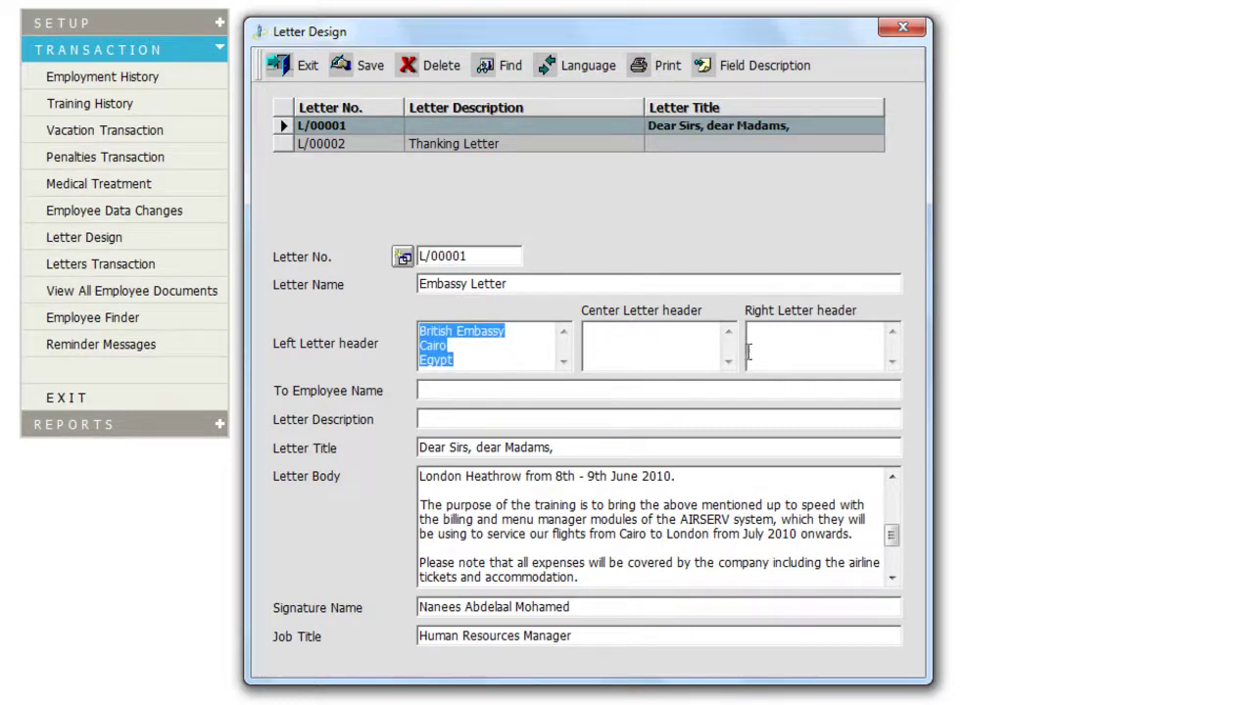
click(677, 346)
click(801, 336)
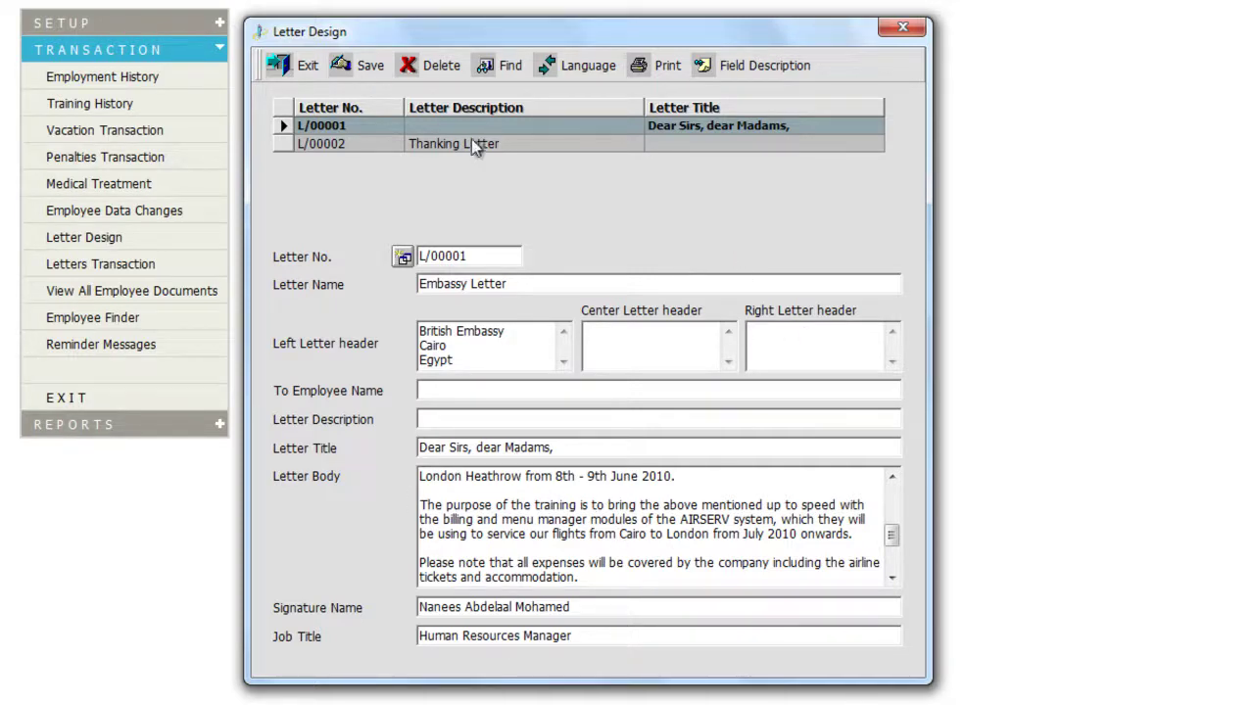
Step: Select the Thanking Letter record and examine its To Employee Name placeholder and full letter body
click(446, 149)
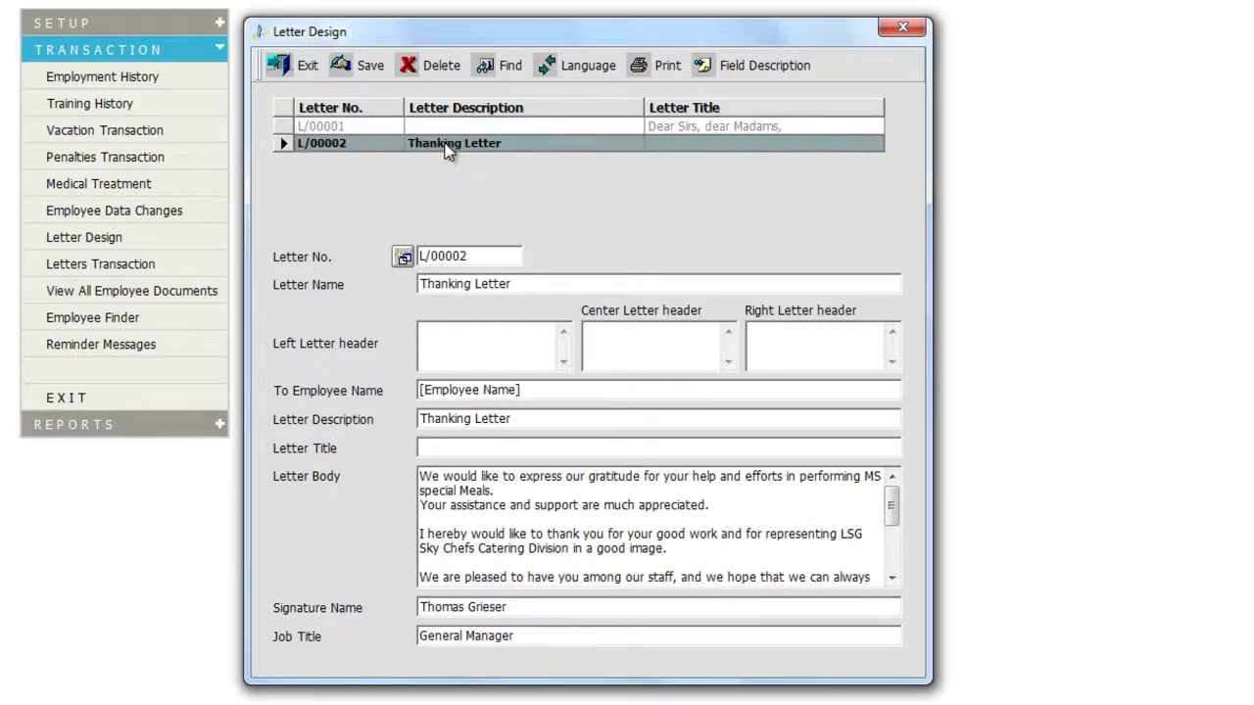
click(452, 131)
click(453, 145)
click(533, 391)
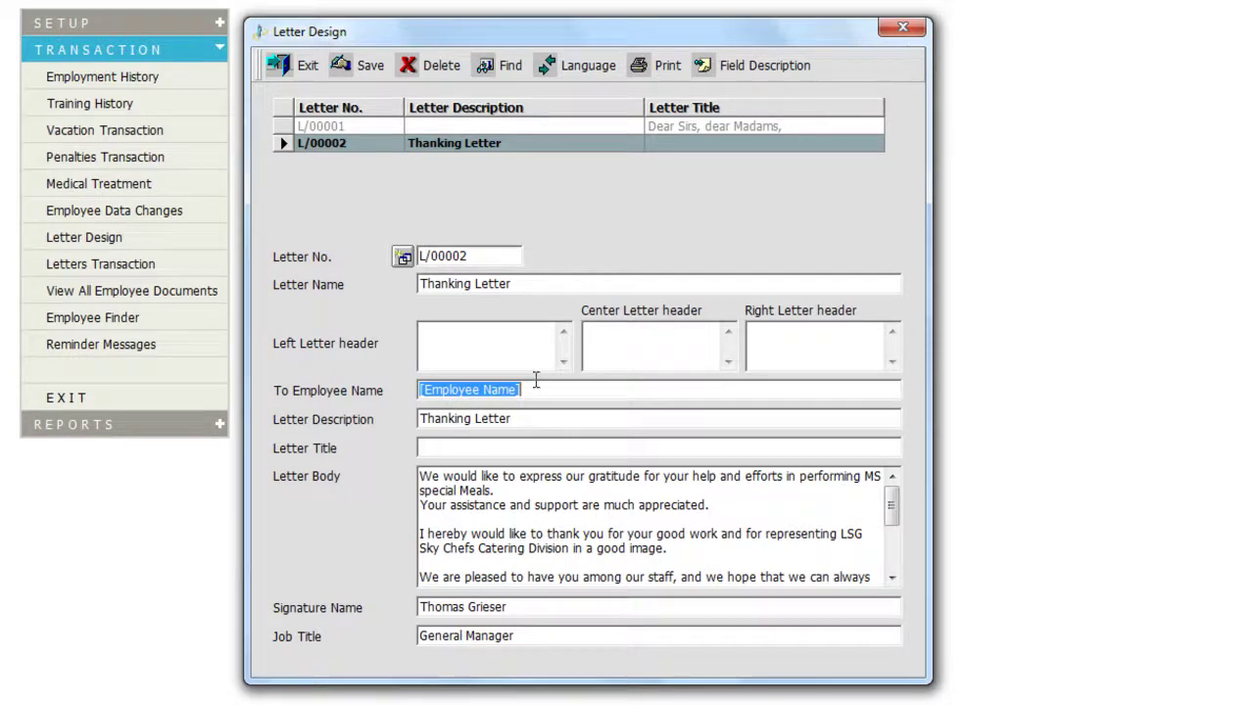
drag(529, 389, 417, 392)
click(890, 578)
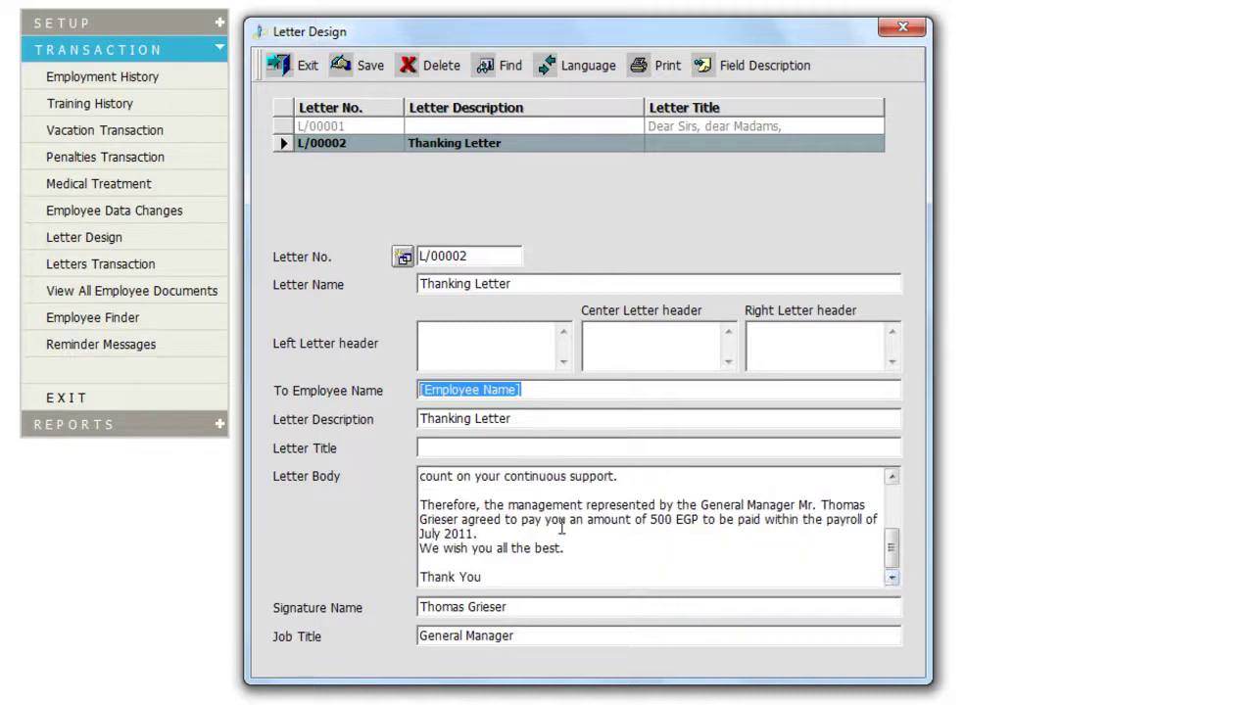
drag(899, 546, 906, 499)
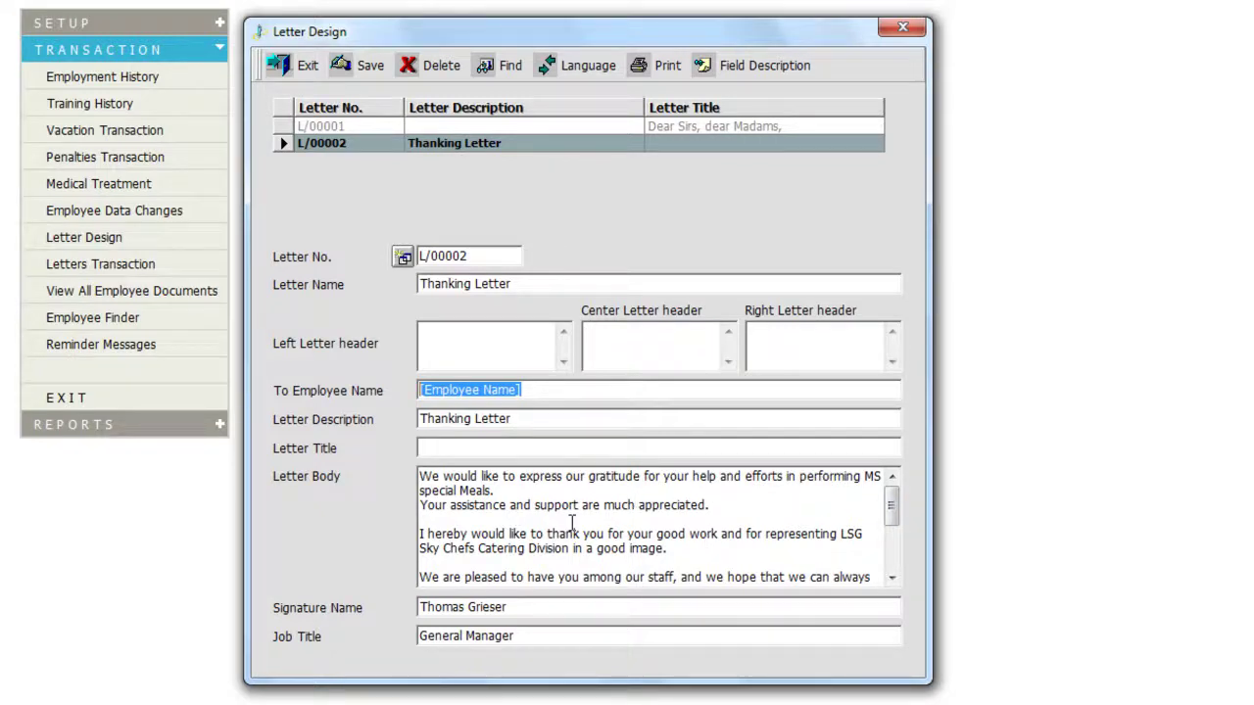
Step: Recheck the Job Title and Employee Name placeholders in the Field Description list, and close it along with Letter Design
click(750, 78)
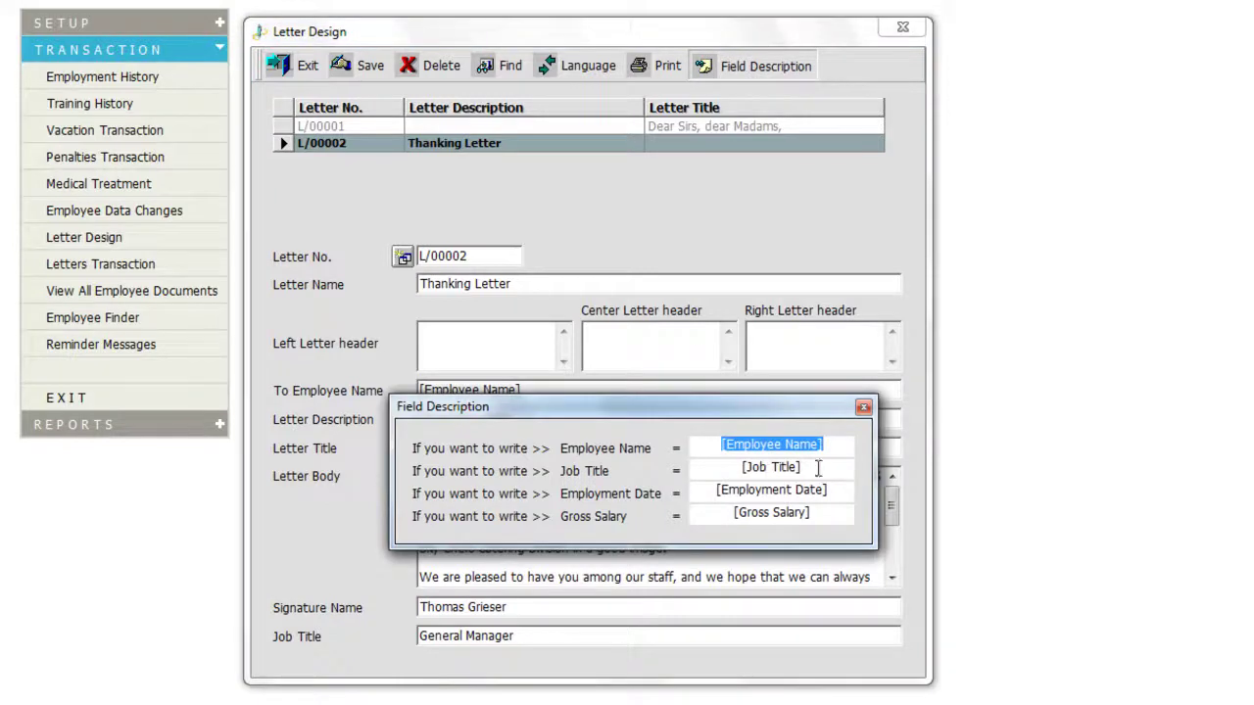
drag(709, 467, 805, 468)
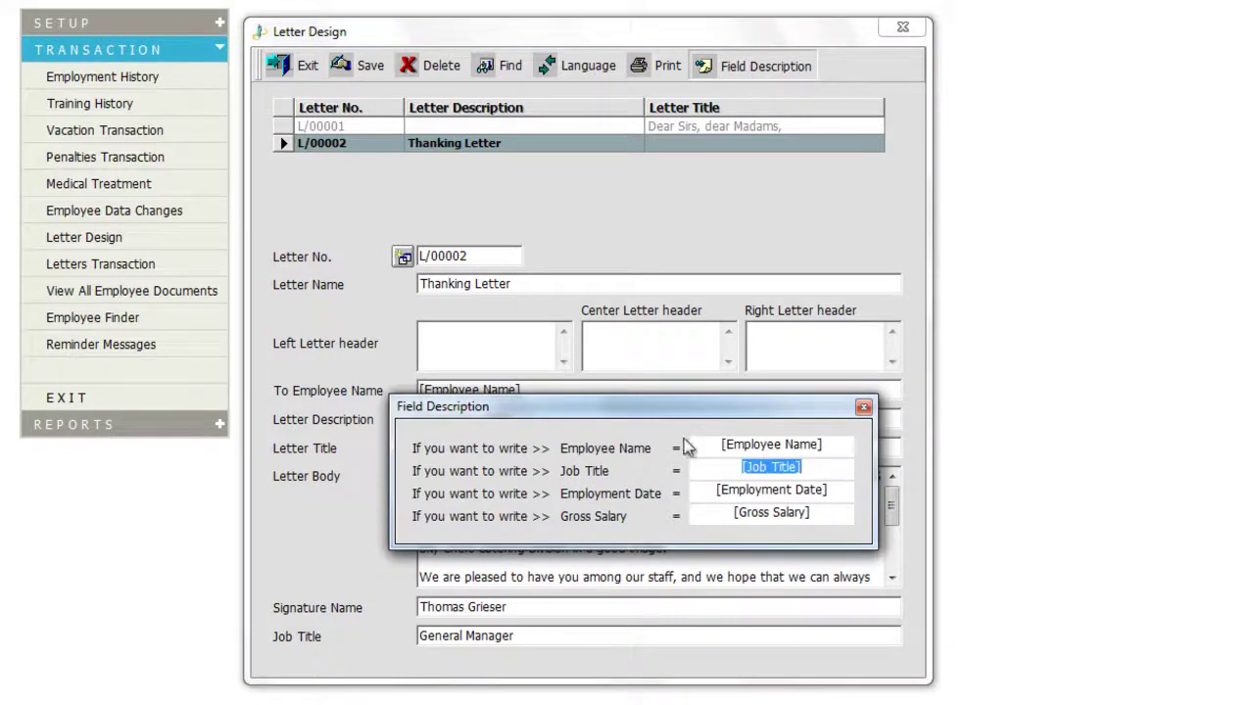
click(721, 444)
drag(721, 444, 848, 440)
click(863, 407)
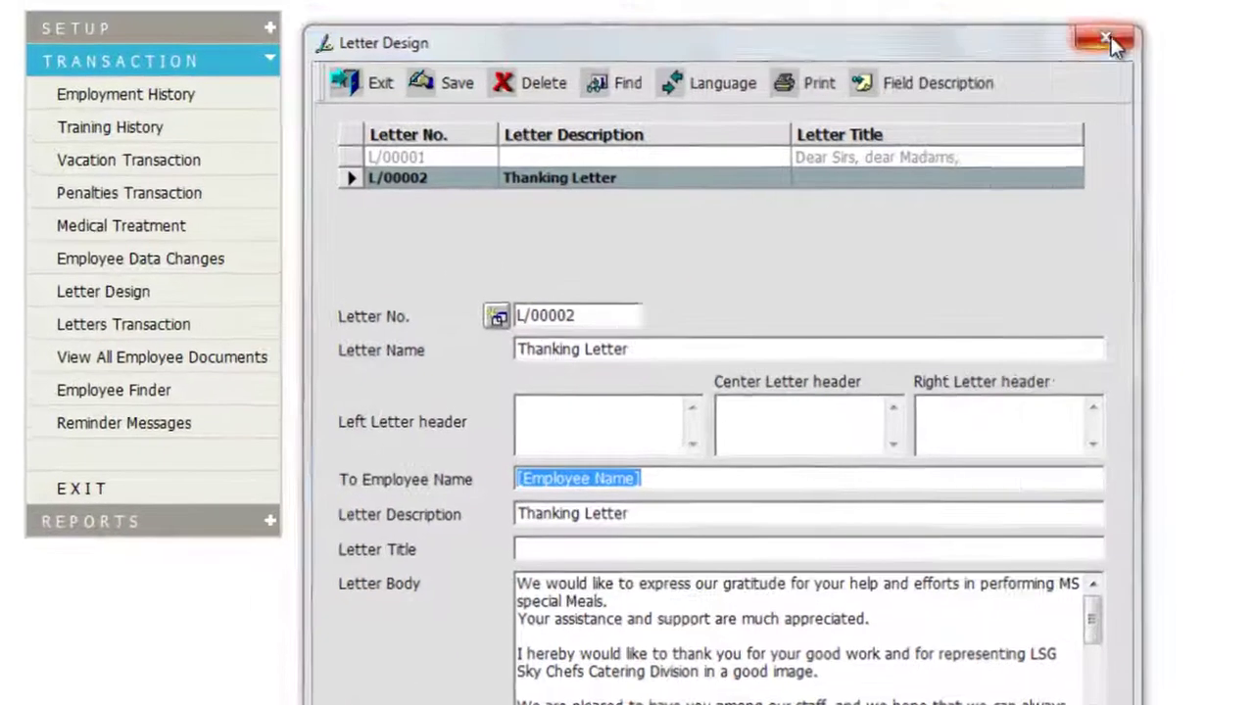
click(902, 27)
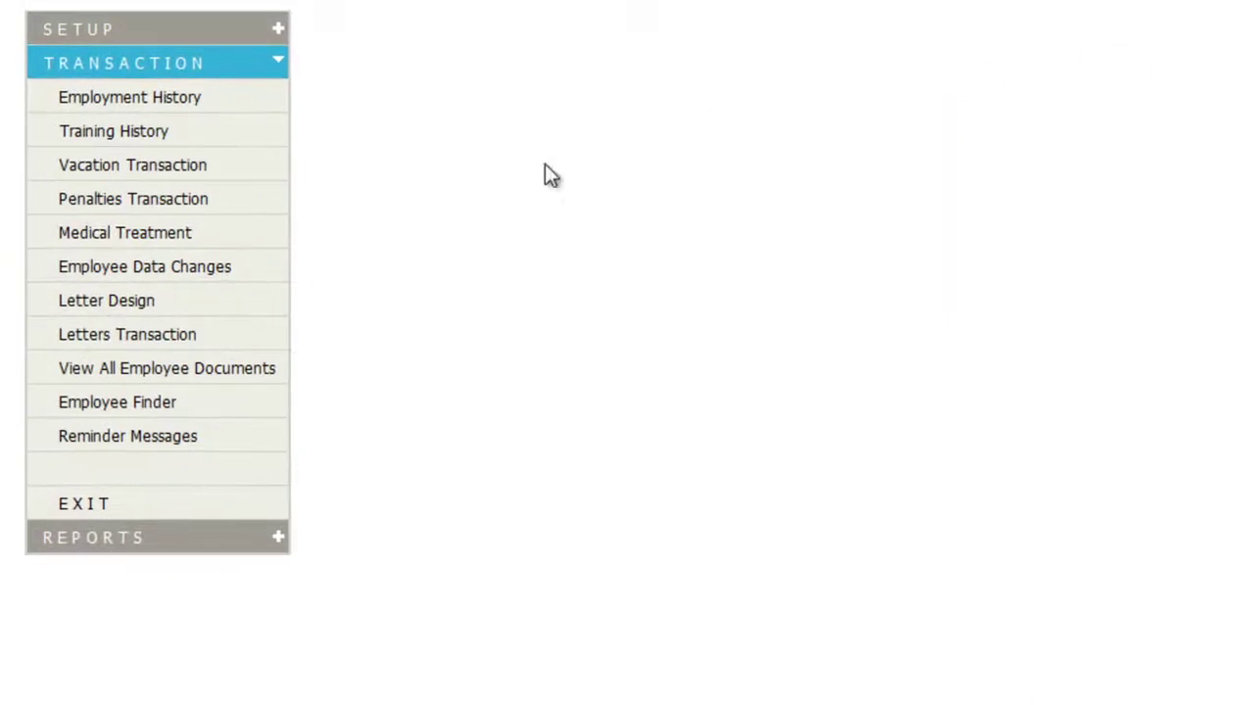
Step: Open Letters Transaction and review the first record's employee code and employee name
click(146, 333)
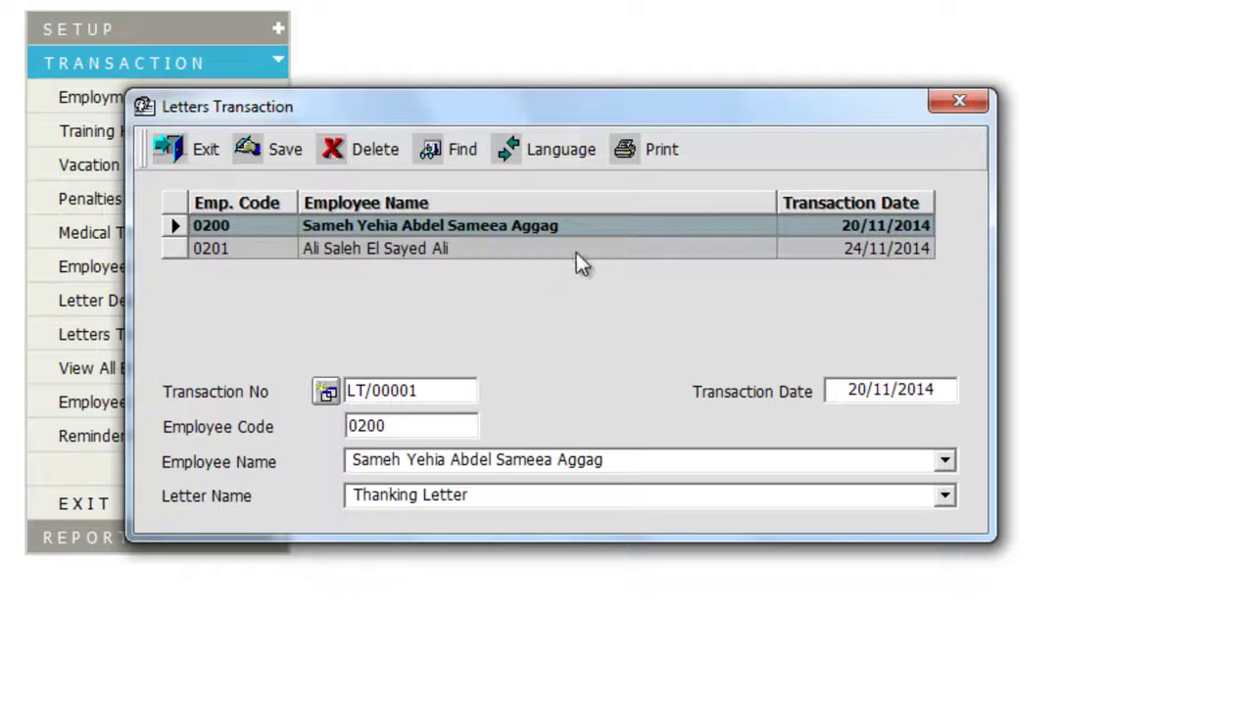
drag(630, 107, 856, 229)
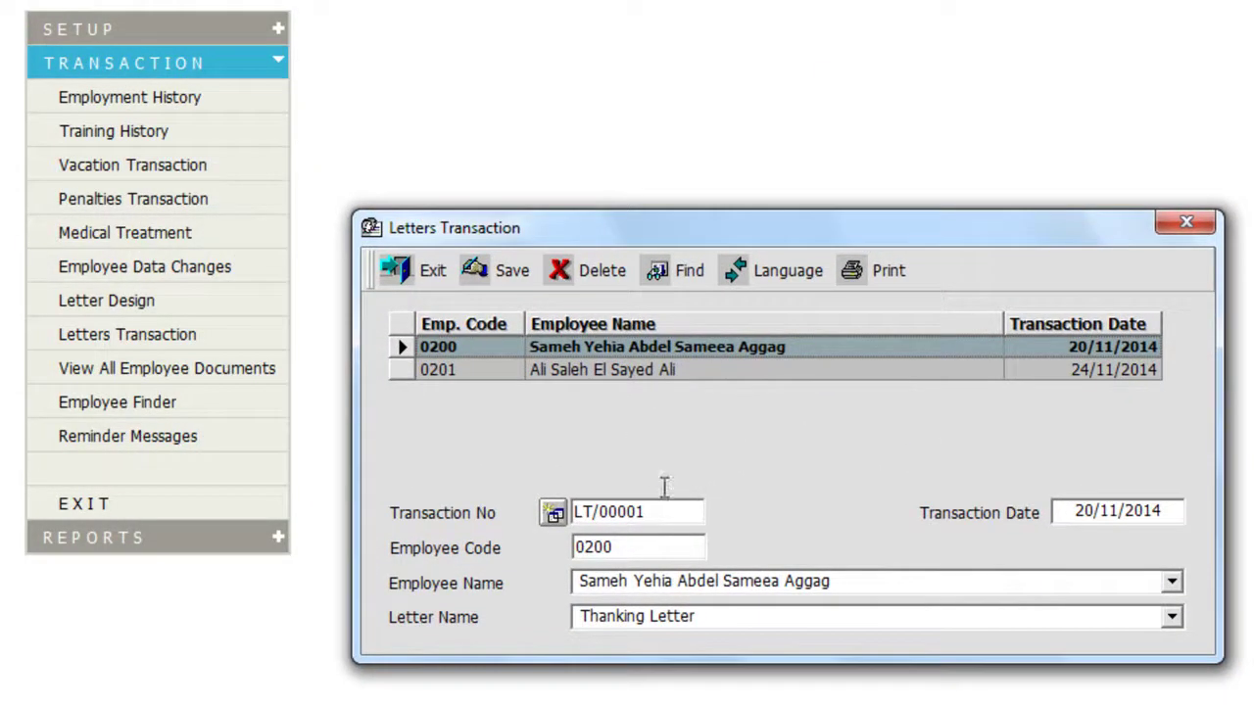
double_click(633, 544)
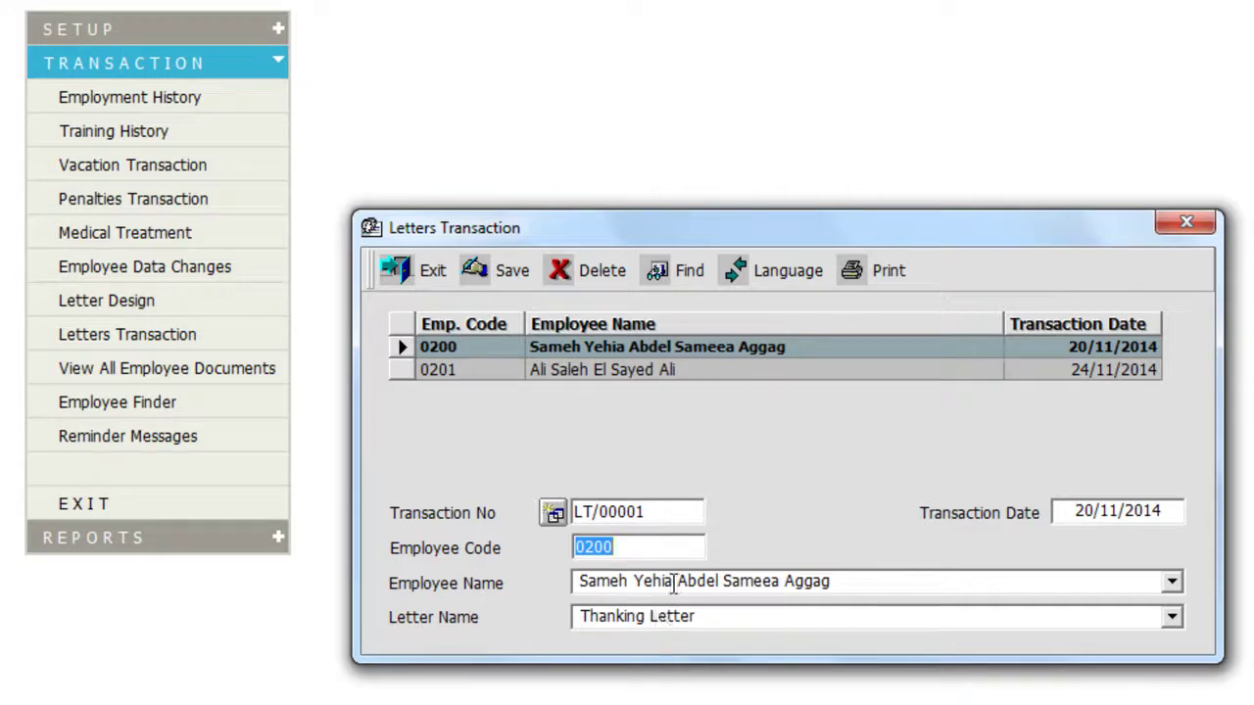
drag(674, 584, 577, 582)
click(819, 586)
drag(819, 586, 518, 540)
Step: Check the first record's letter name and read through the print preview of its Thanking Letter
click(689, 621)
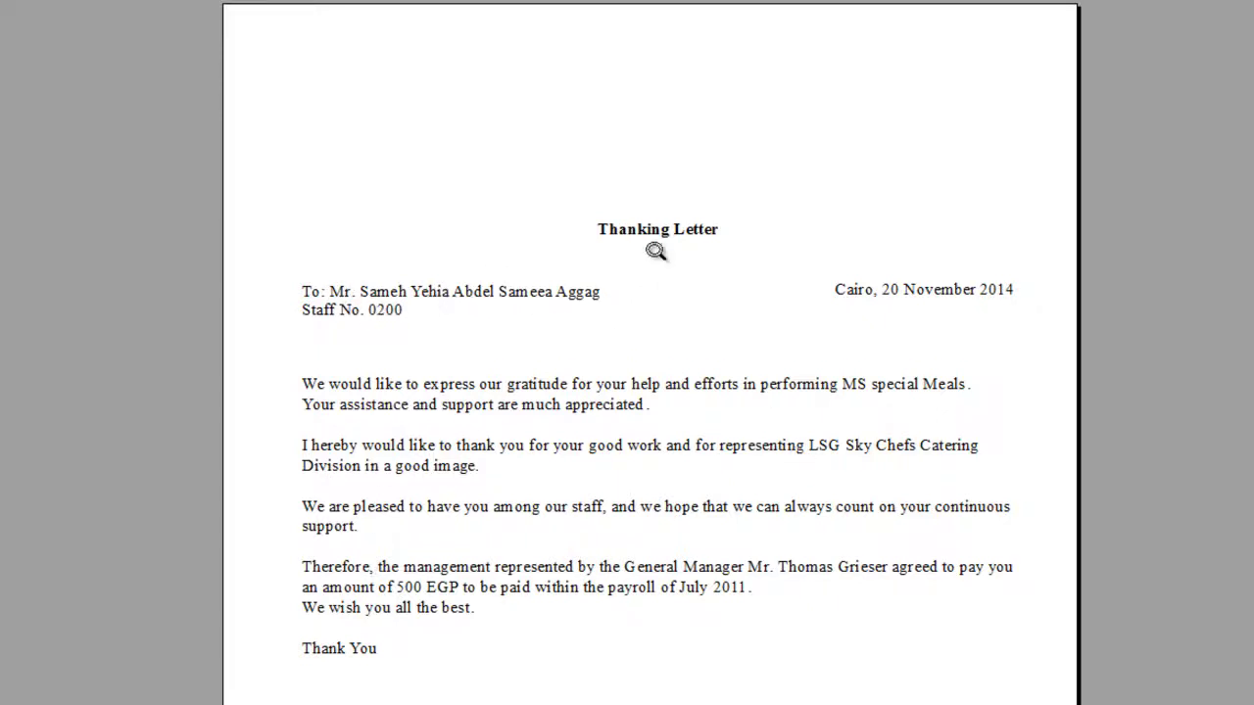
scroll(650, 392, down, 3)
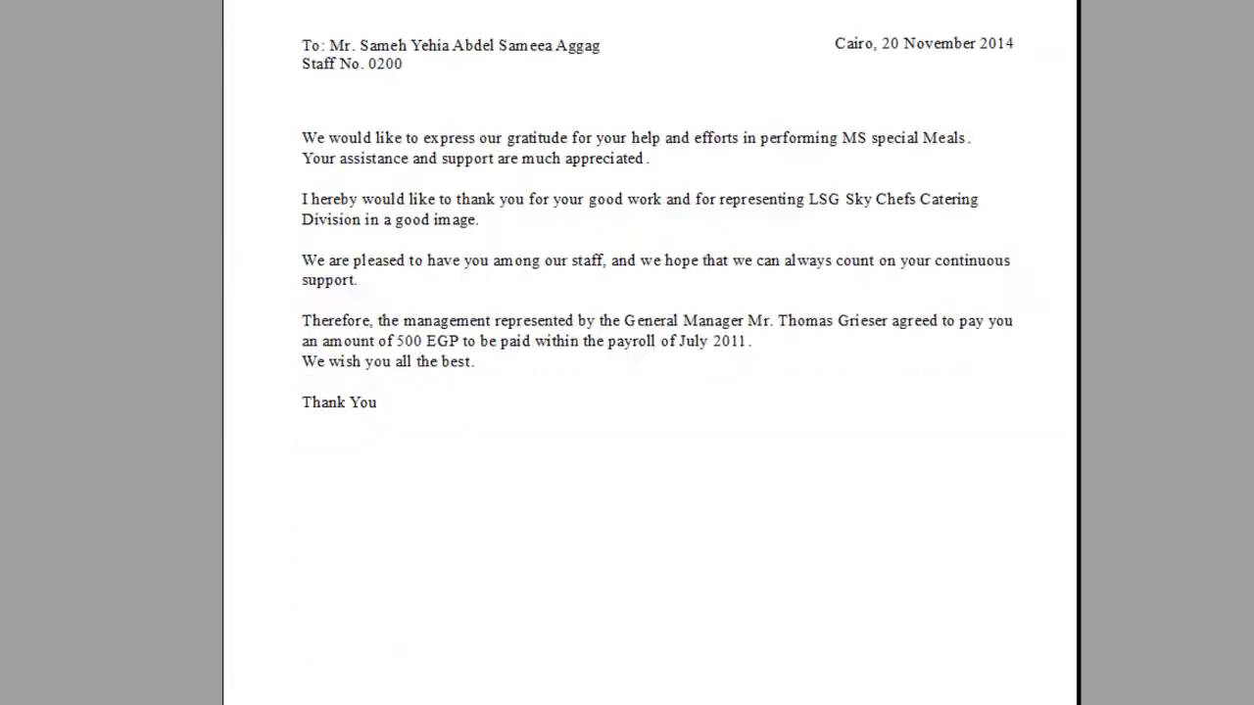
scroll(650, 392, up, 3)
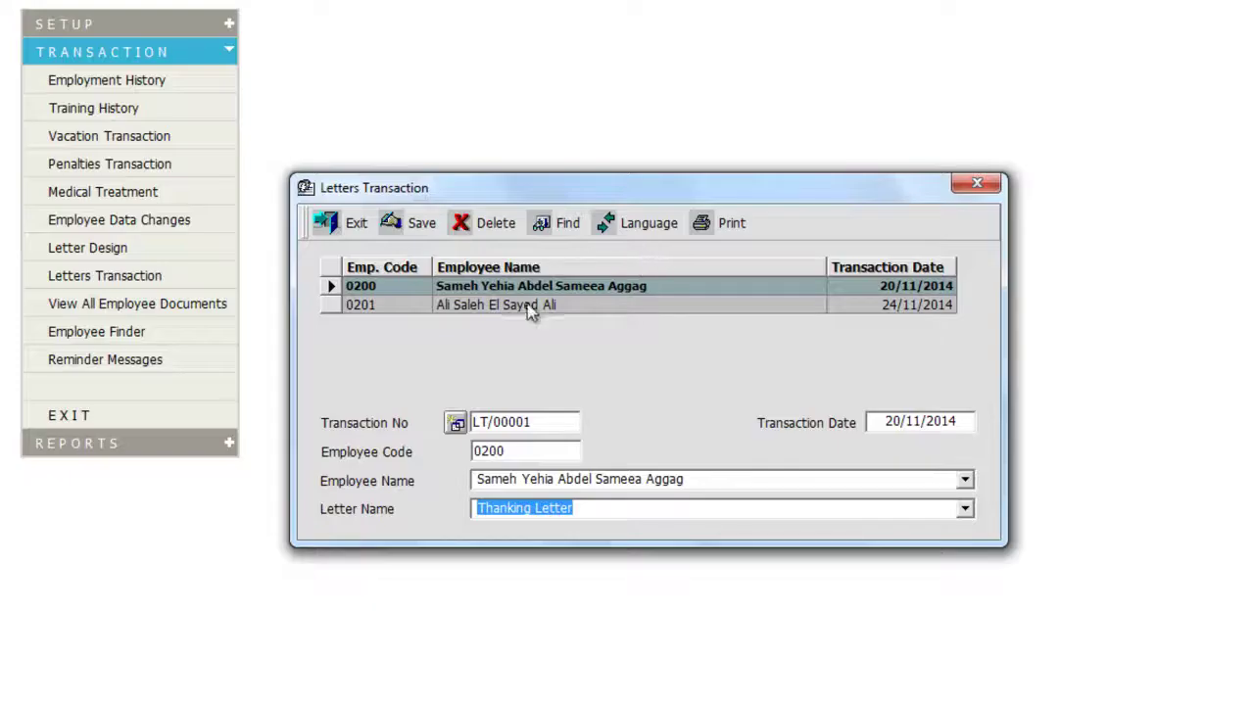
Step: Compare the two letter transaction records, check the first one's transaction date, and close Letters Transaction
click(529, 311)
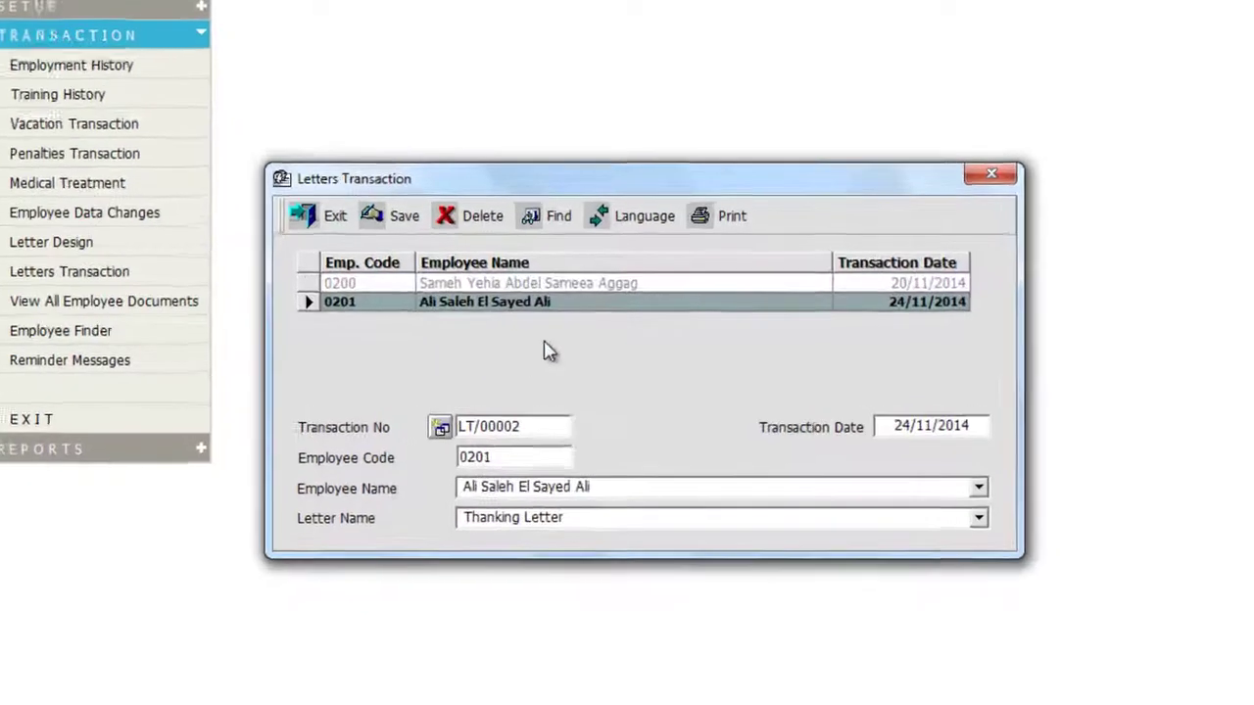
click(577, 289)
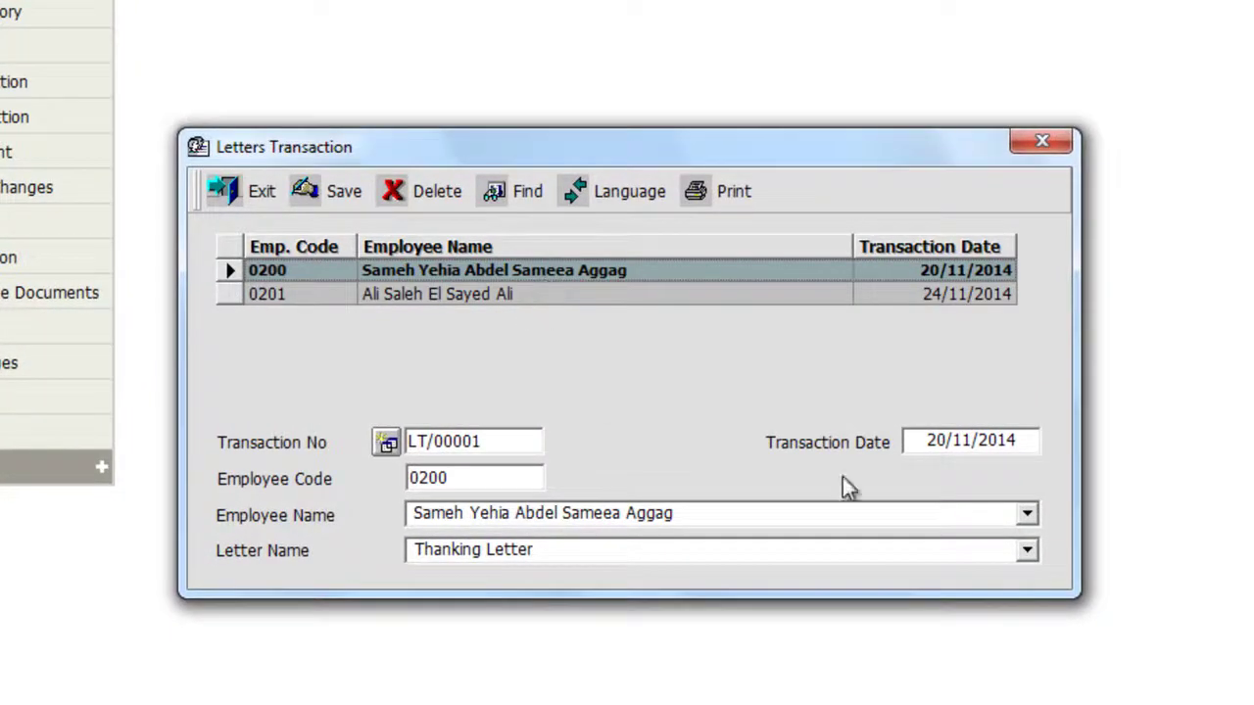
click(1028, 441)
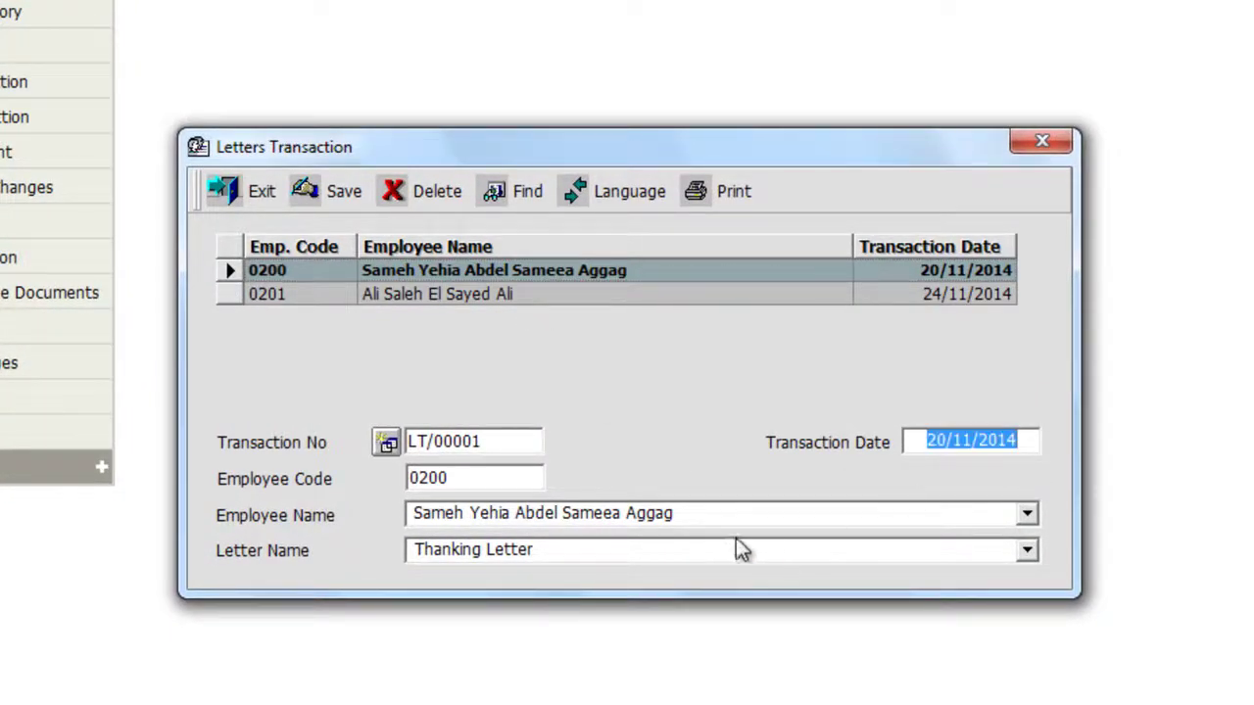
click(544, 302)
click(574, 273)
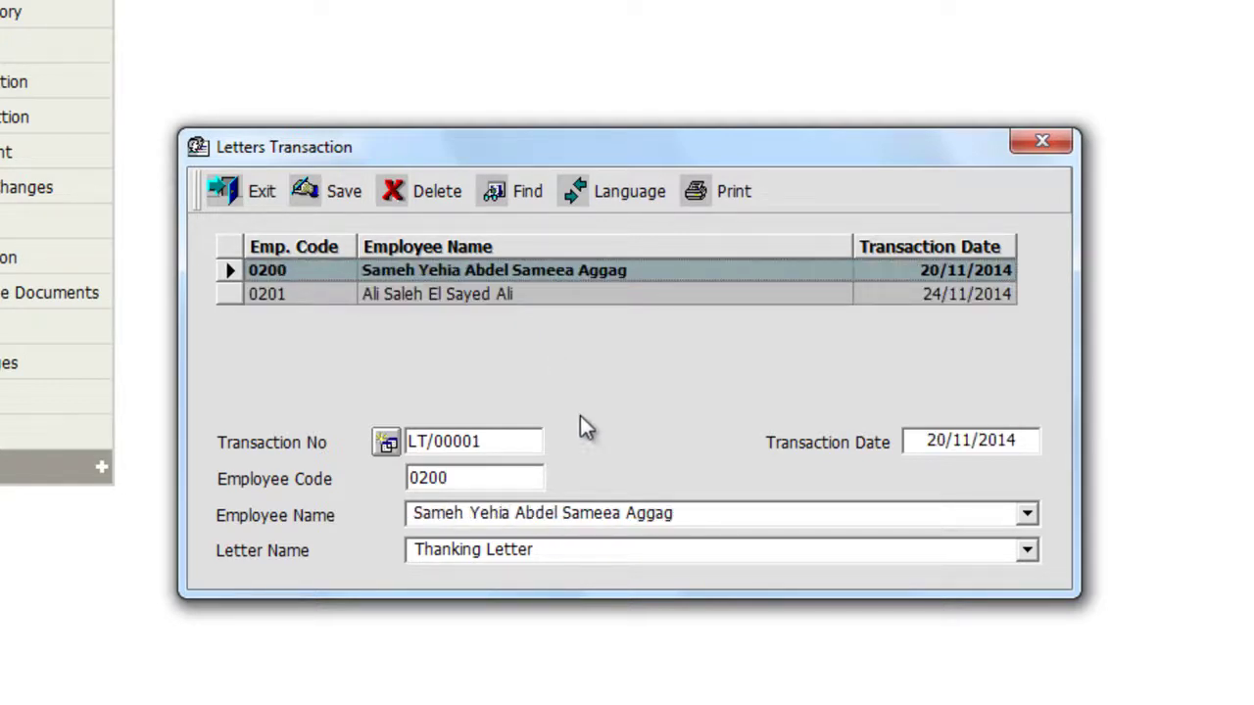
click(1036, 147)
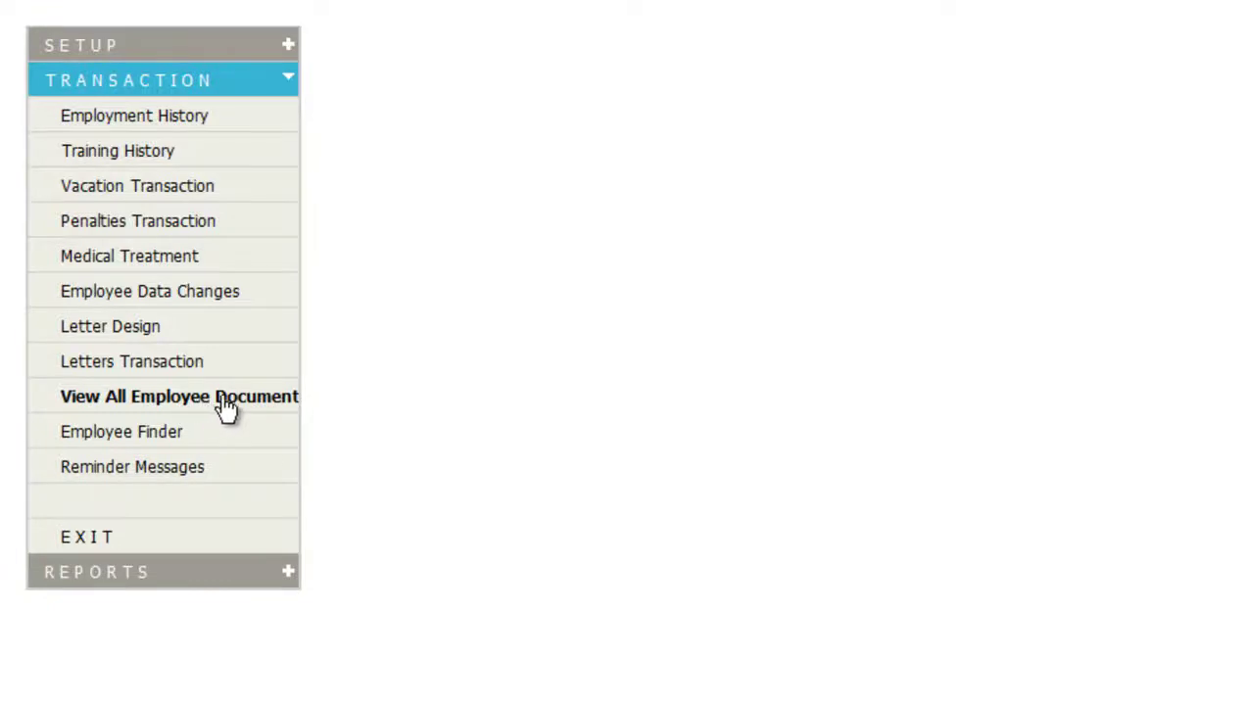
Step: Open View All Employee Documents and review the first employee's Employment History and Training History sections
click(211, 404)
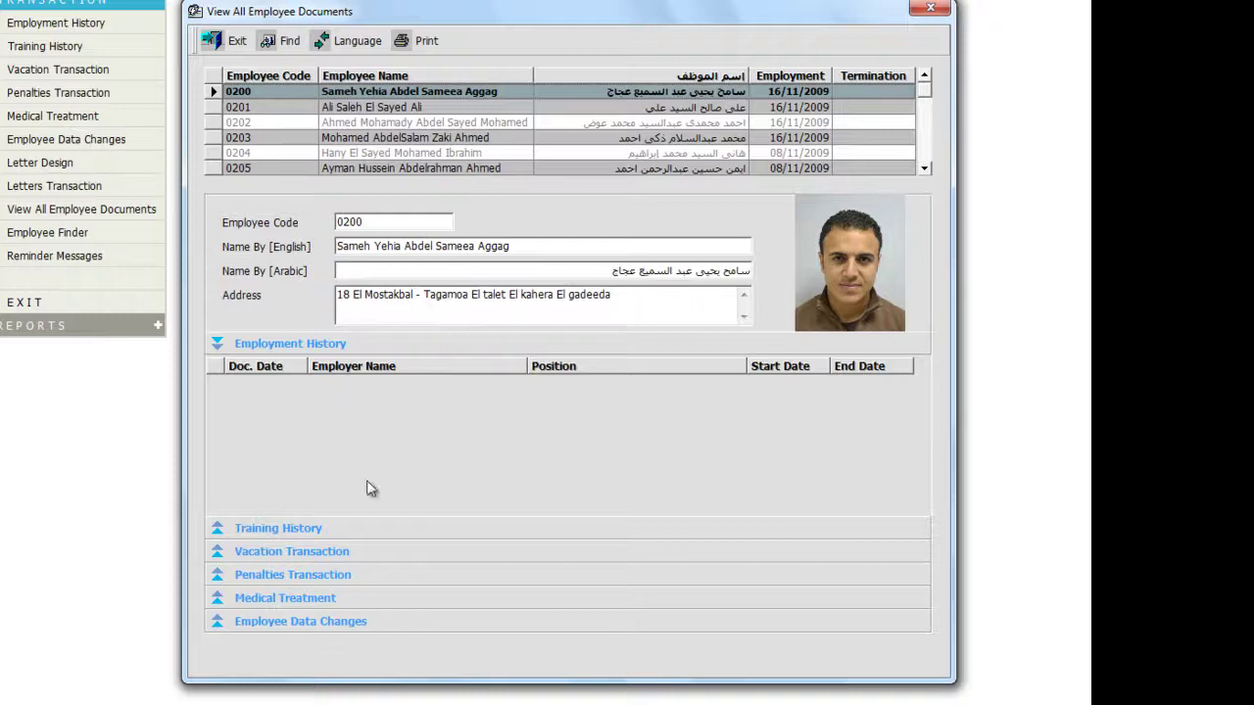
click(382, 532)
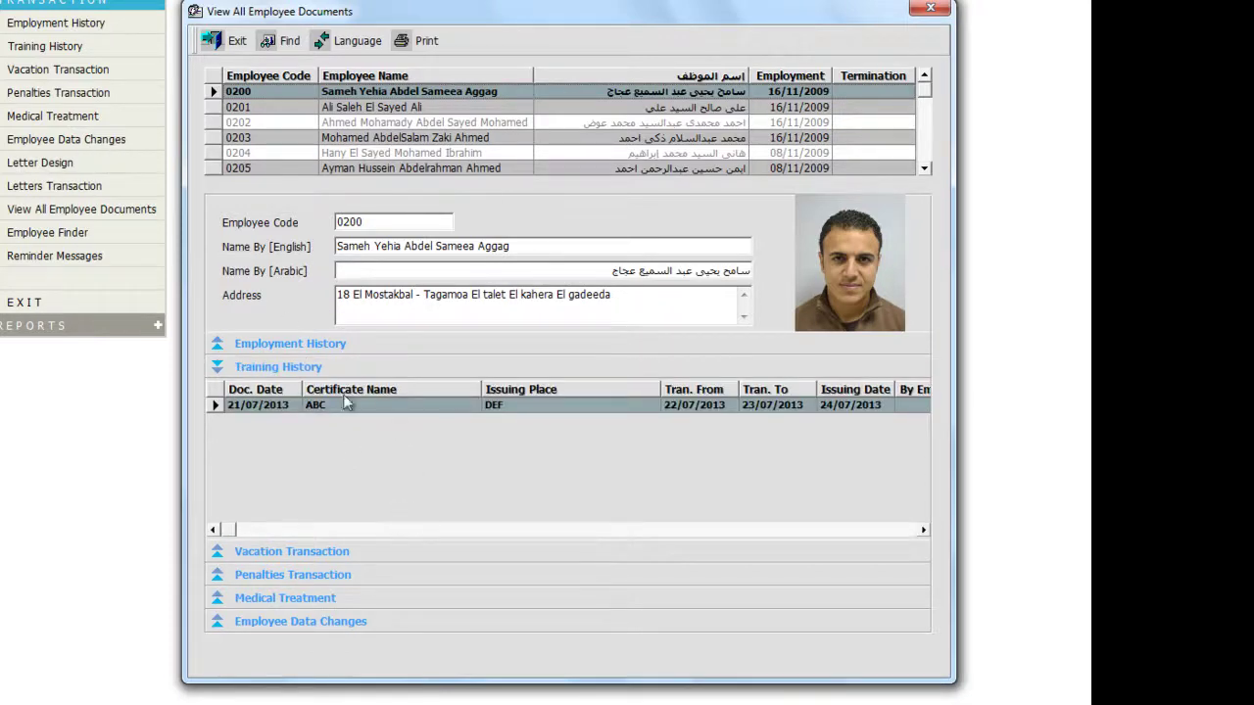
click(348, 345)
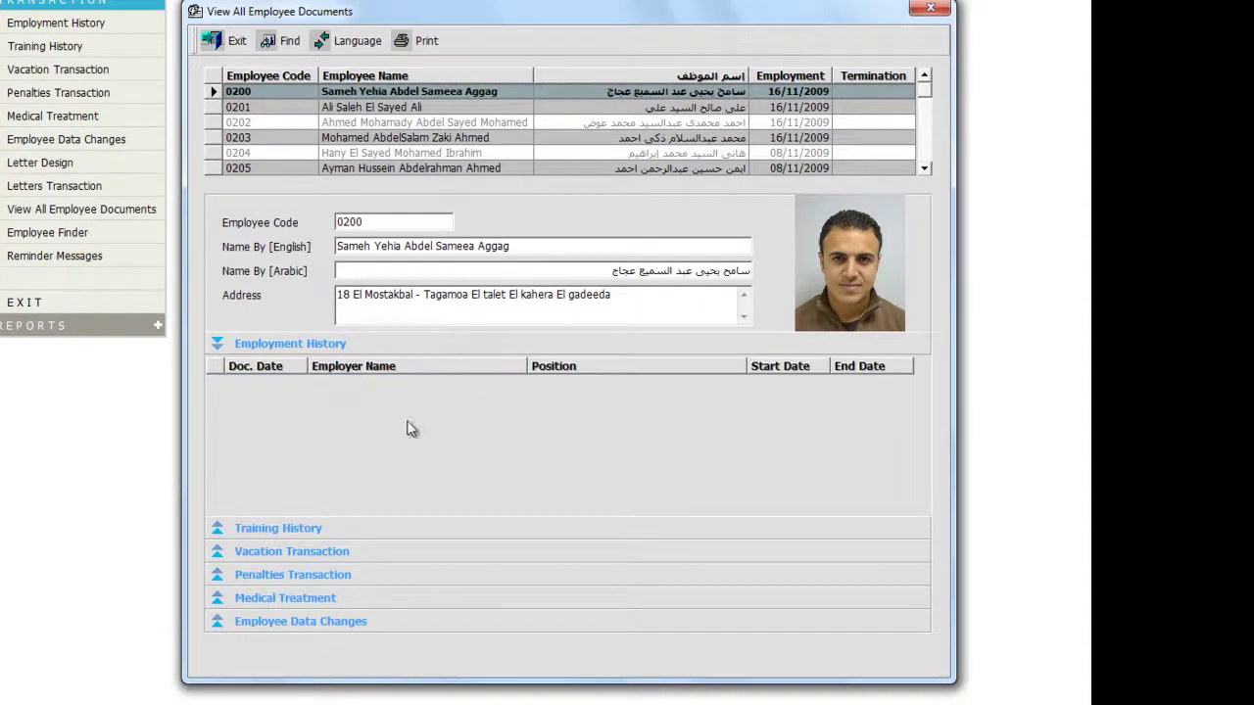
click(415, 535)
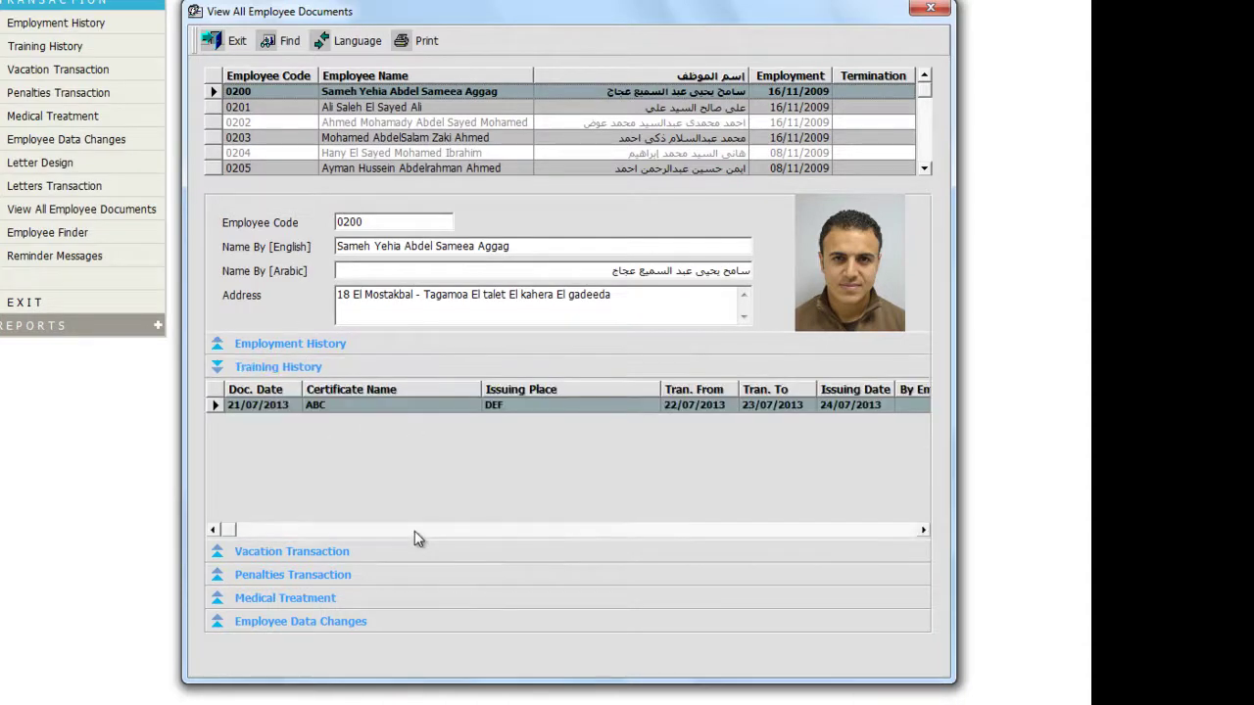
Step: Expand the same employee's Vacation Transaction, Penalties Transaction, Medical Treatment and Employee Data Changes sections in turn
click(349, 554)
click(330, 574)
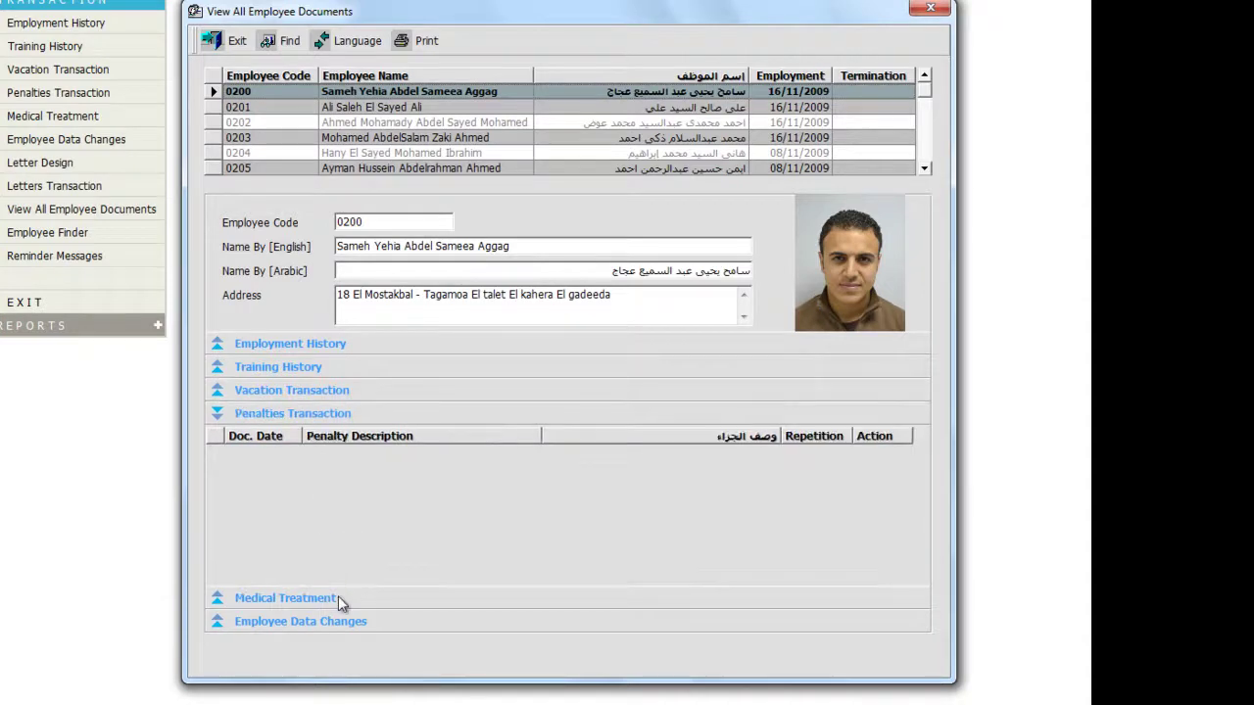
click(338, 599)
click(353, 617)
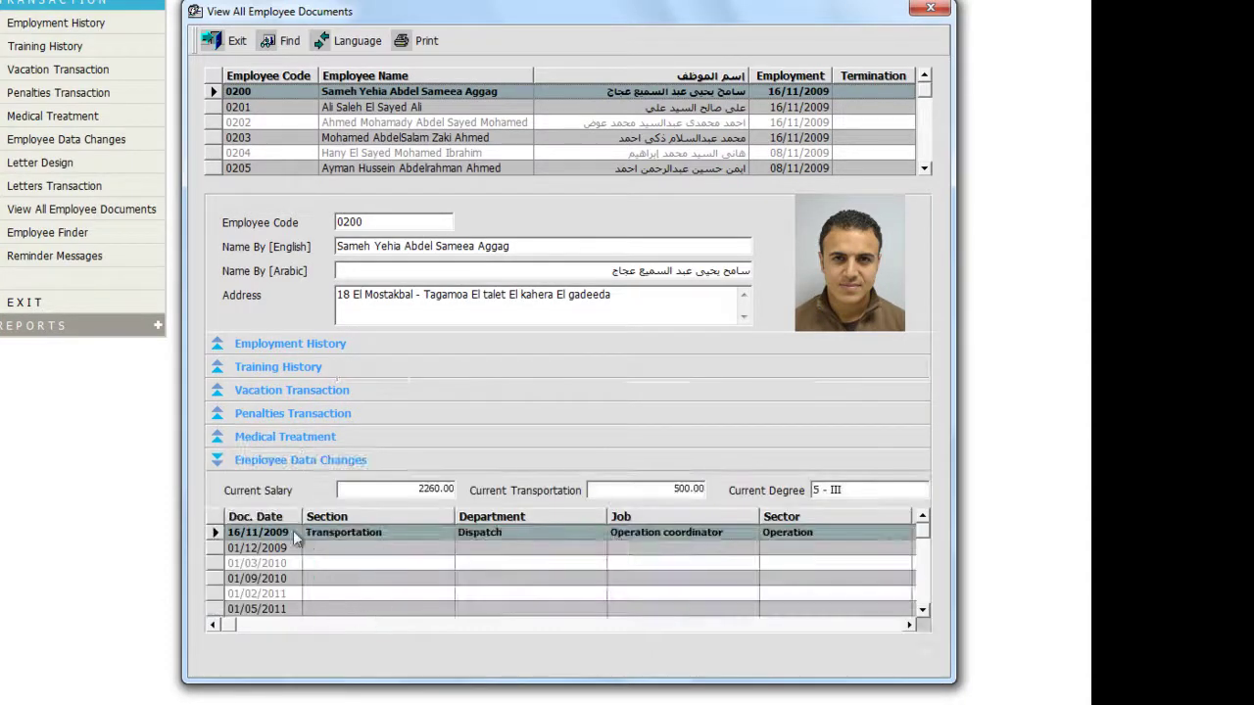
Step: Look through all of the employee's Employee Data Changes rows, including the salary, transportation and salary grade columns
scroll(921, 628, down, 3)
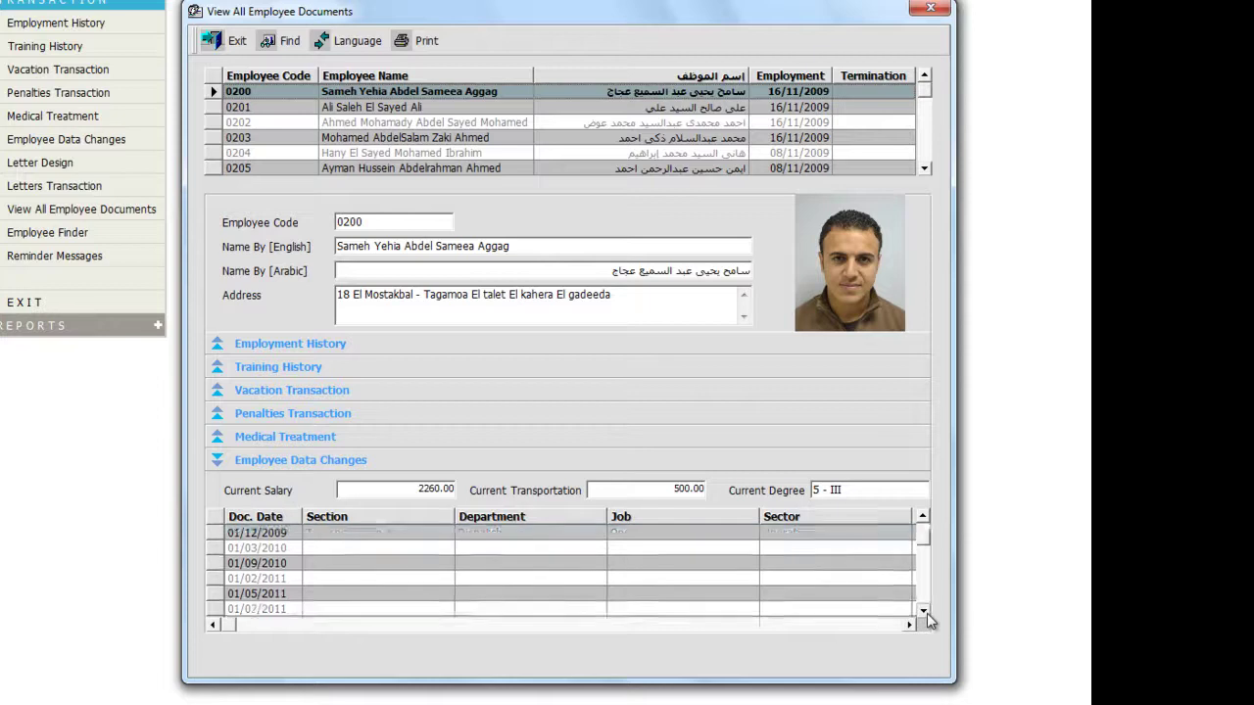
click(910, 624)
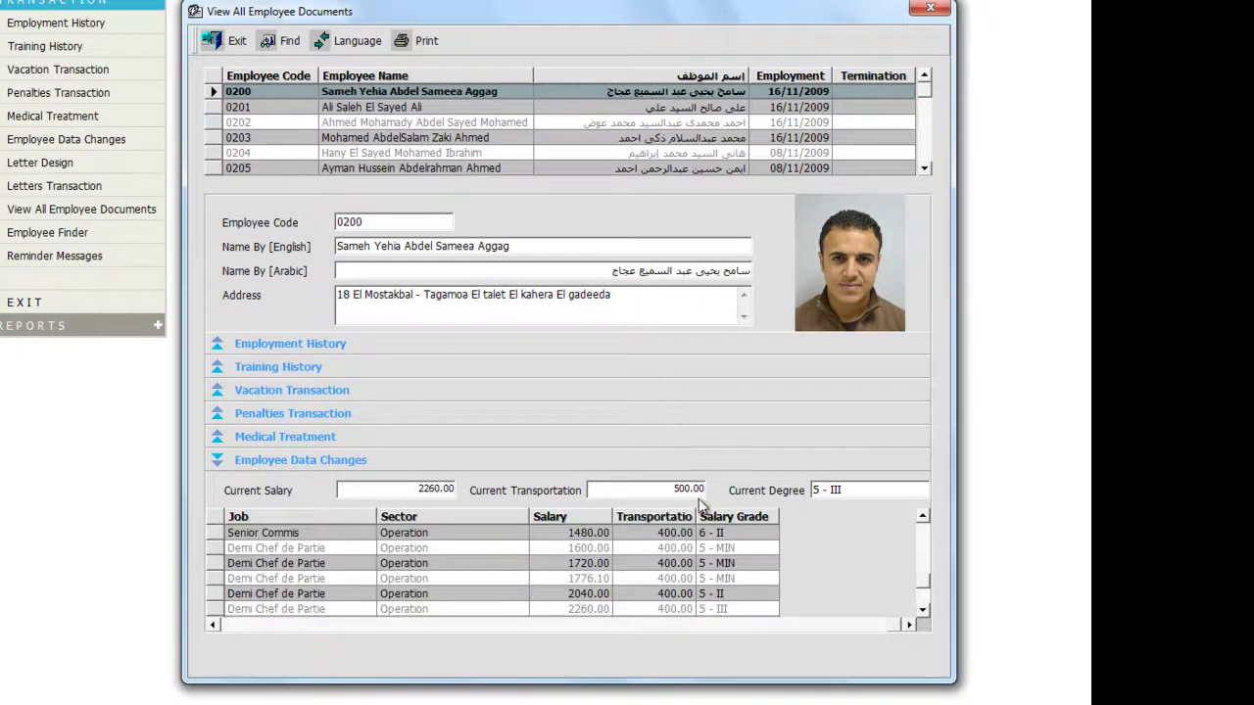
Step: Read the employee's print preview from Organization Changes through Training History, and close it along with View All Employee Documents
click(426, 40)
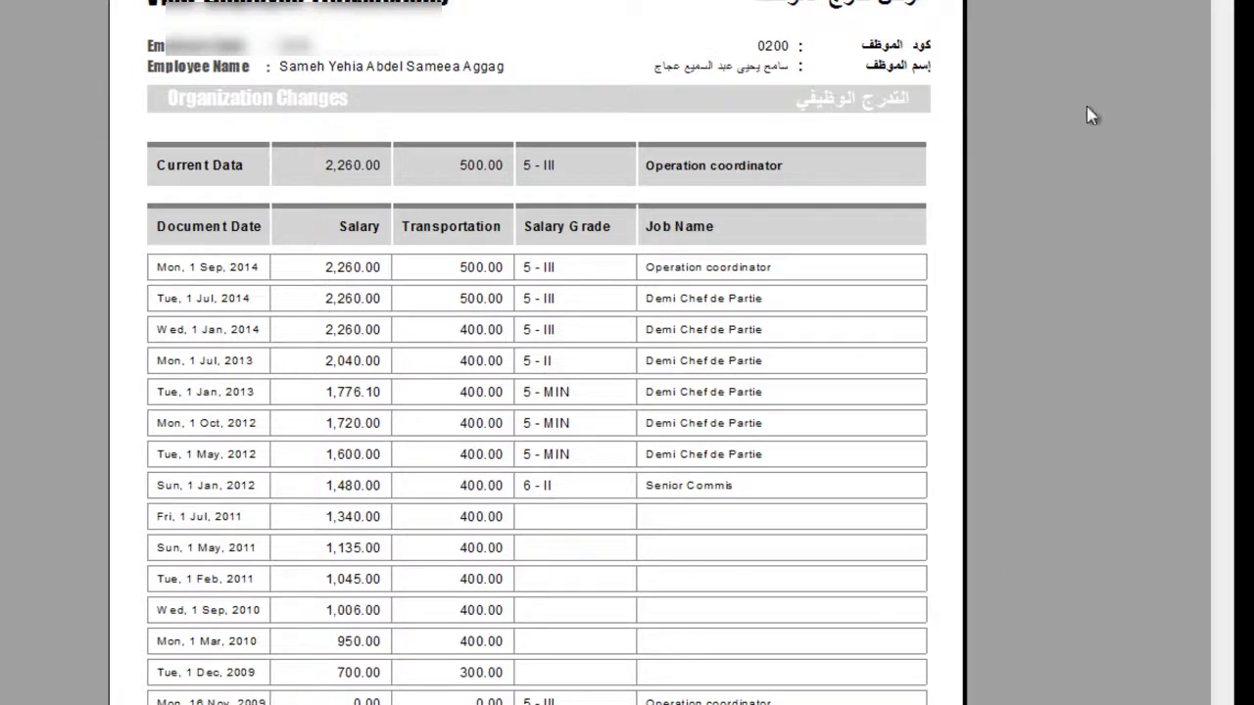
scroll(1004, 642, down, 5)
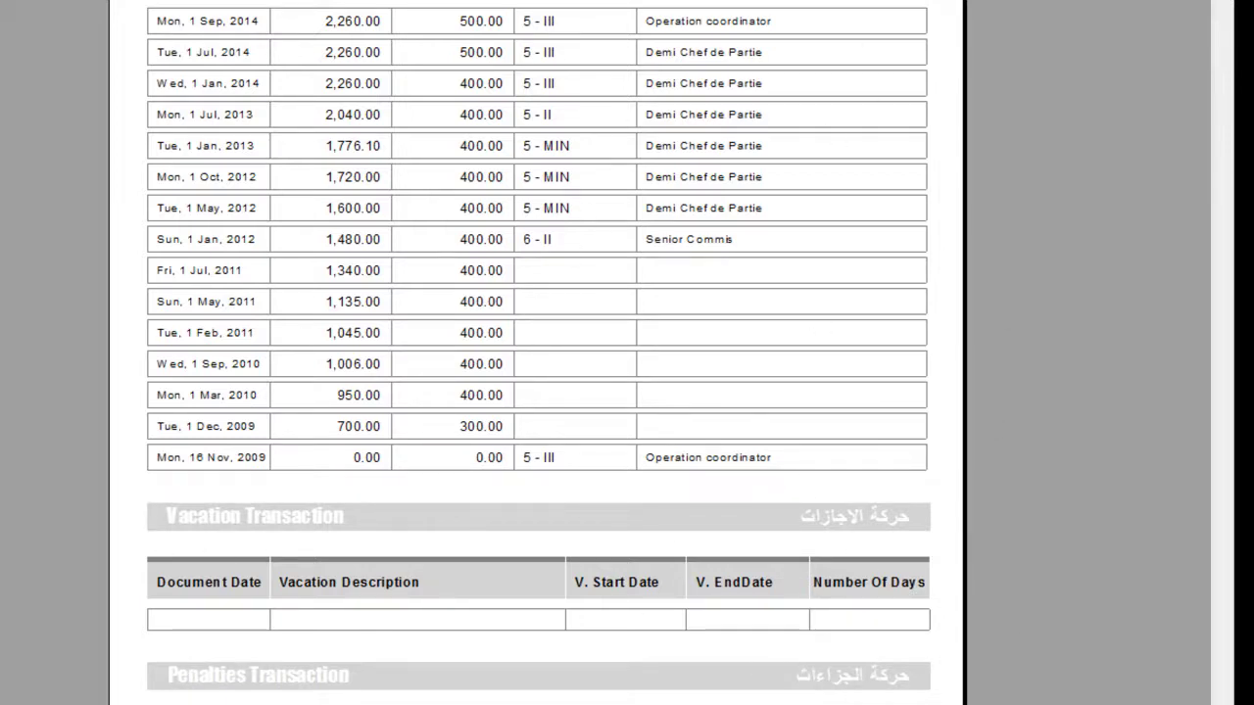
scroll(856, 244, down, 10)
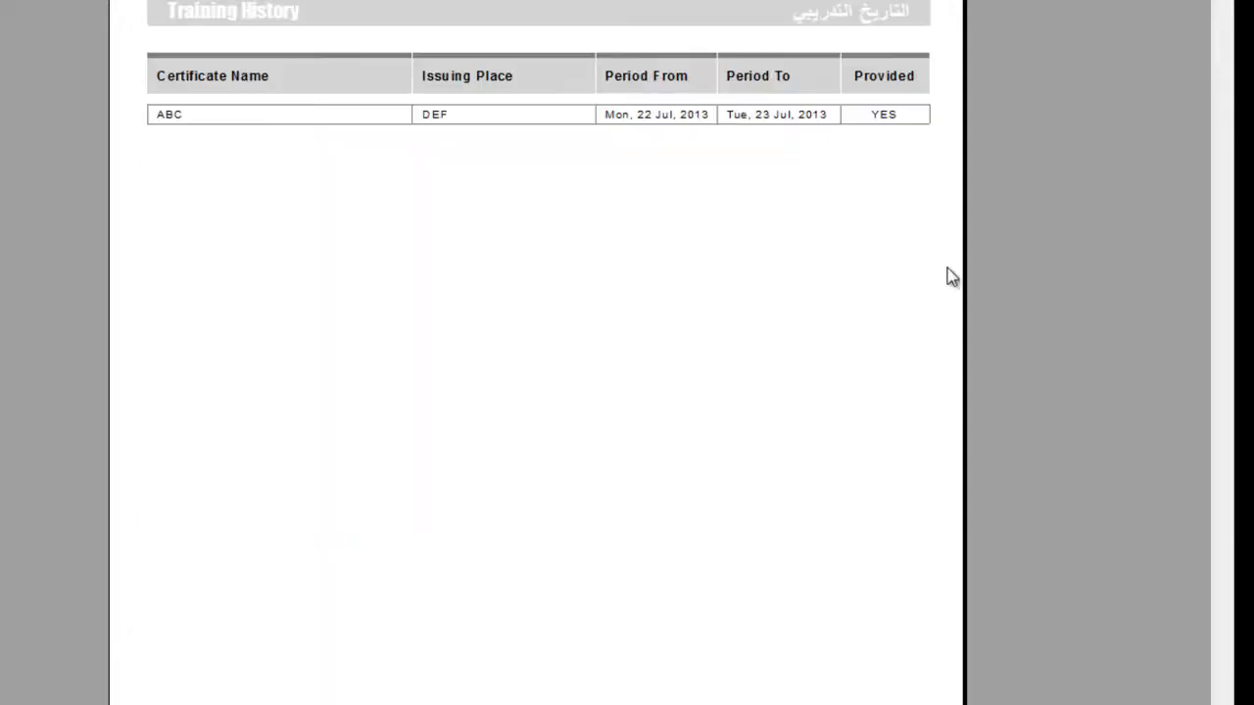
scroll(1215, 56, up, 3)
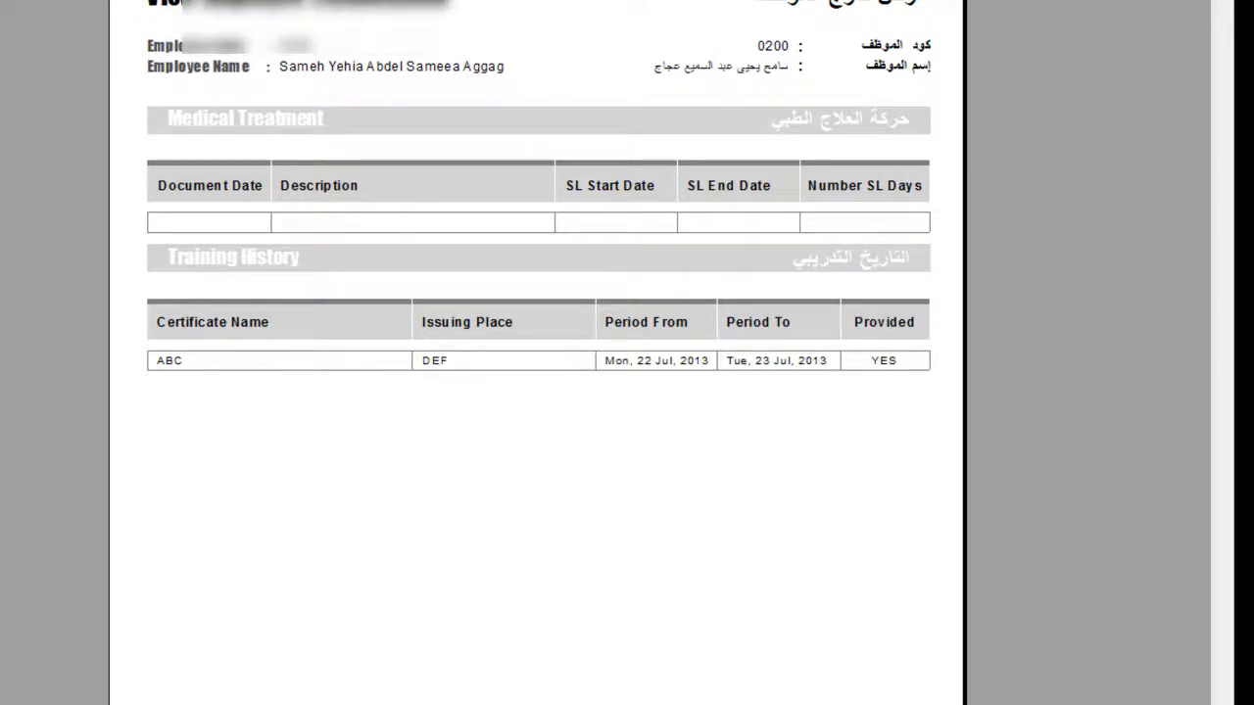
click(1229, 5)
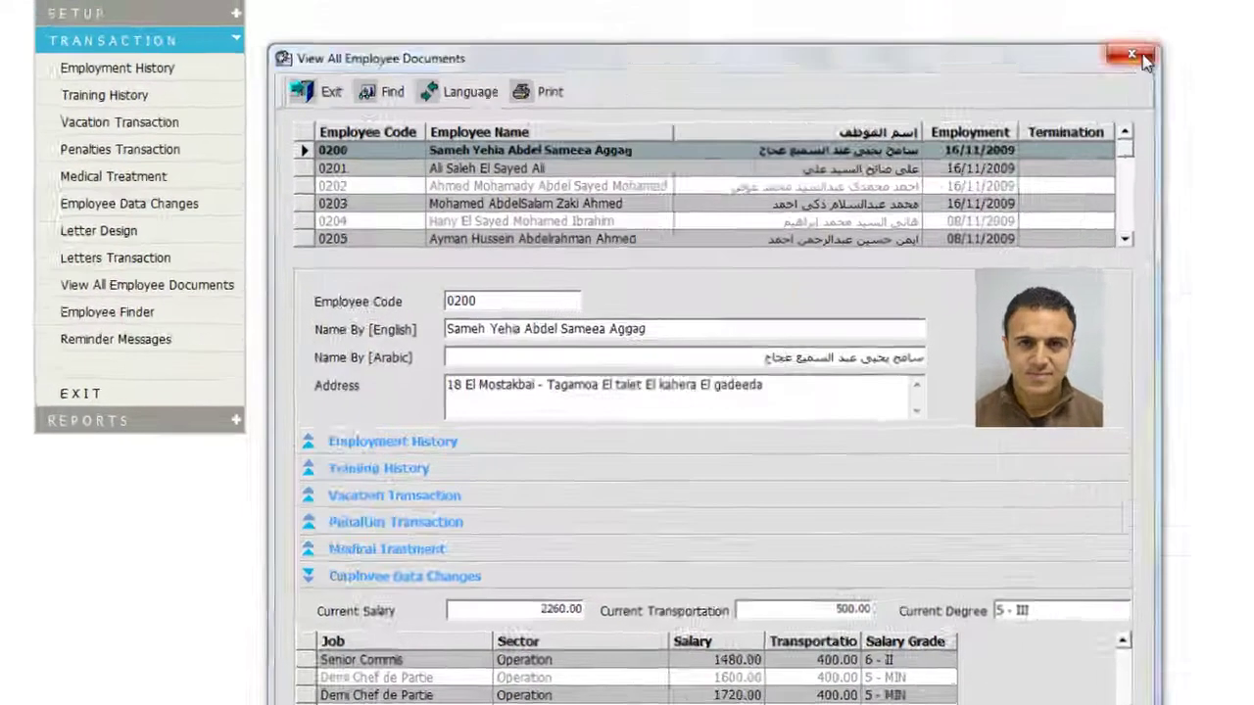
click(970, 31)
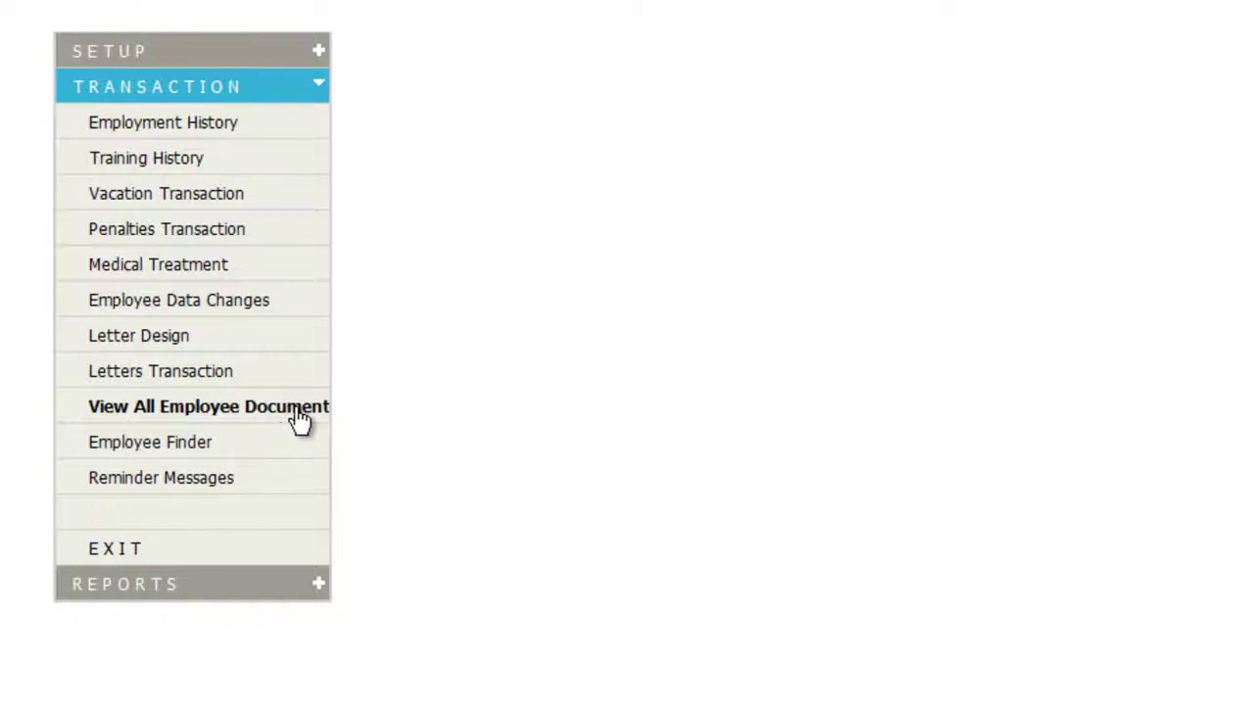
Step: Open Employee Finder and search for employee codes from 0200 to 0205
click(204, 453)
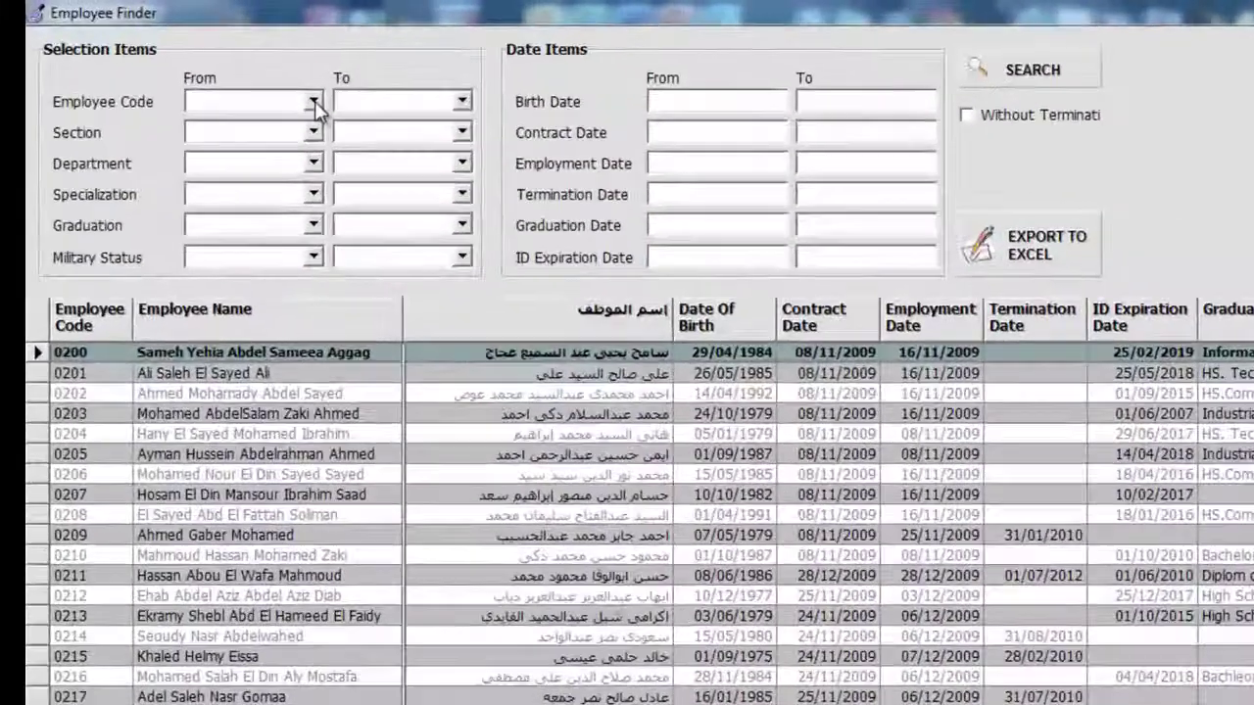
click(341, 61)
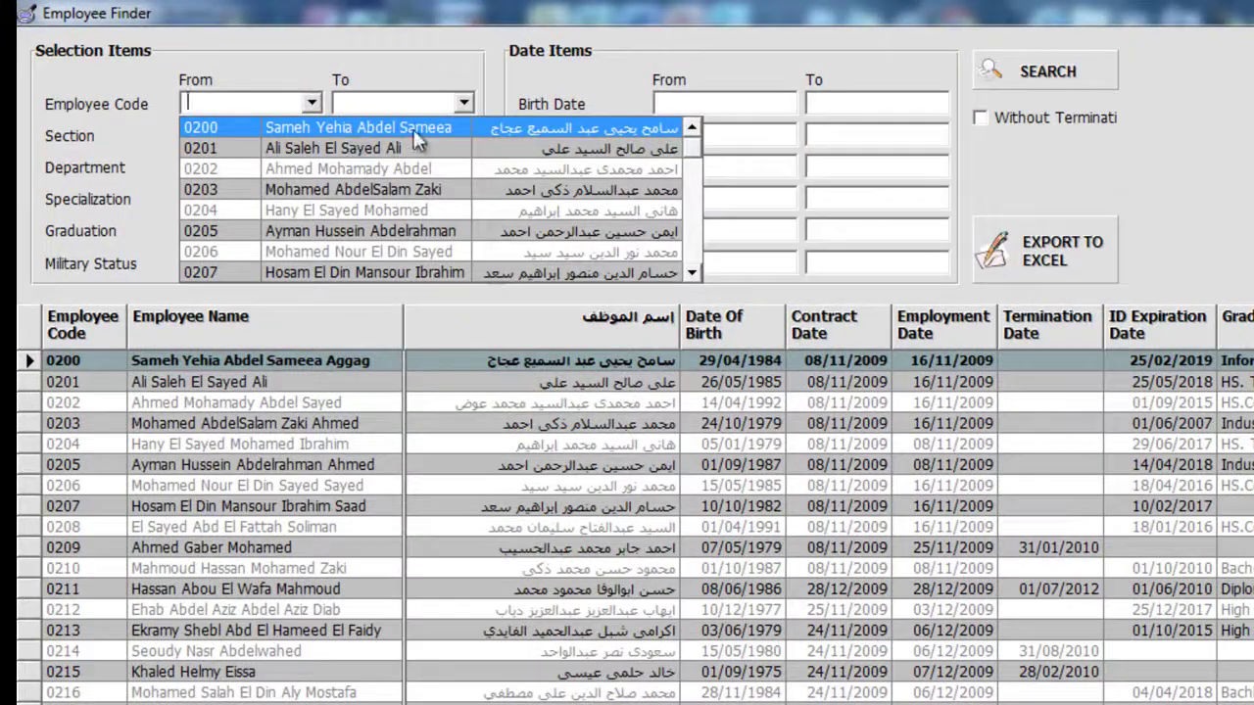
click(490, 128)
click(464, 102)
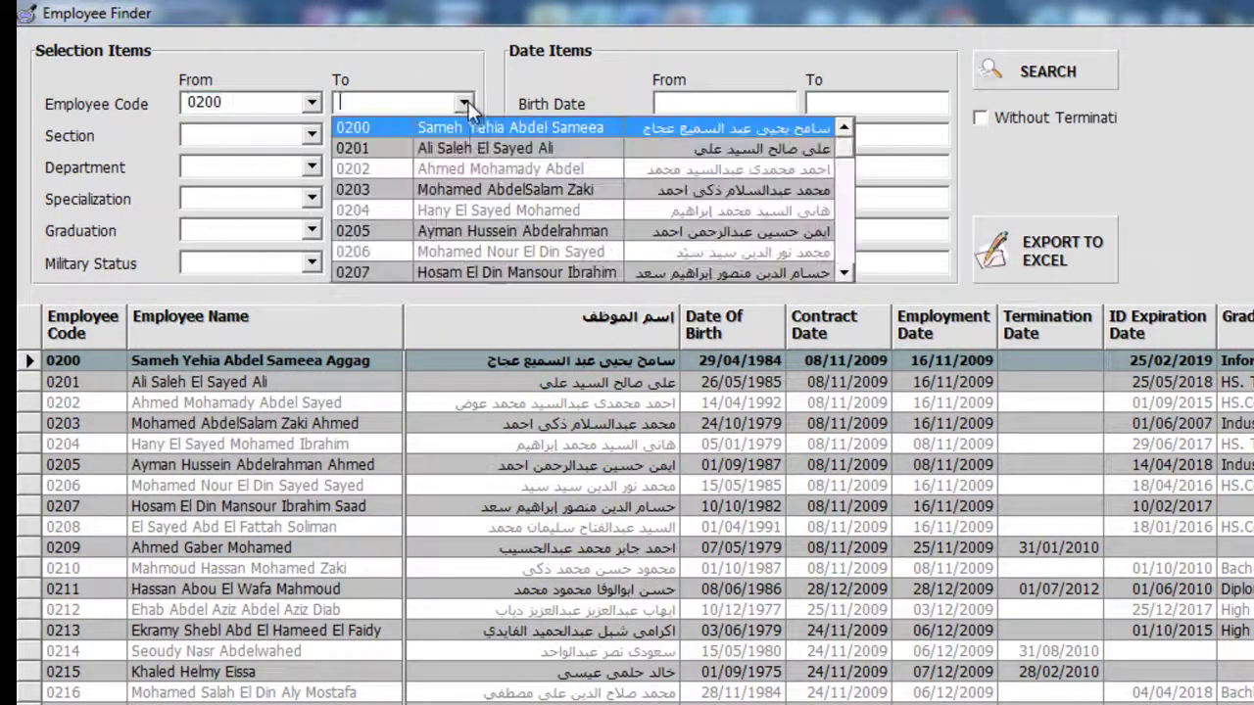
click(467, 129)
click(464, 101)
click(400, 232)
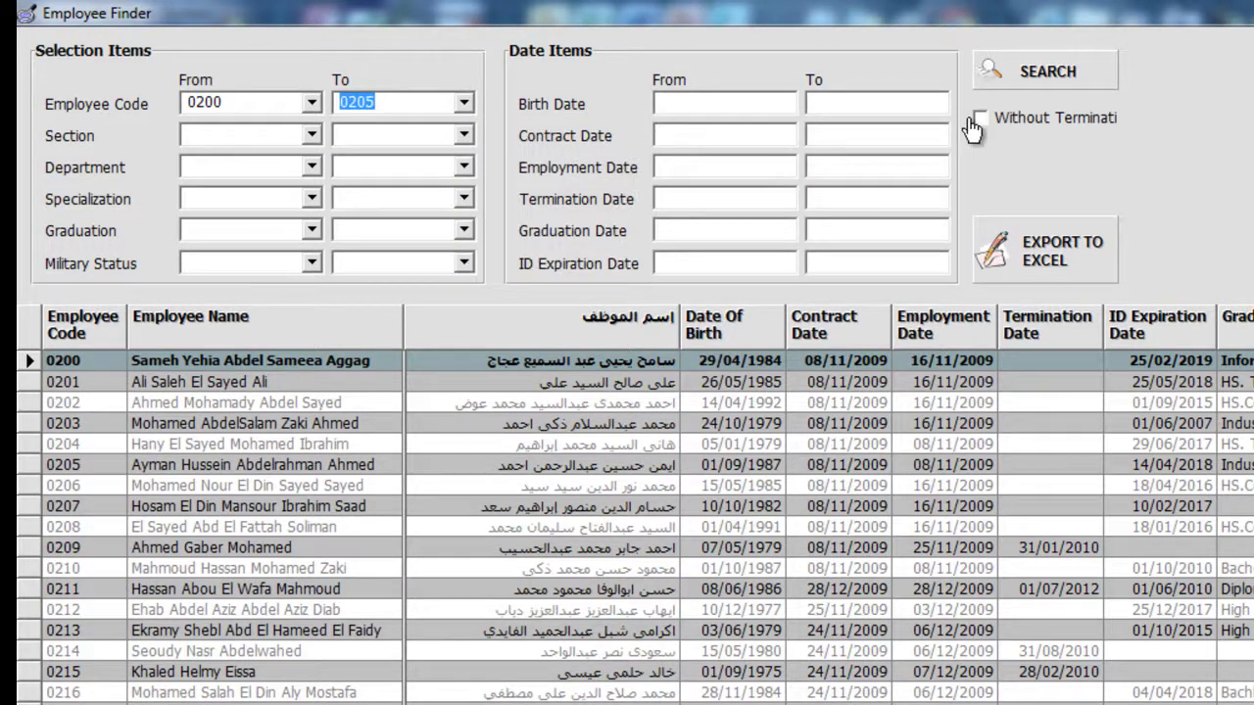
click(1040, 72)
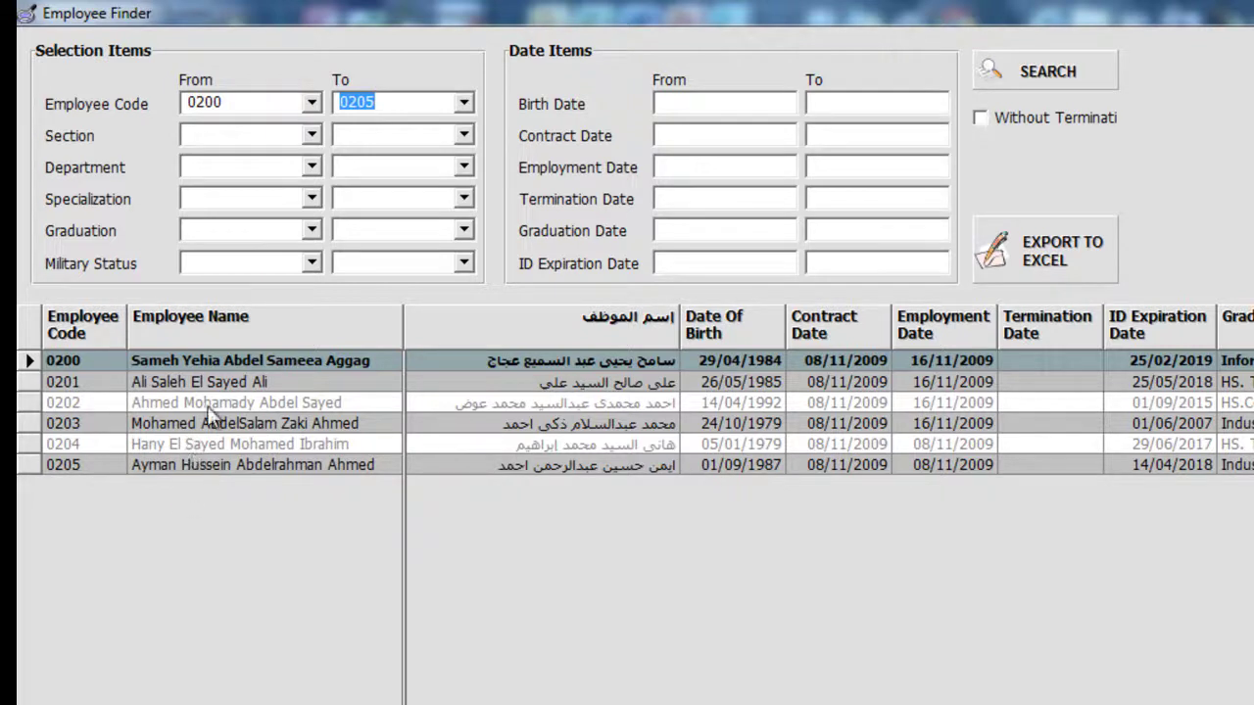
Step: Clear the employee code range and search for employees with termination dates from 01/01/2014 to 01/12/2014
click(1041, 255)
key(BackSpace)
double_click(286, 105)
key(BackSpace)
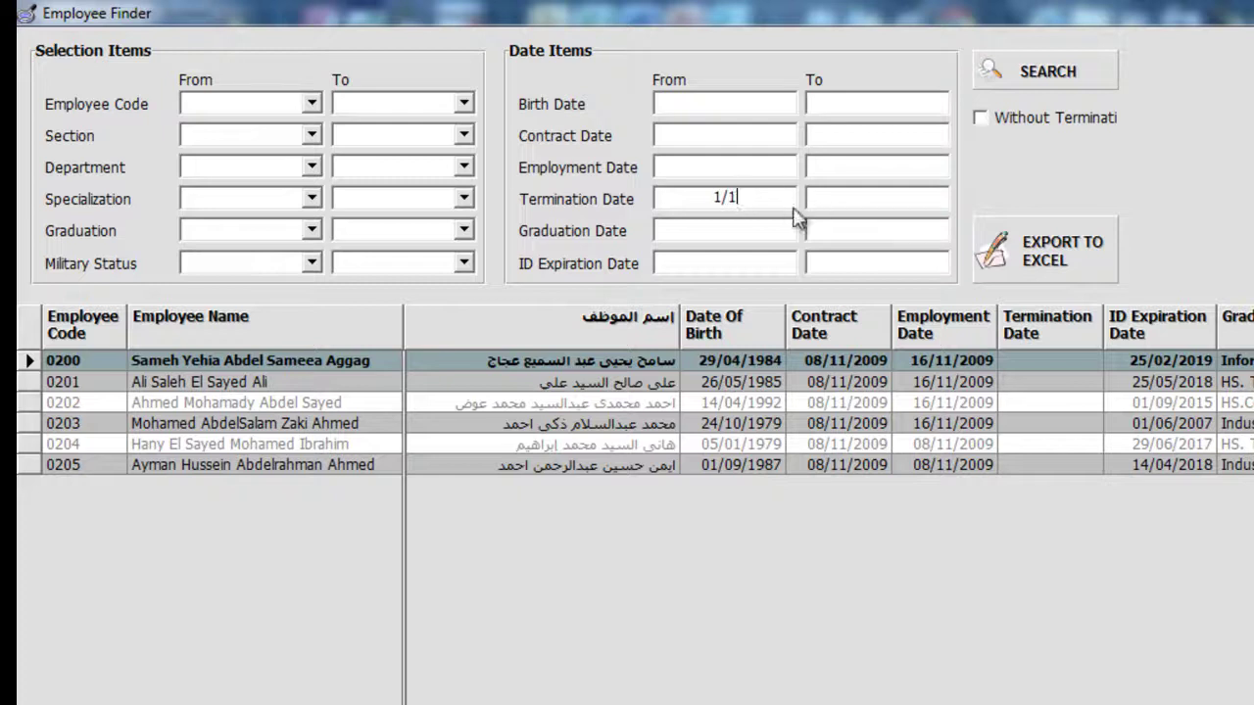
click(842, 200)
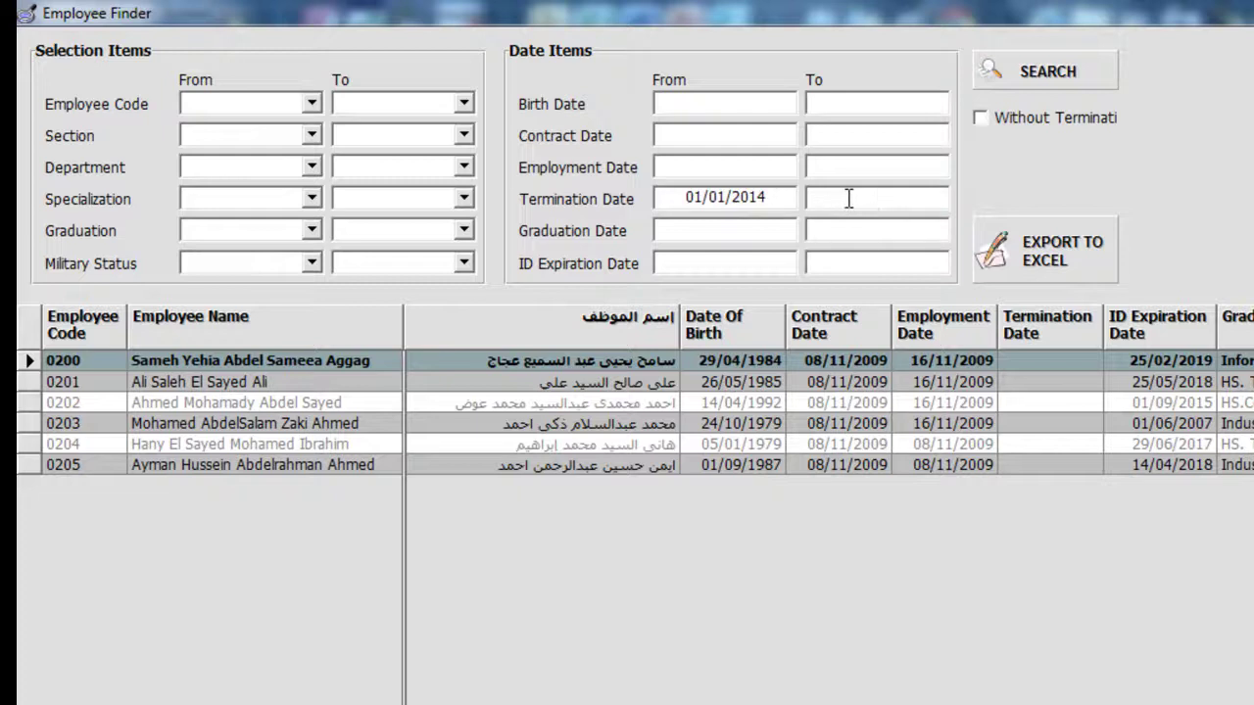
text(1/12)
click(793, 199)
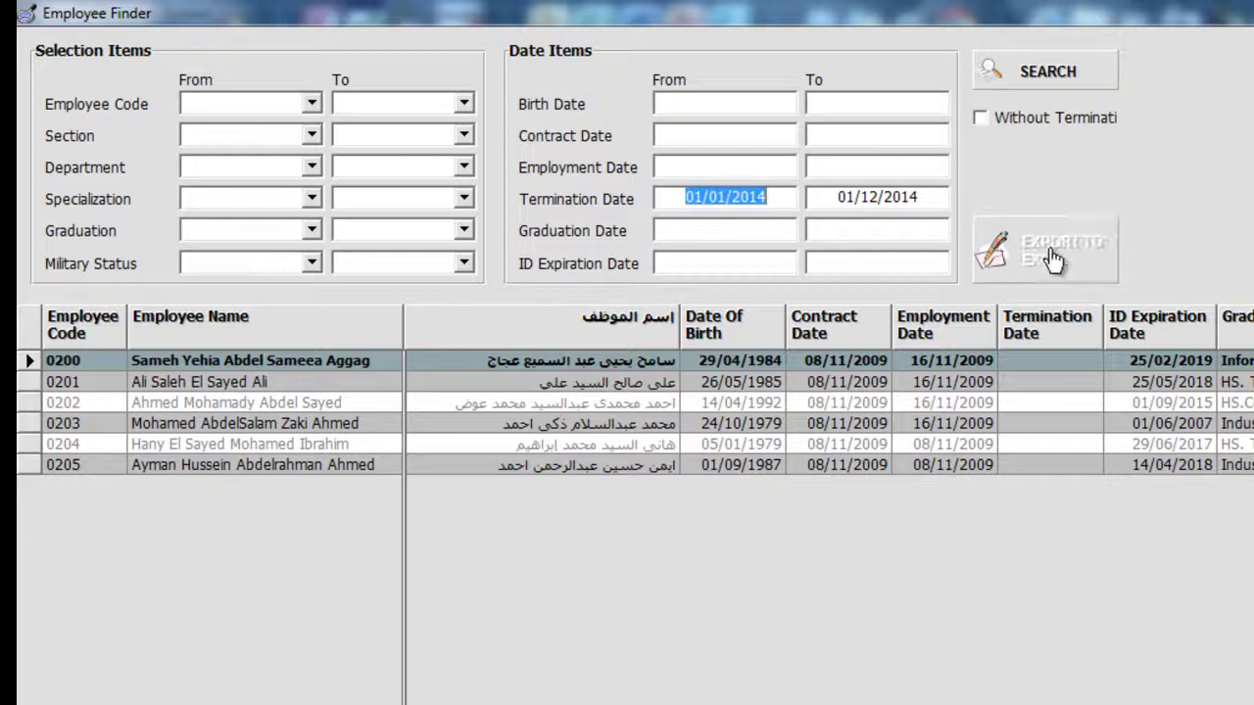
click(984, 78)
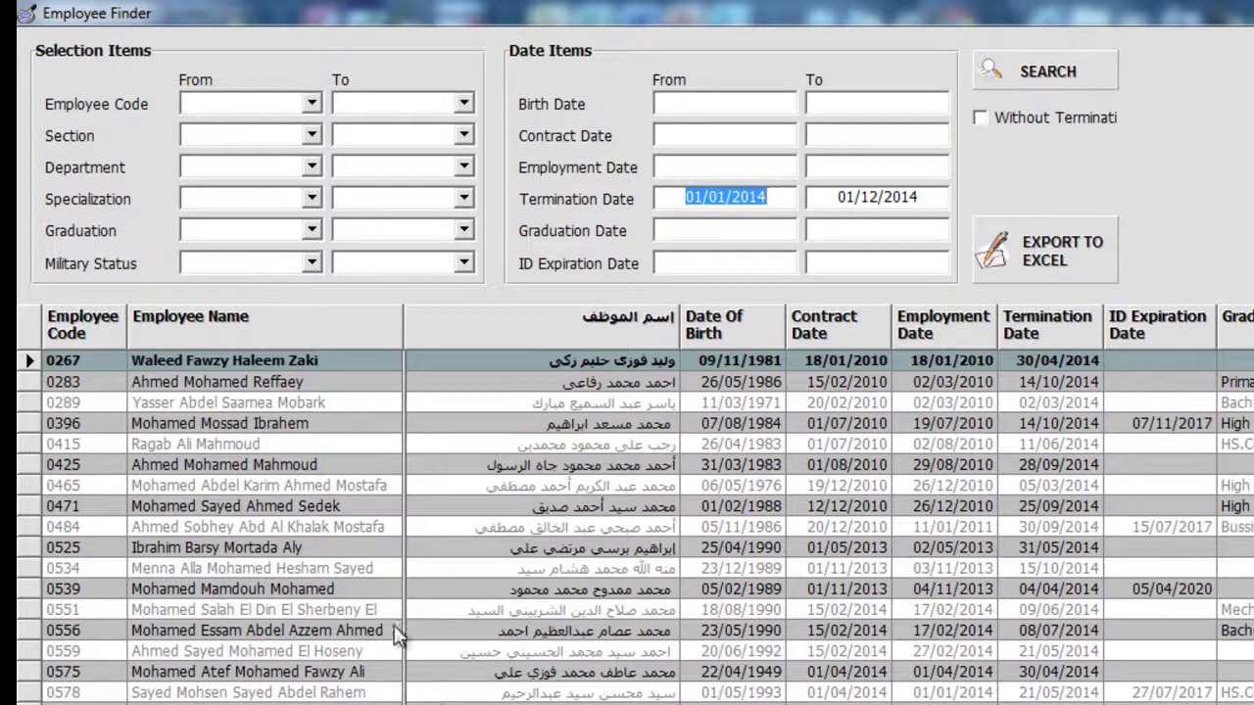
Step: Narrow the termination date search to employees whose starting section is HR
click(1056, 245)
click(312, 135)
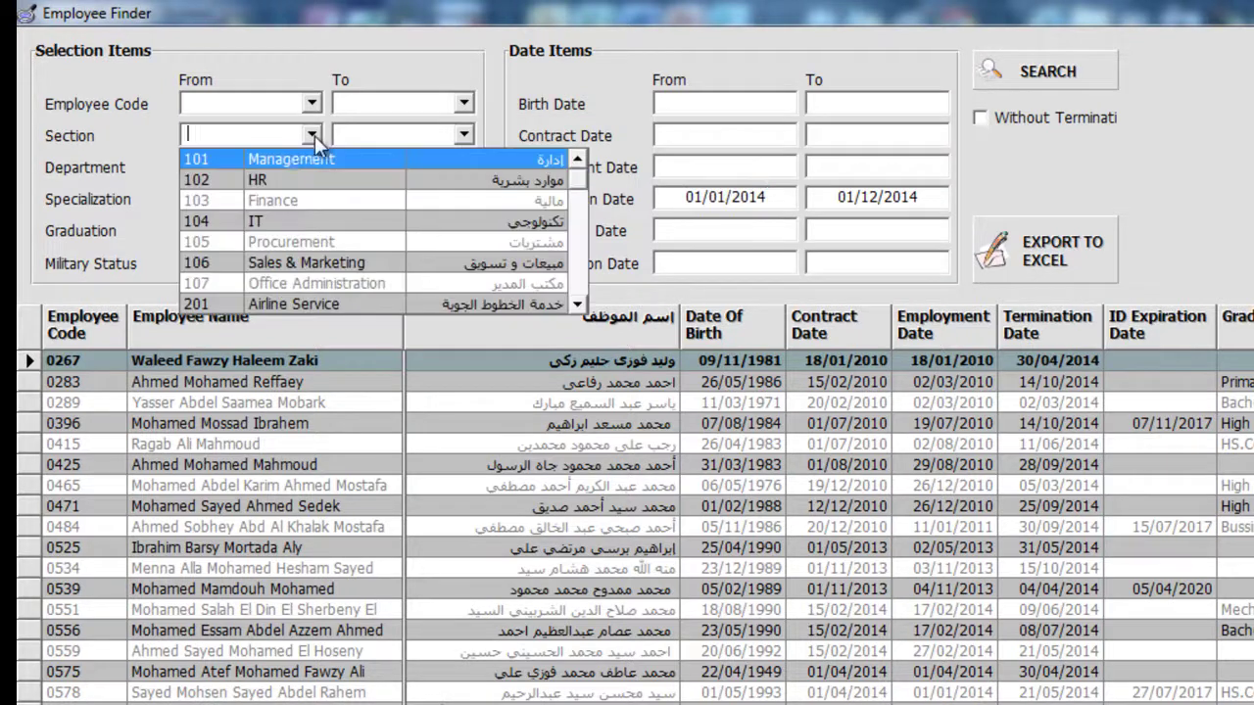
click(270, 180)
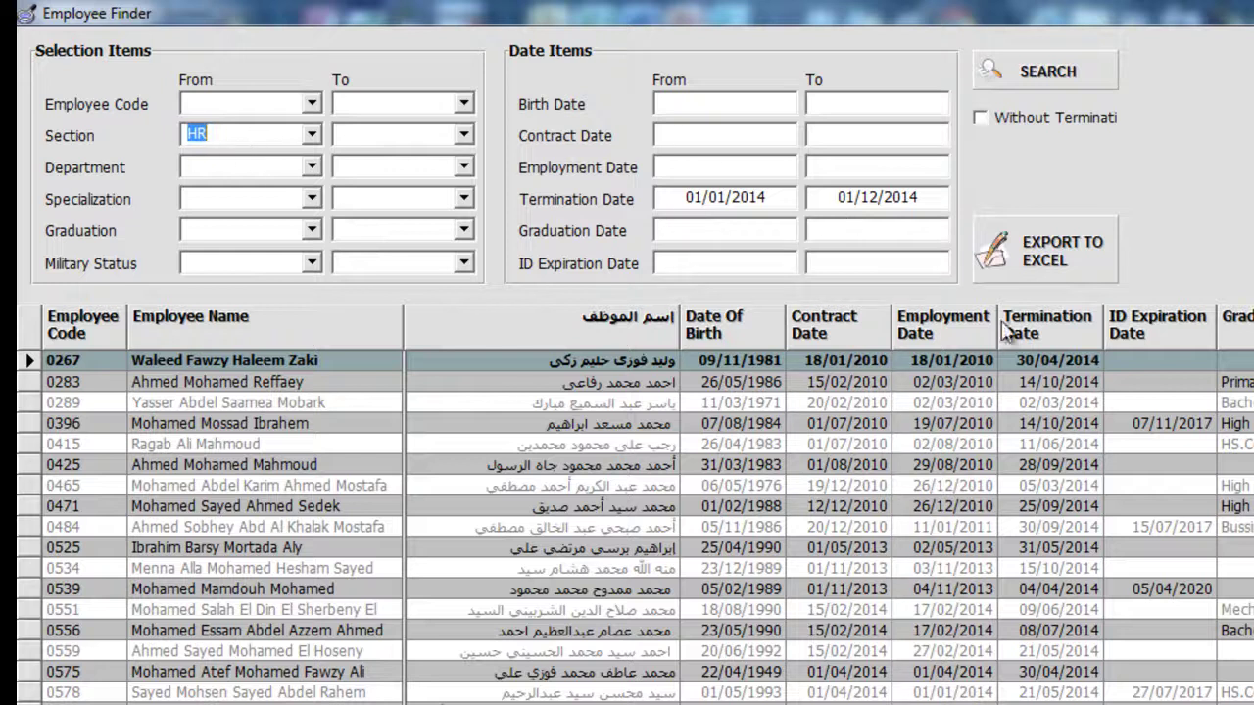
click(1038, 86)
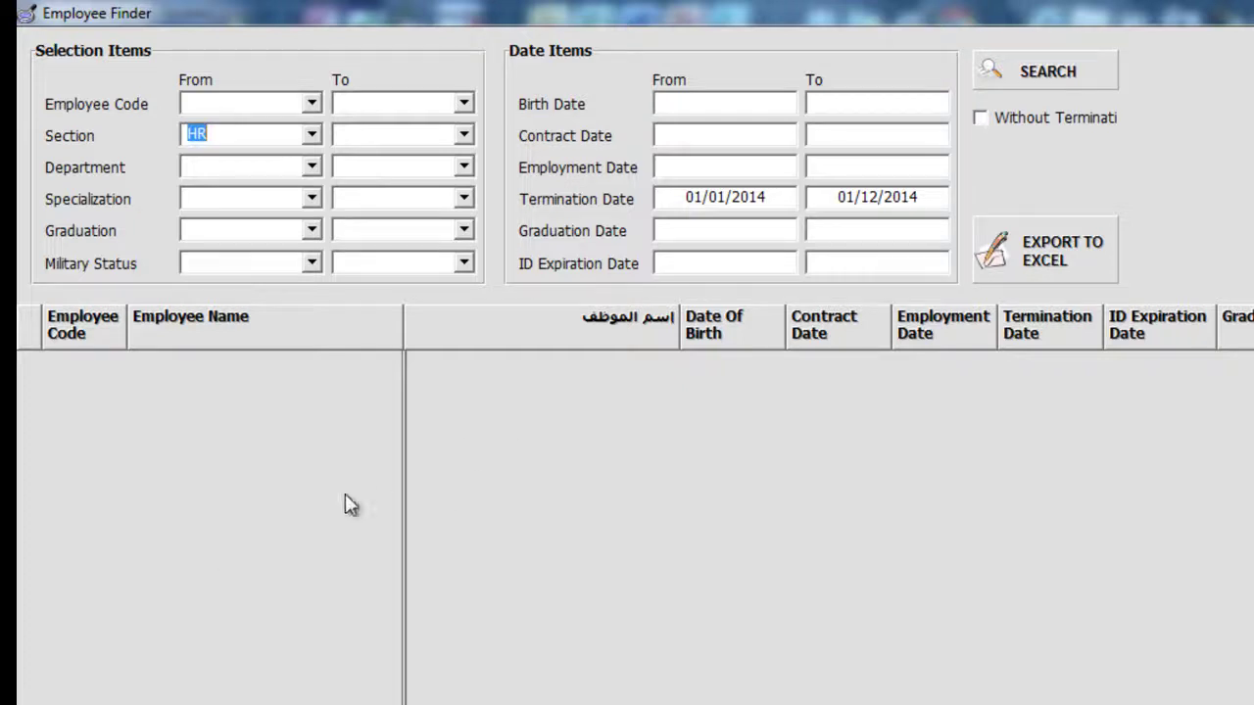
Step: Repeat the employee search with the starting section set to Quality and again with Stores
click(313, 133)
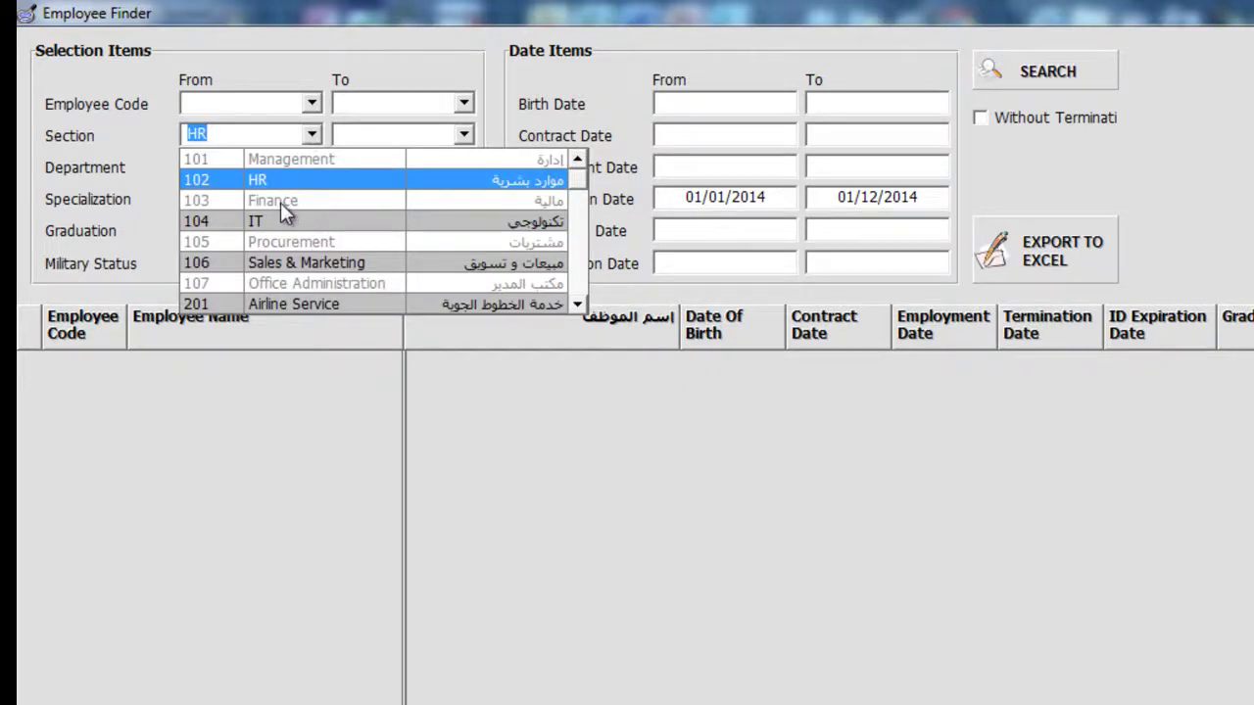
scroll(290, 284, down, 2)
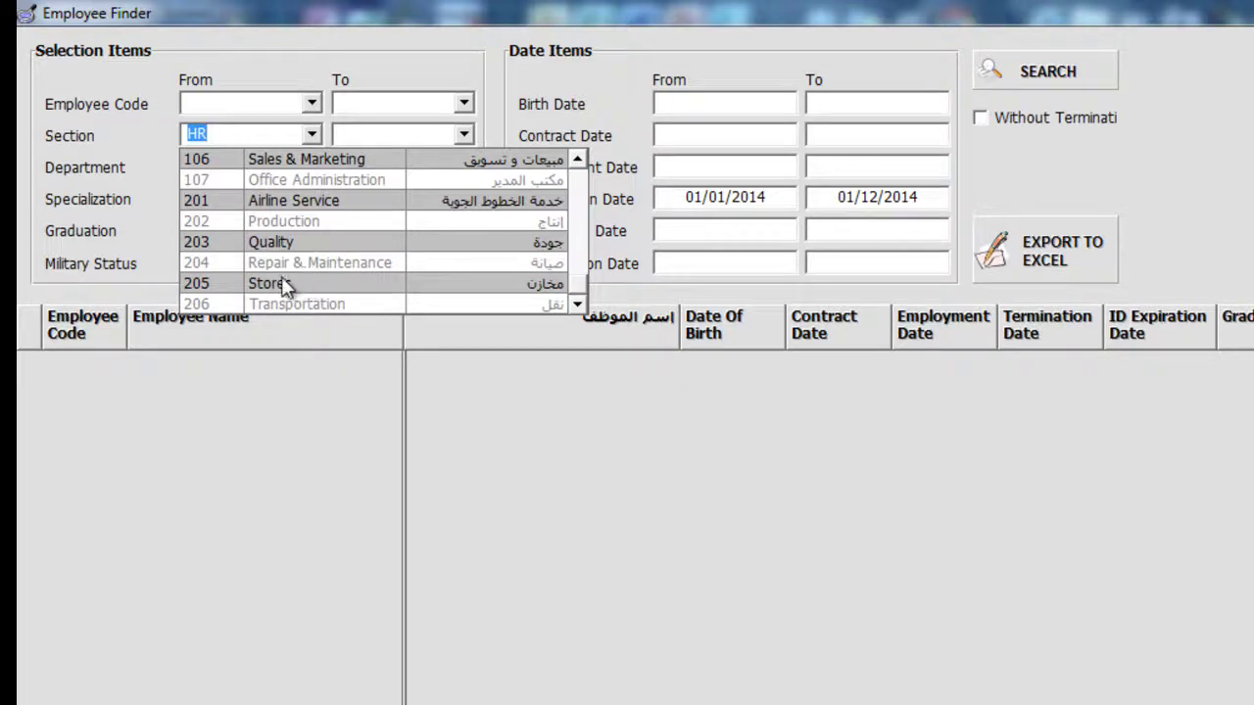
click(288, 242)
click(1087, 83)
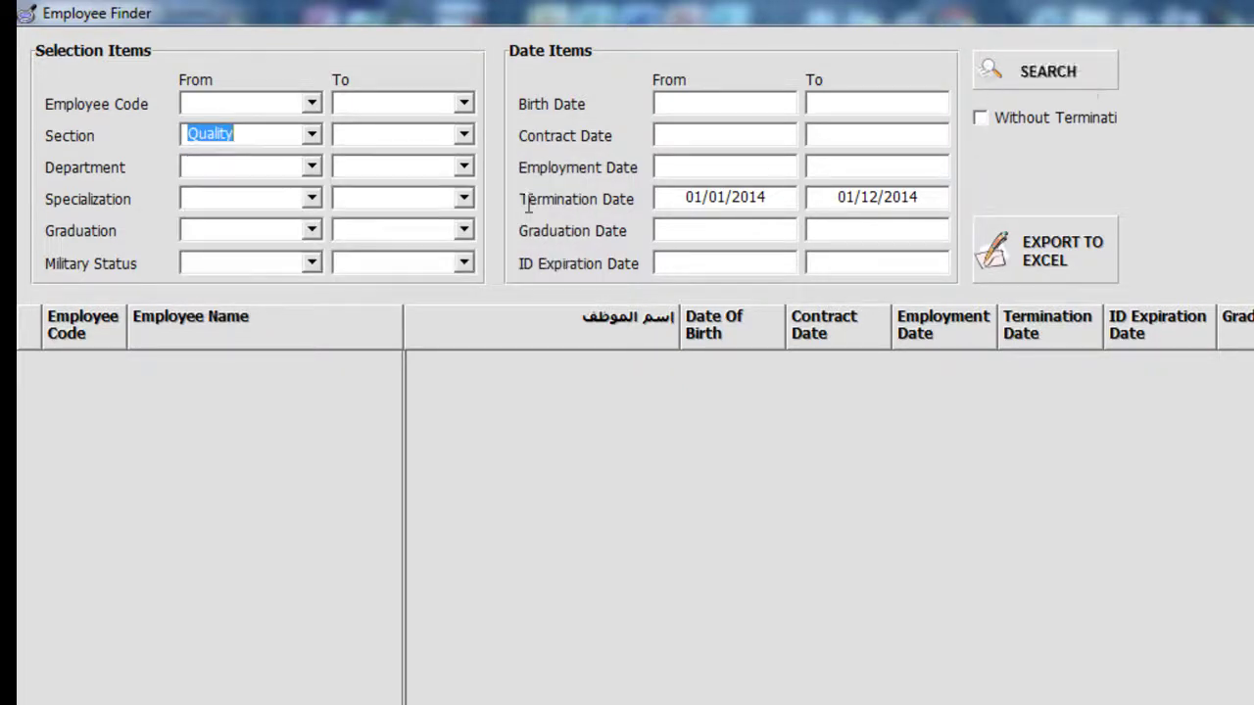
click(312, 135)
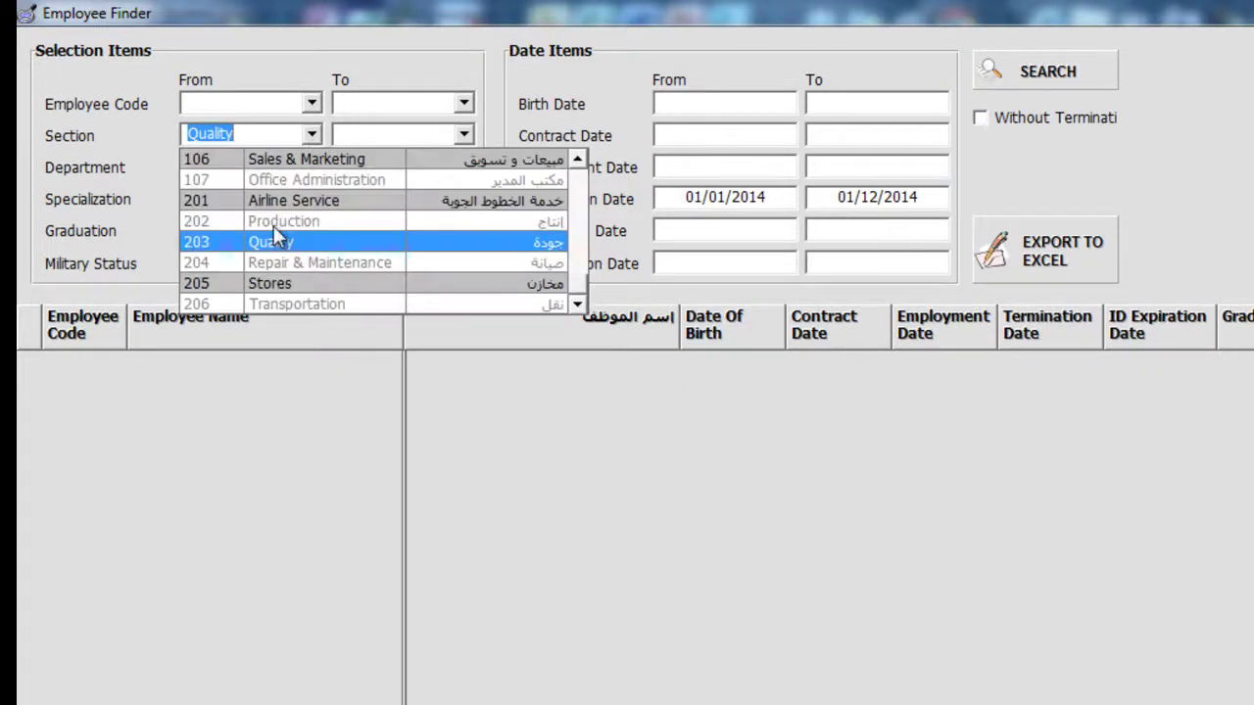
click(281, 283)
click(1024, 84)
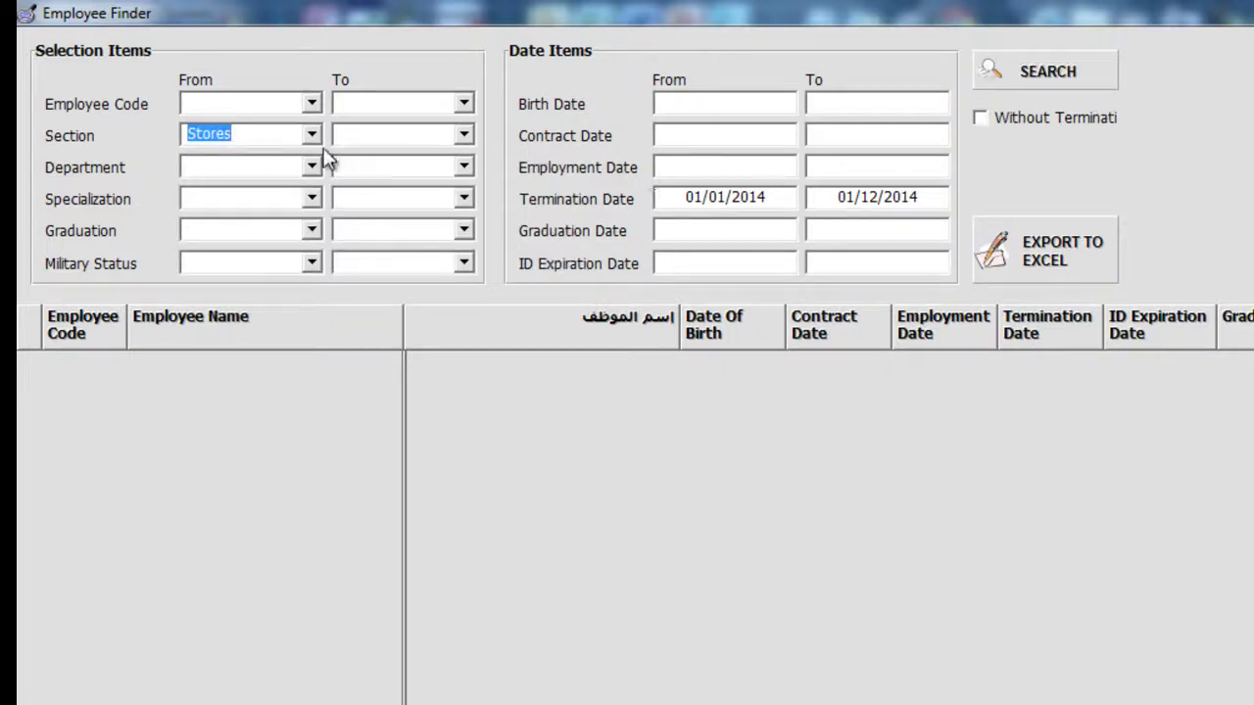
Step: Search for the terminated employees of the Management section
click(312, 135)
scroll(268, 188, up, 2)
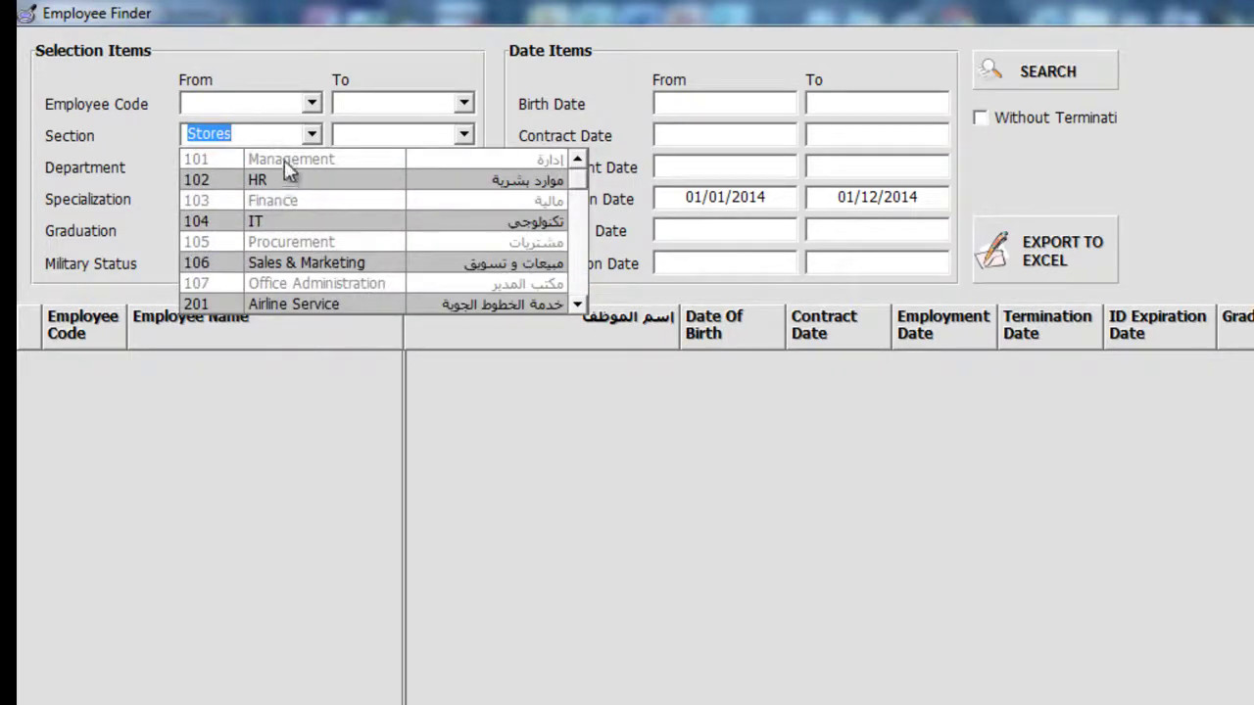
click(300, 159)
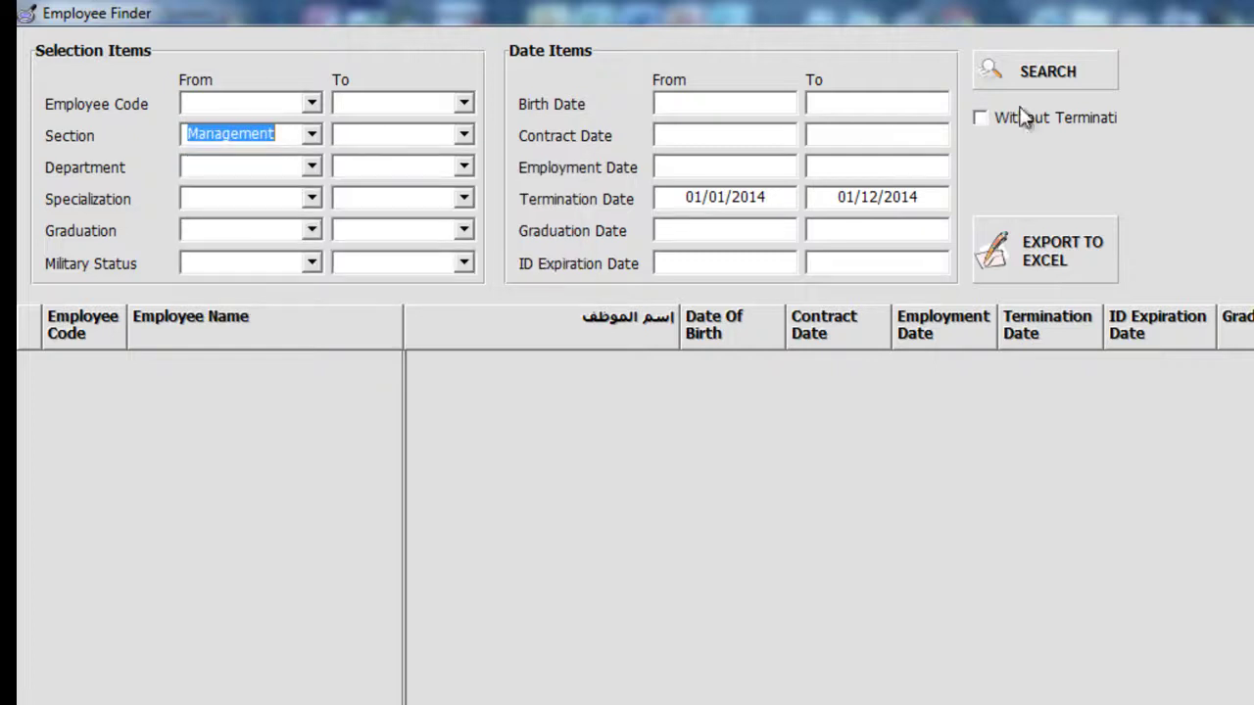
click(1105, 84)
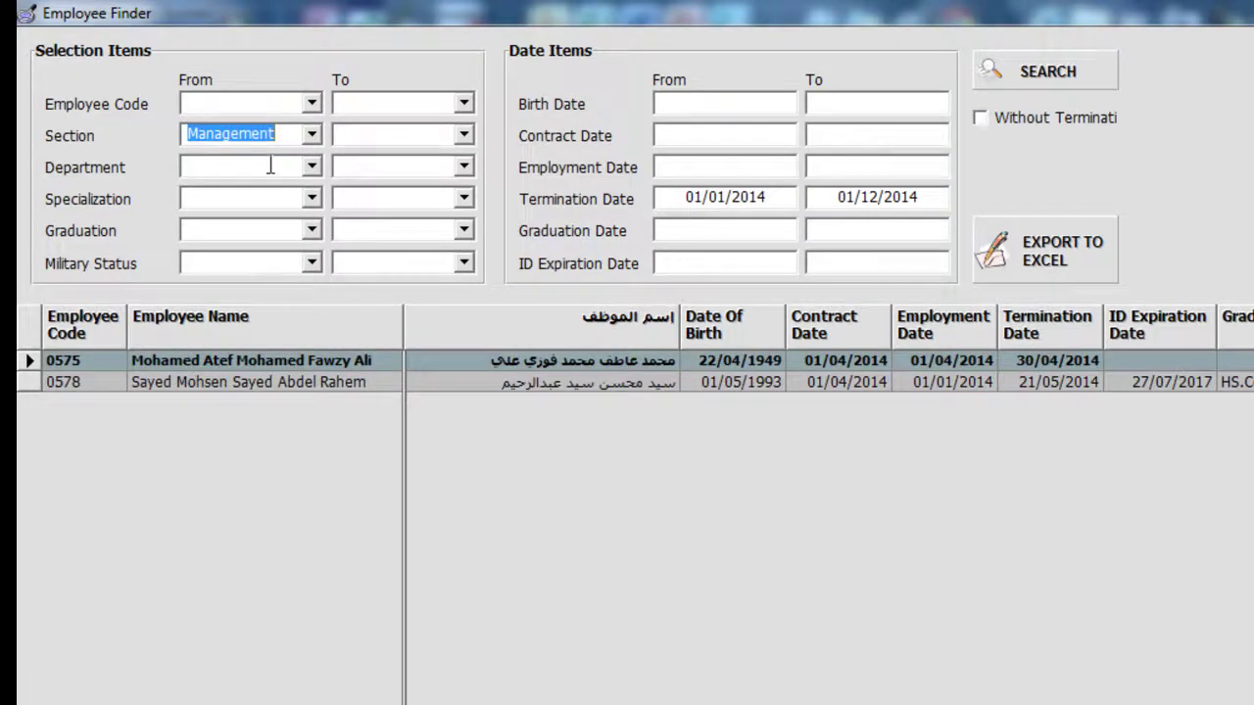
Step: Search the section range from Management to IT, and again with the end of the range set to Transportation
click(311, 134)
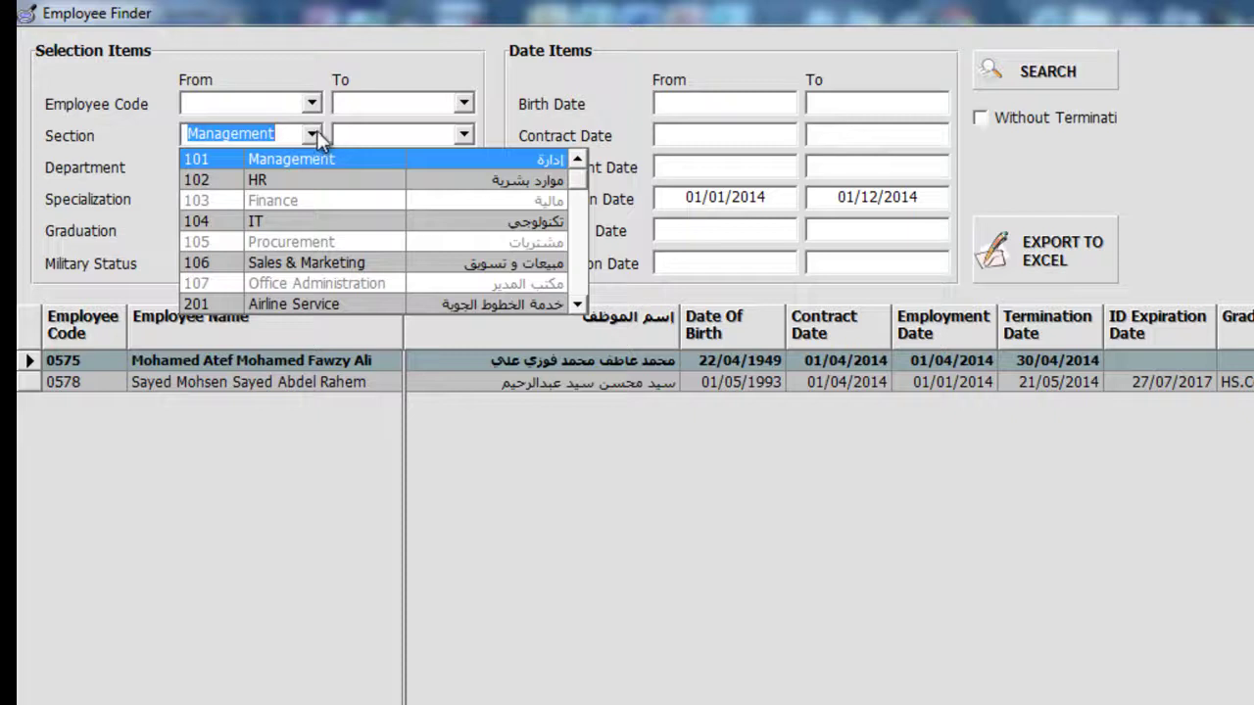
click(469, 131)
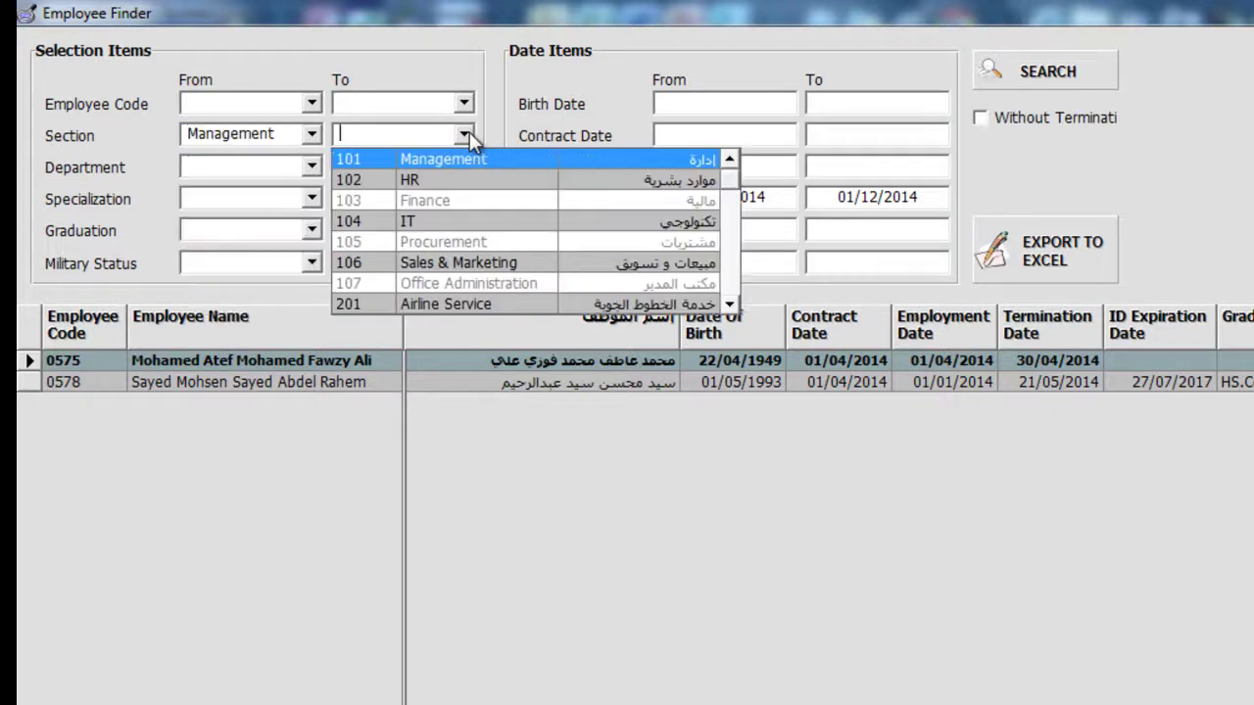
click(434, 223)
click(1029, 90)
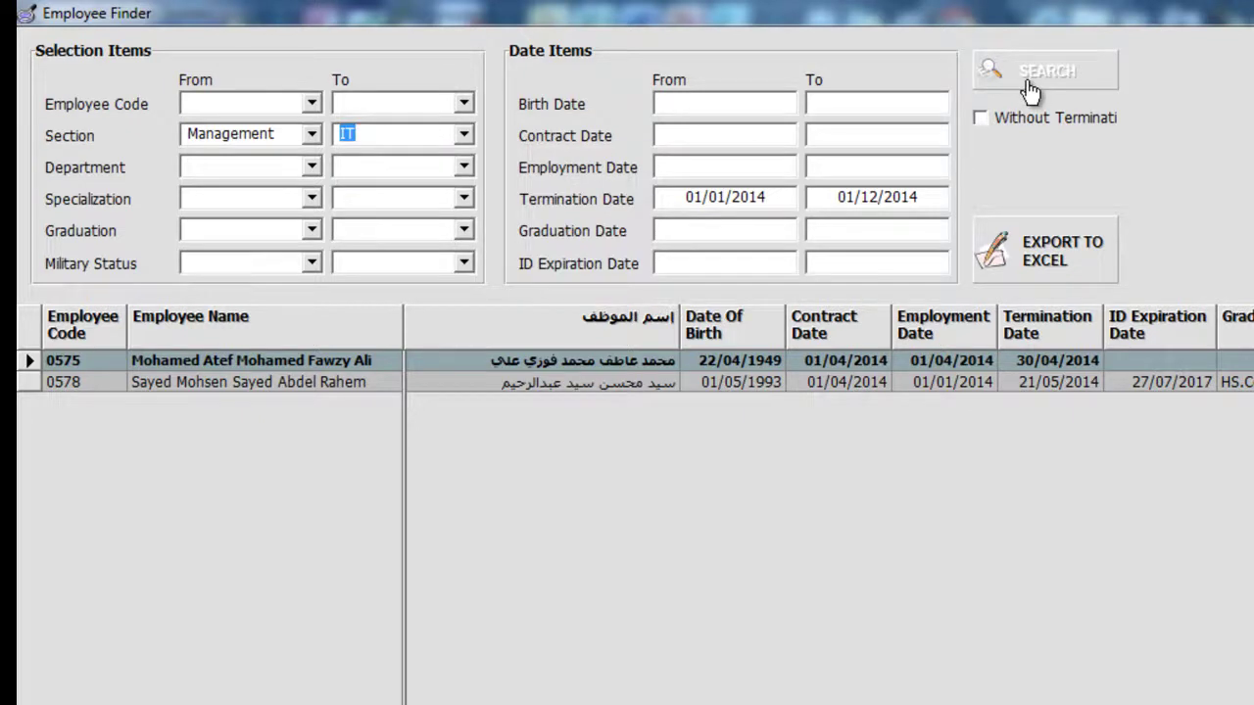
click(464, 135)
scroll(438, 315, down, 2)
click(438, 305)
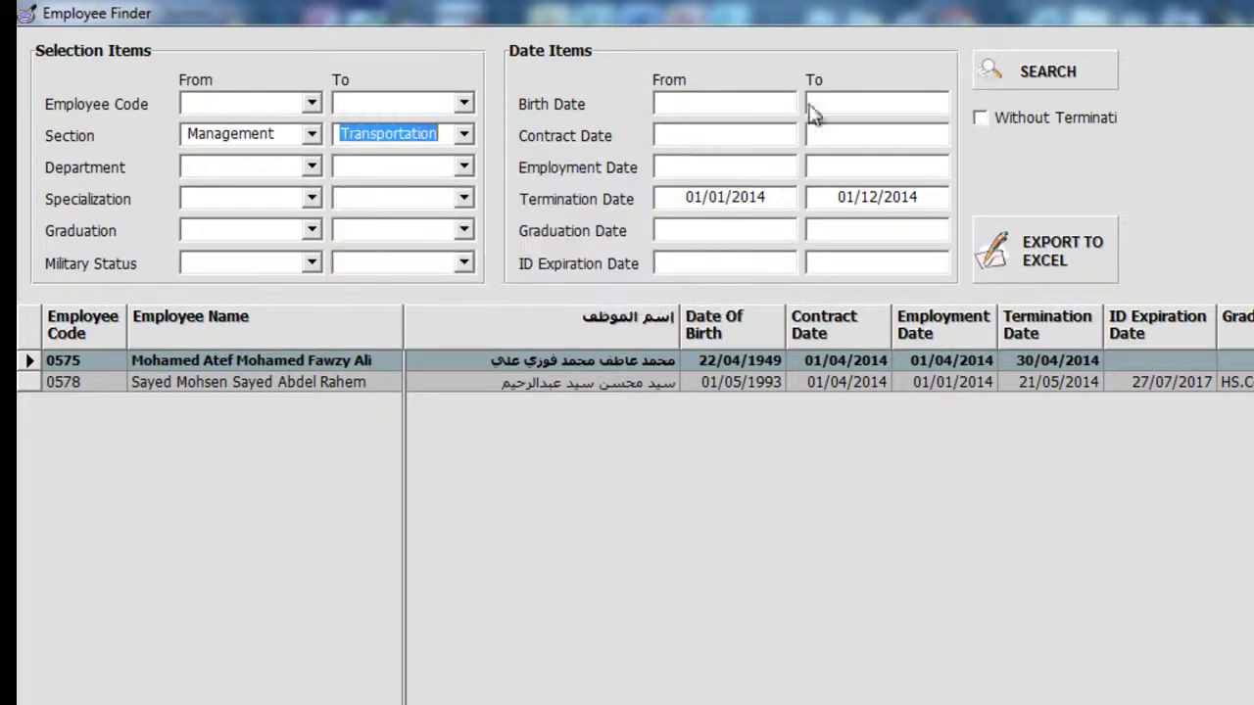
click(1021, 76)
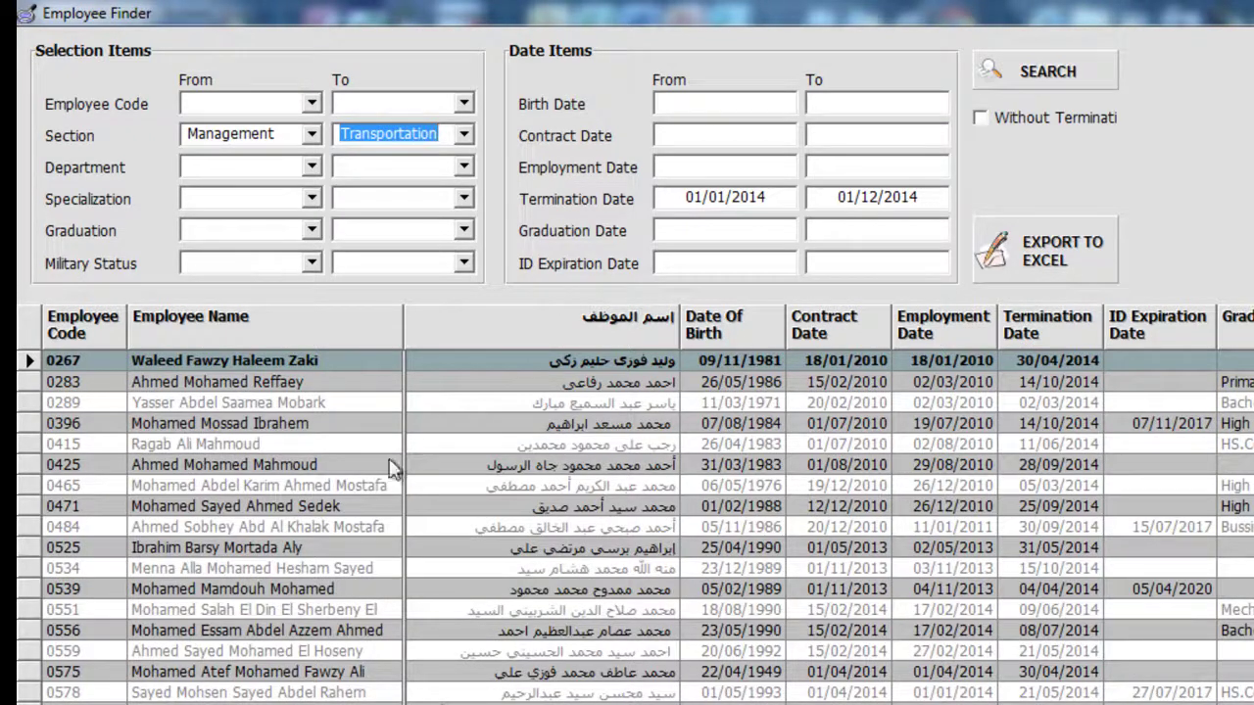
Step: Clear both ends of the Section range, keeping the termination date filter
key(BackSpace)
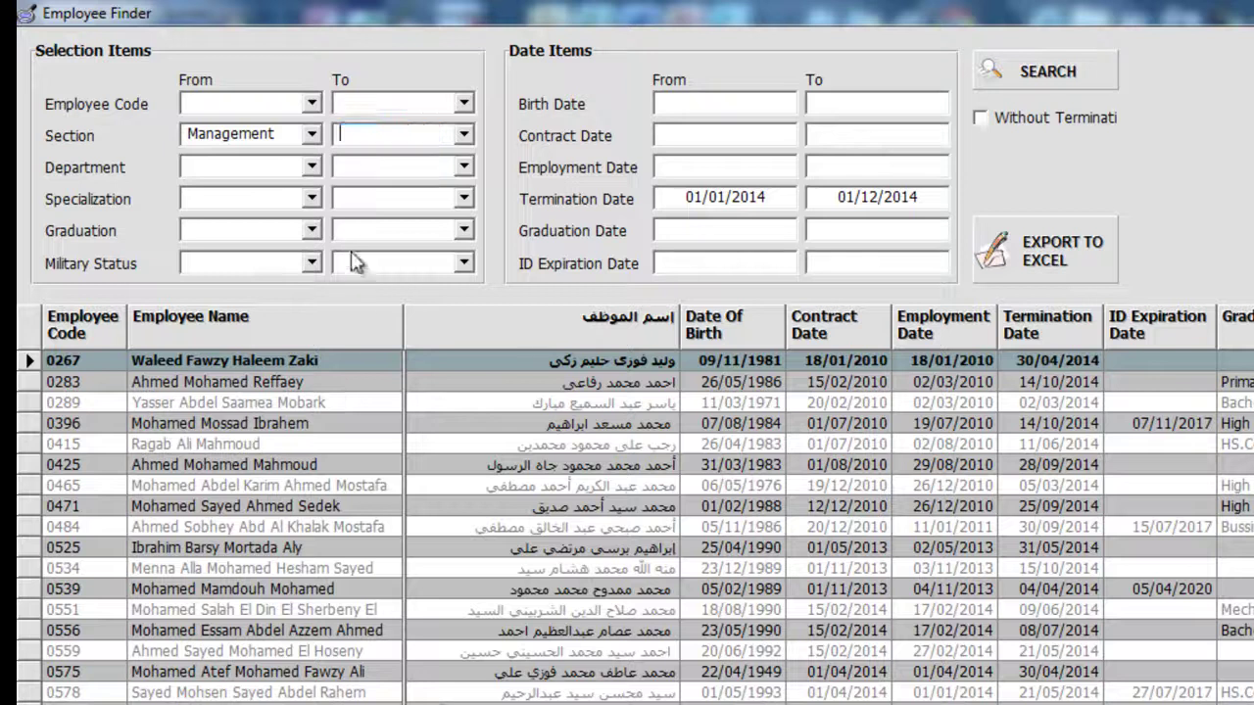
key(shift+Tab)
key(BackSpace)
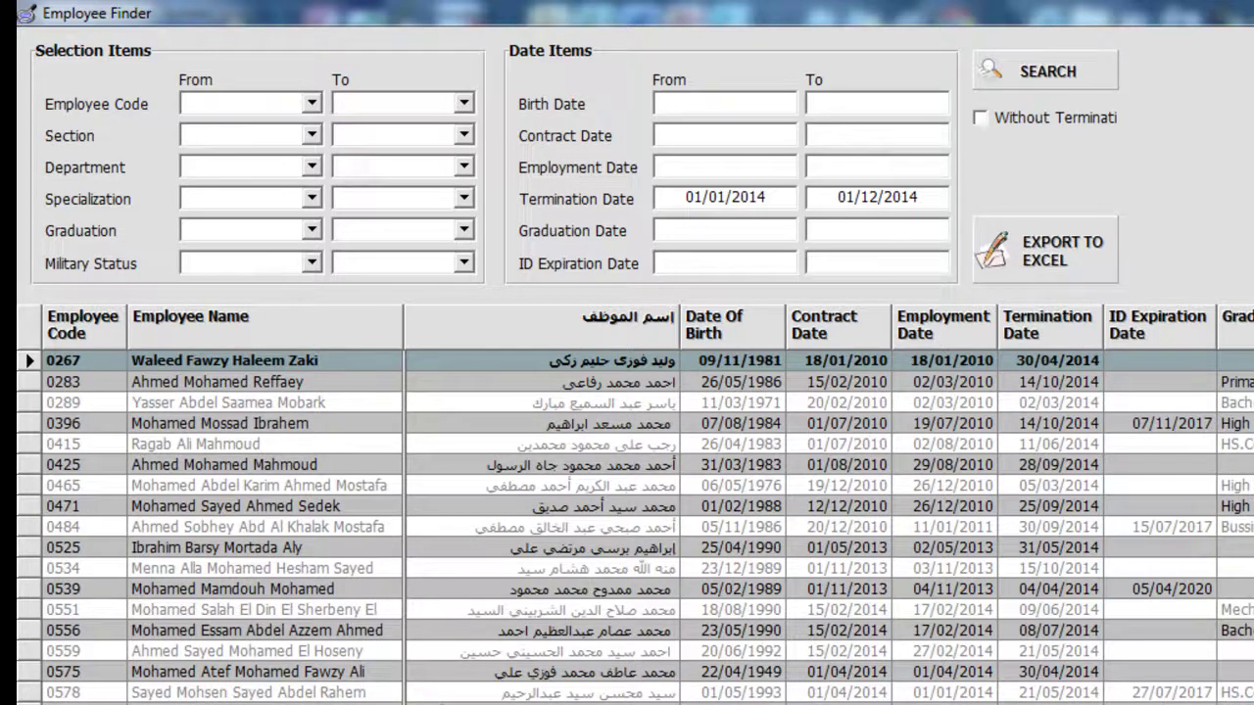
Step: Examine the terminated employees' graduation, specialization and military status columns, and close Employee Finder
click(1092, 250)
click(1059, 468)
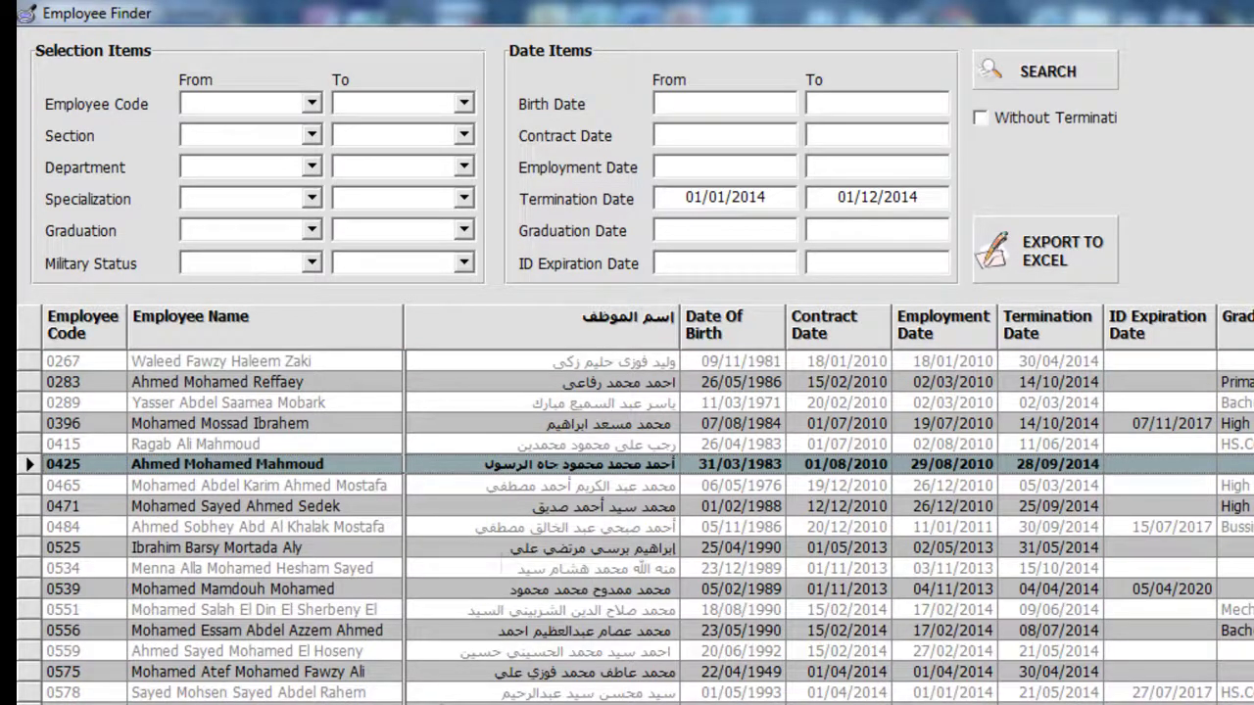
scroll(745, 519, right, 5)
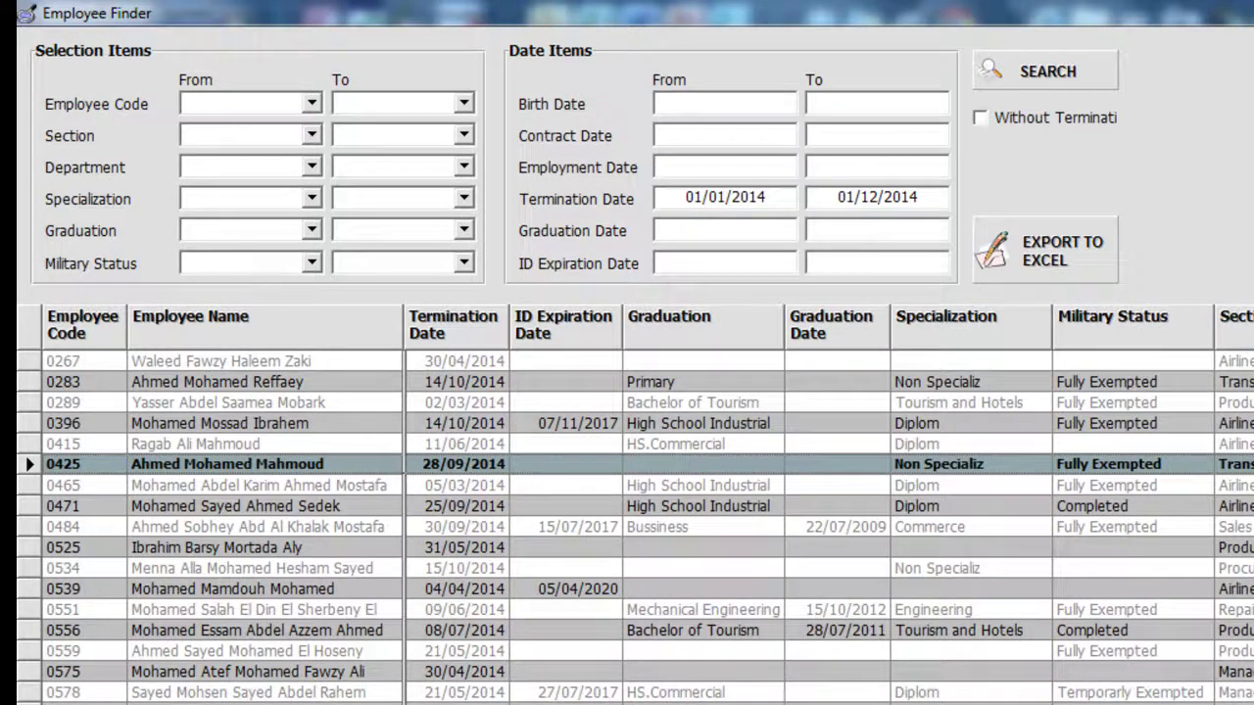
scroll(744, 519, left, 6)
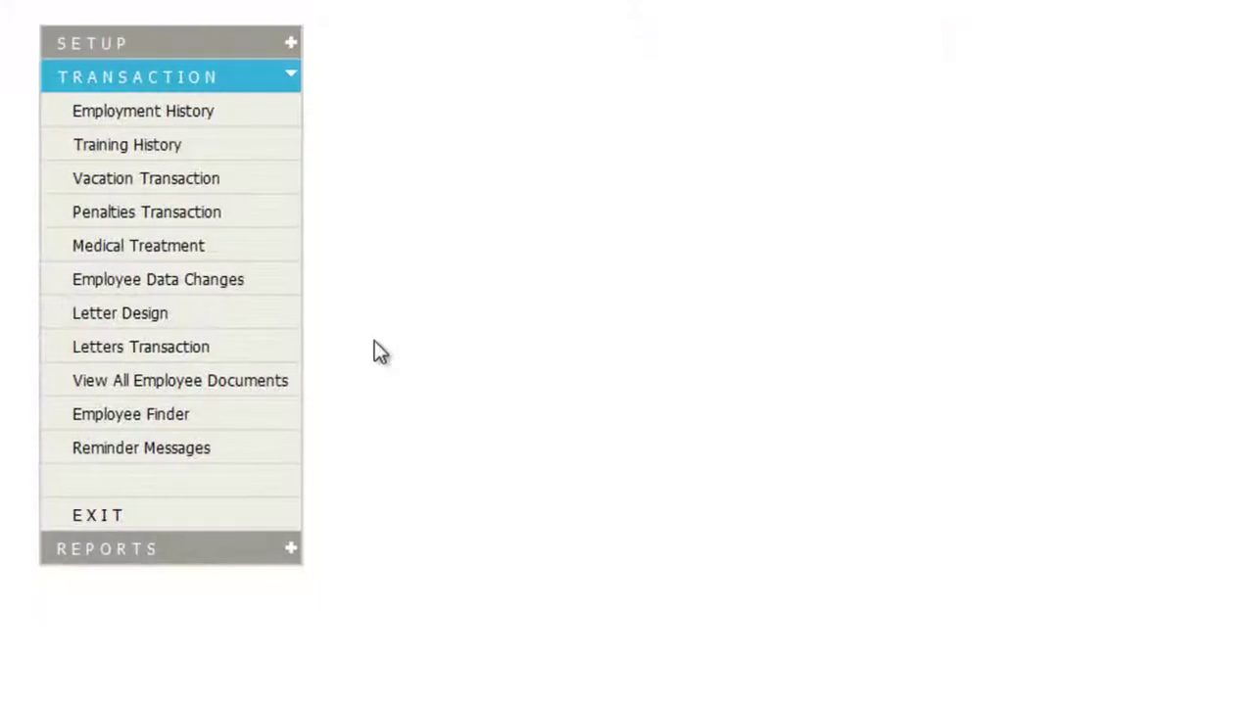
Step: Open Reminder Messages, review the listed reminders and the first one's details, and close the form
click(169, 452)
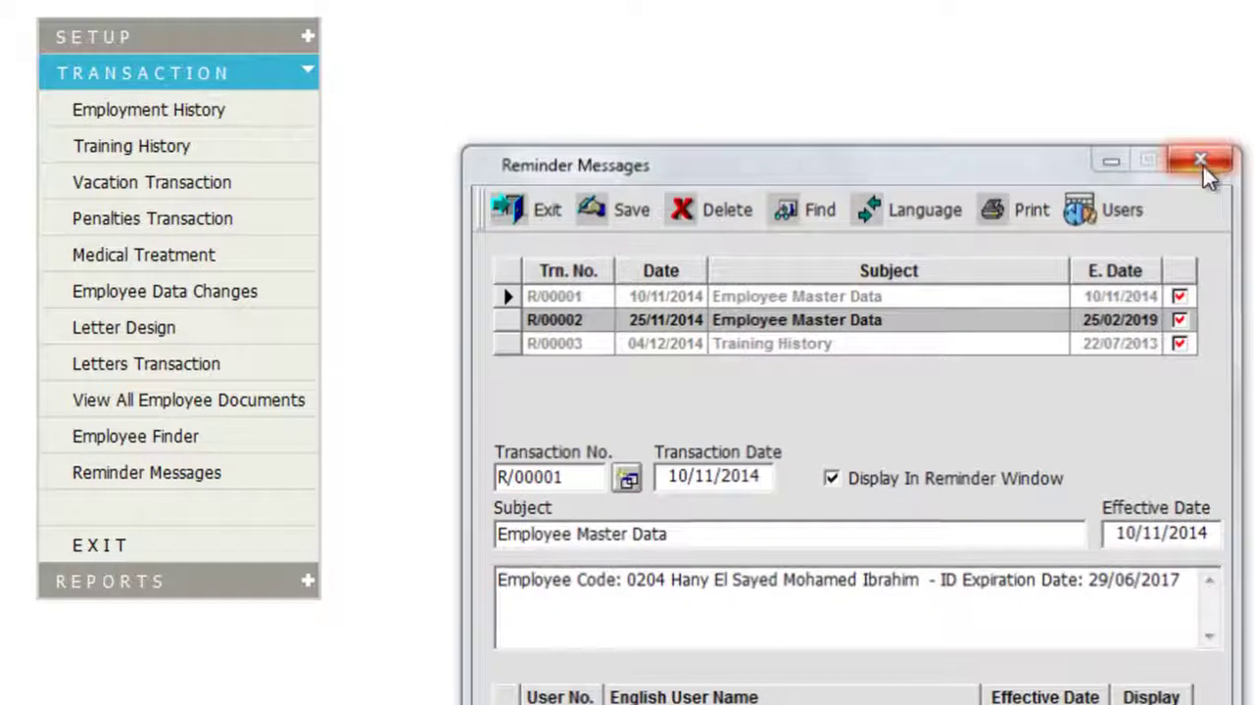
click(1036, 96)
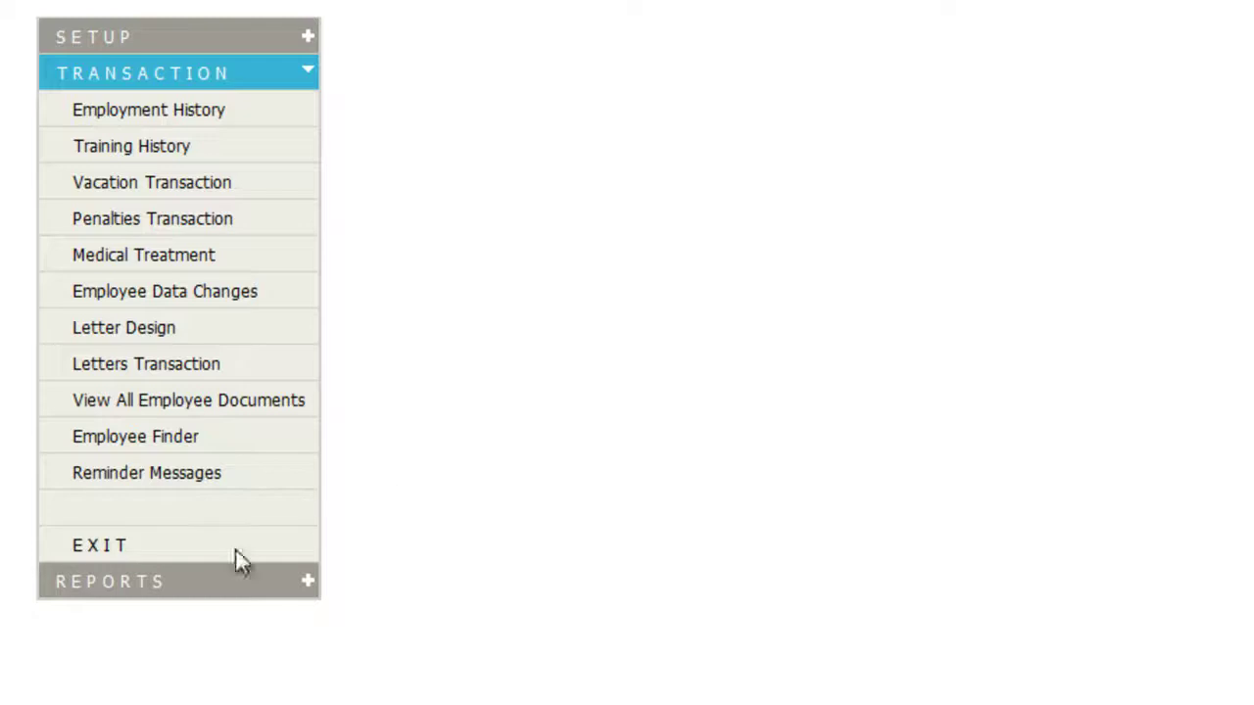